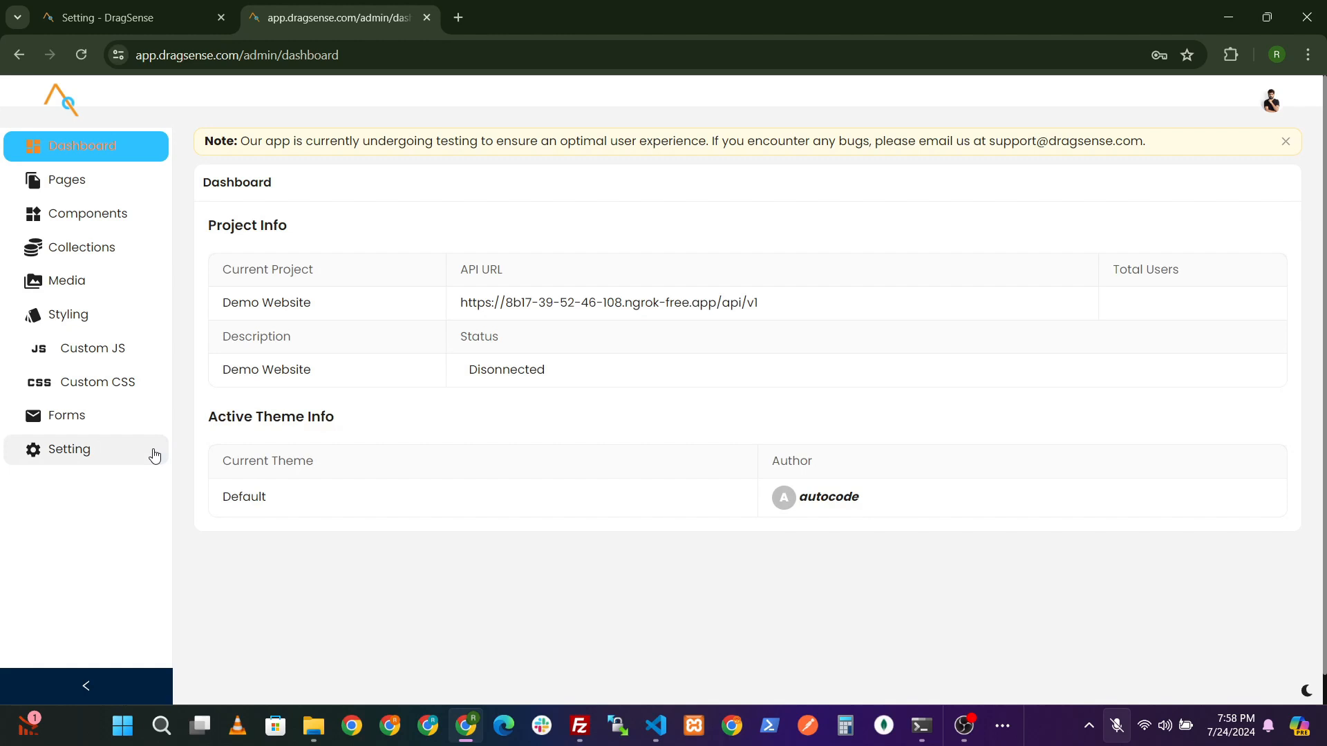
Step: In the website settings, enter the title "Demo Website", tag line "Demo Website Tag Line" and description "Demo Website Description"
left_click(155, 451)
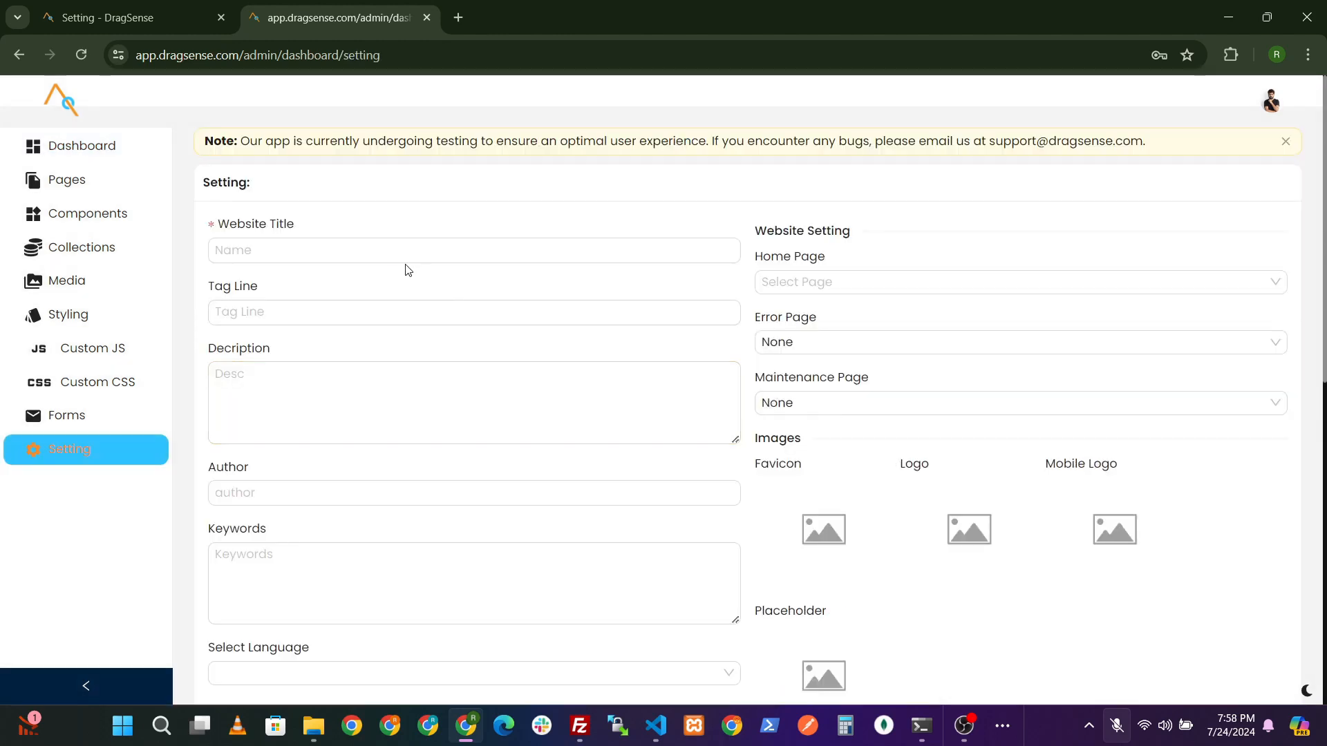
left_click(389, 250)
left_click(363, 276)
left_click(353, 311)
left_click(346, 339)
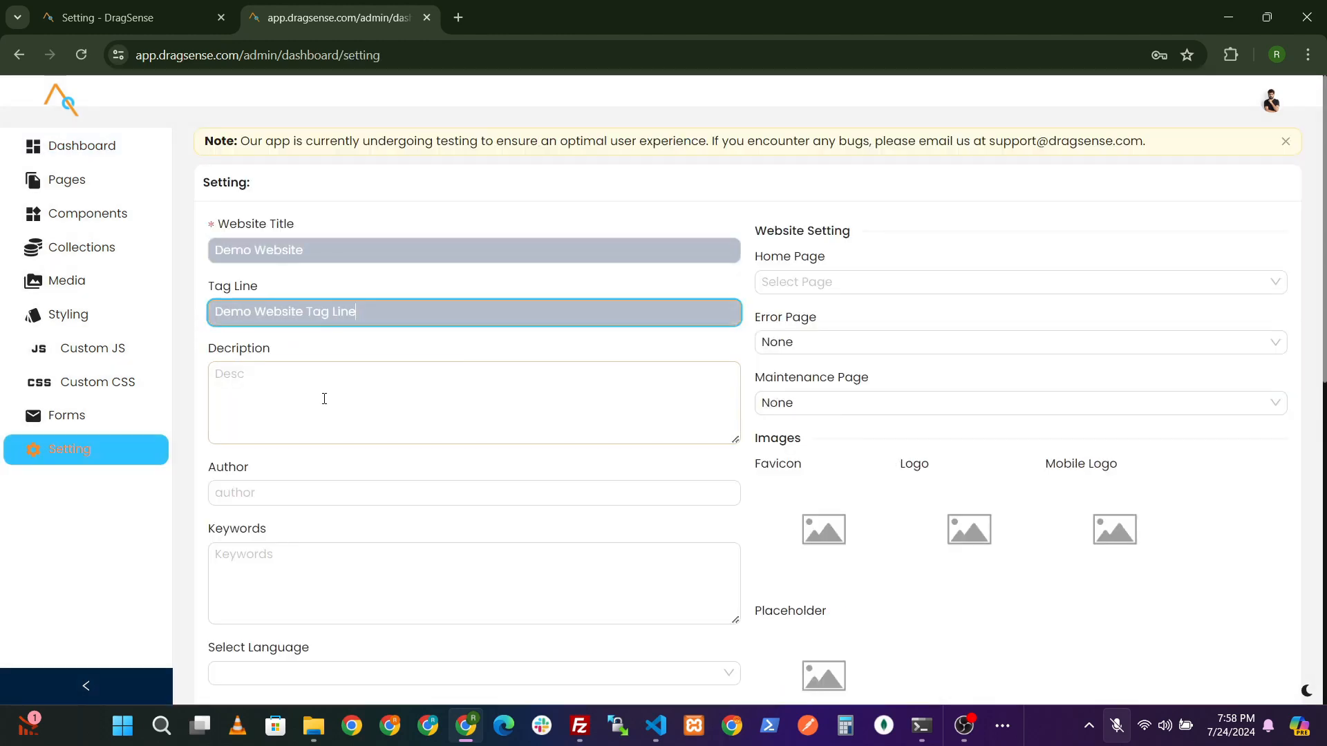
left_click(324, 395)
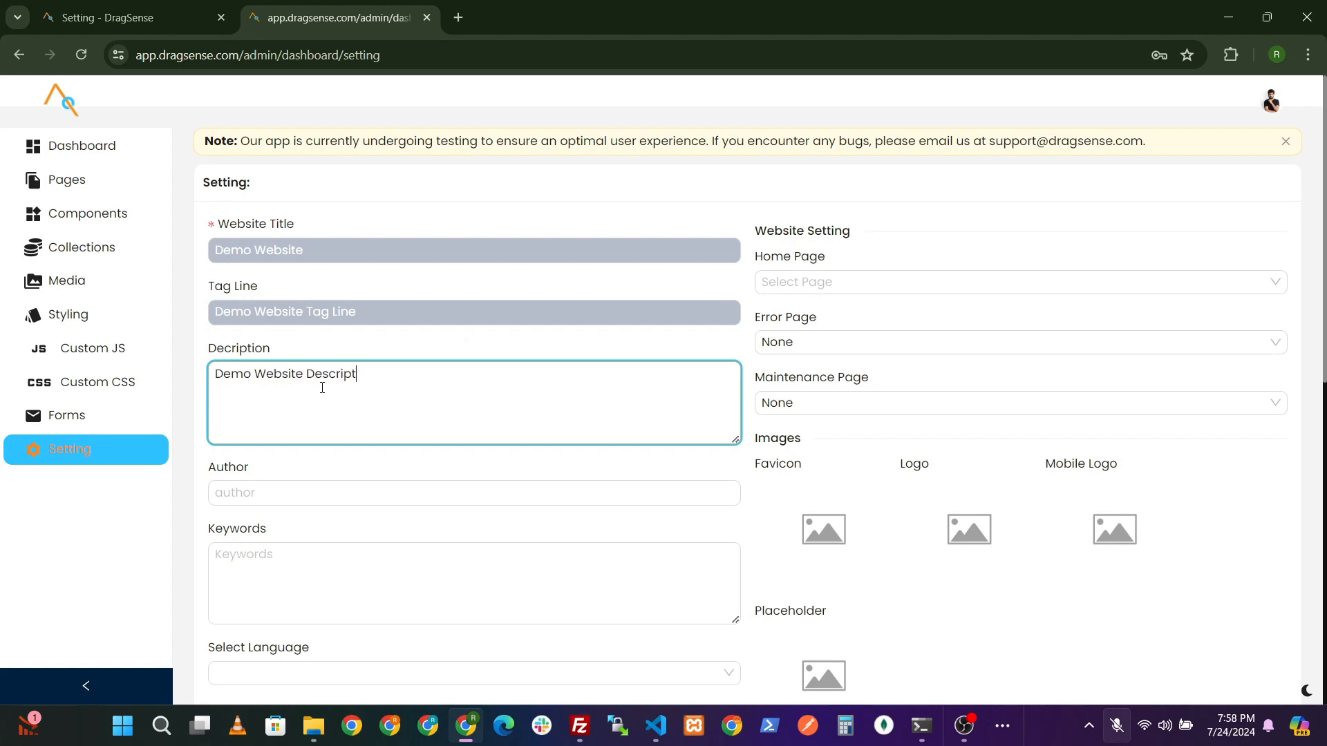
scroll(322, 387, "down", 3)
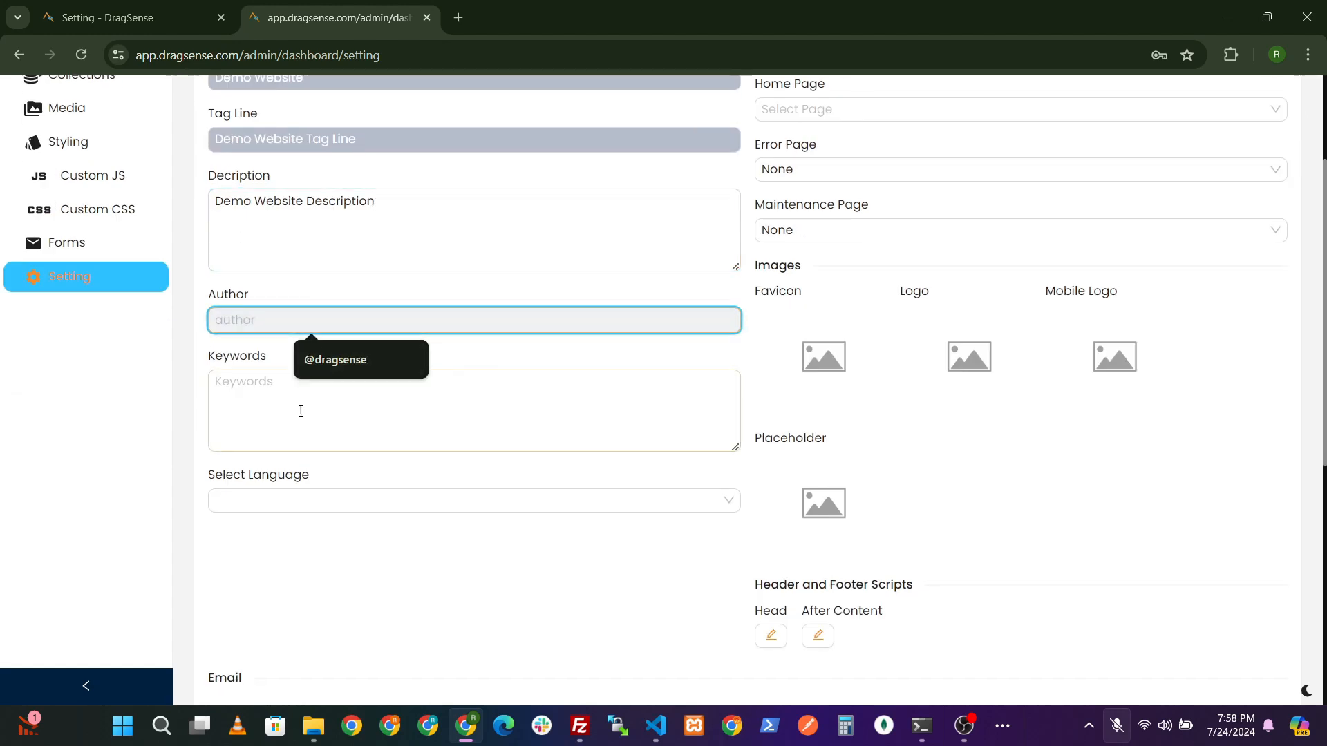
left_click(301, 411)
left_click(320, 318)
left_click(333, 352)
left_click(267, 415)
type("ragsense")
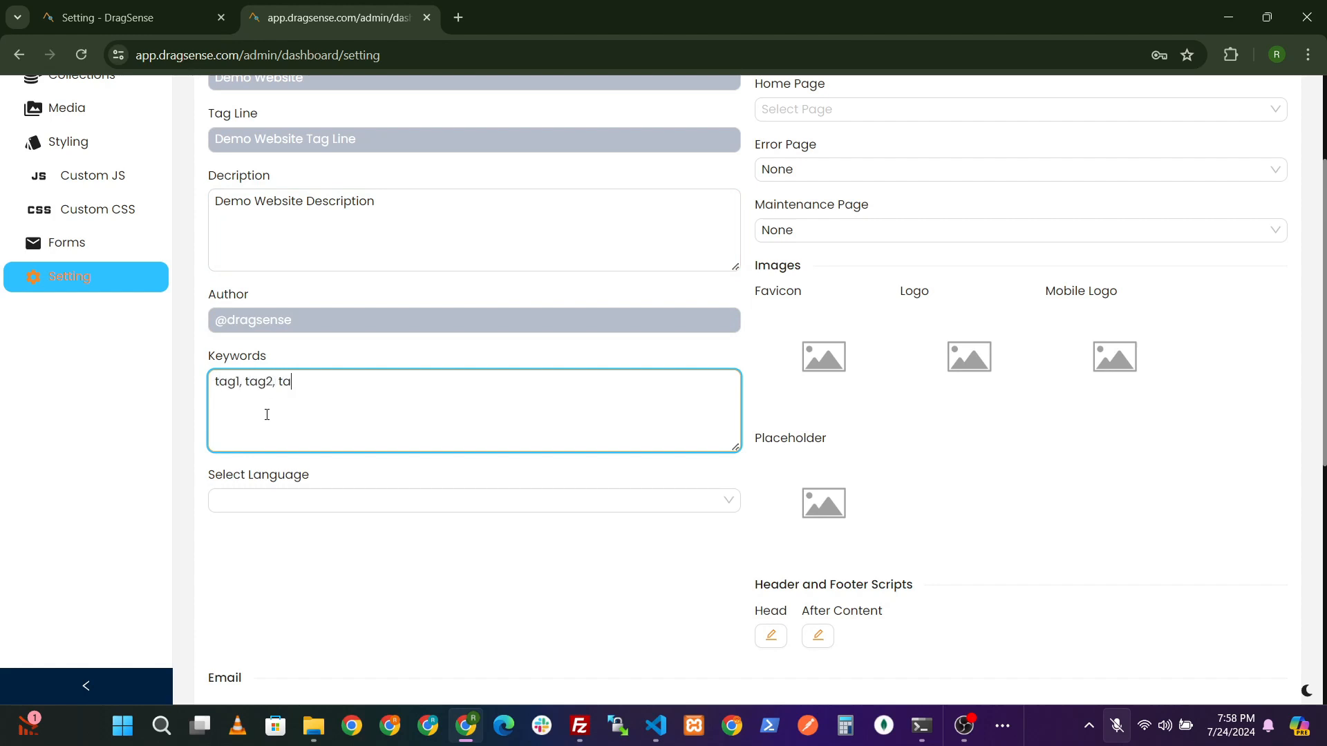
Step: Choose English (United States) as the website language and save the settings
left_click(308, 499)
scroll(318, 442, "down", 15)
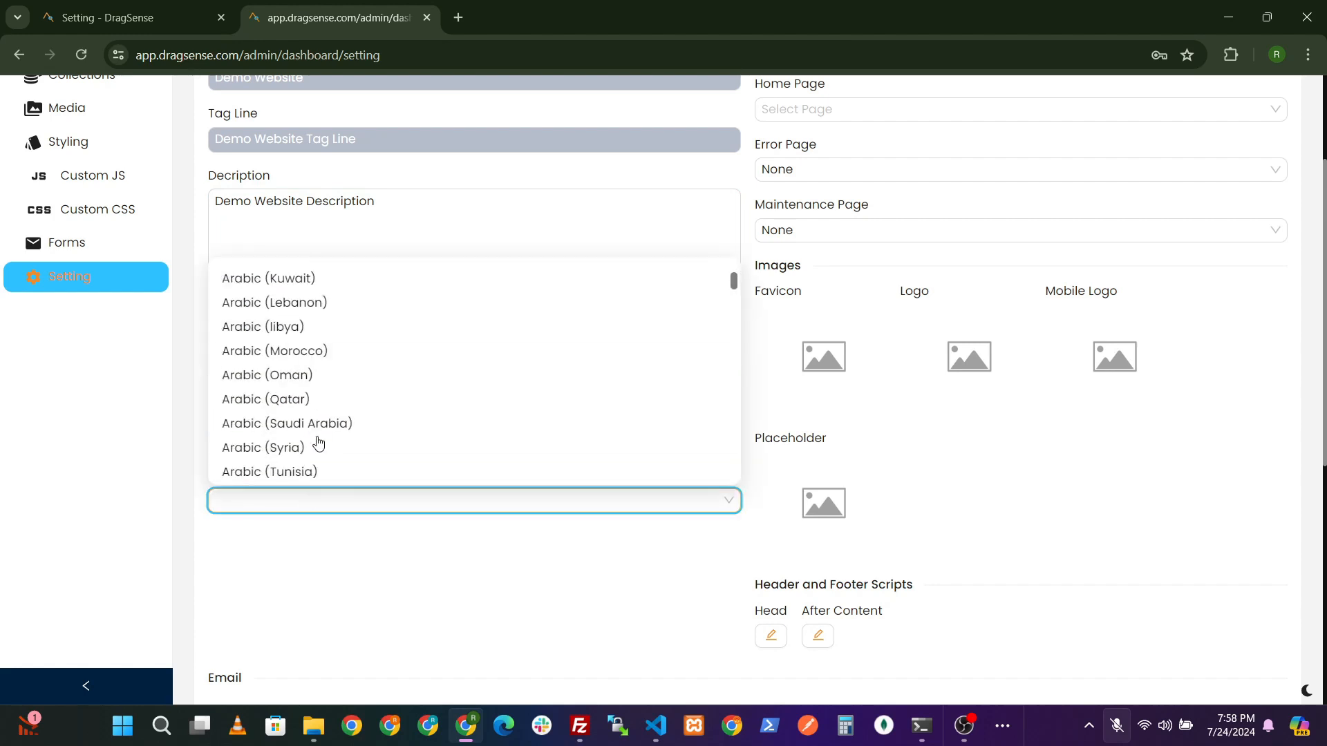
scroll(371, 405, "down", 2)
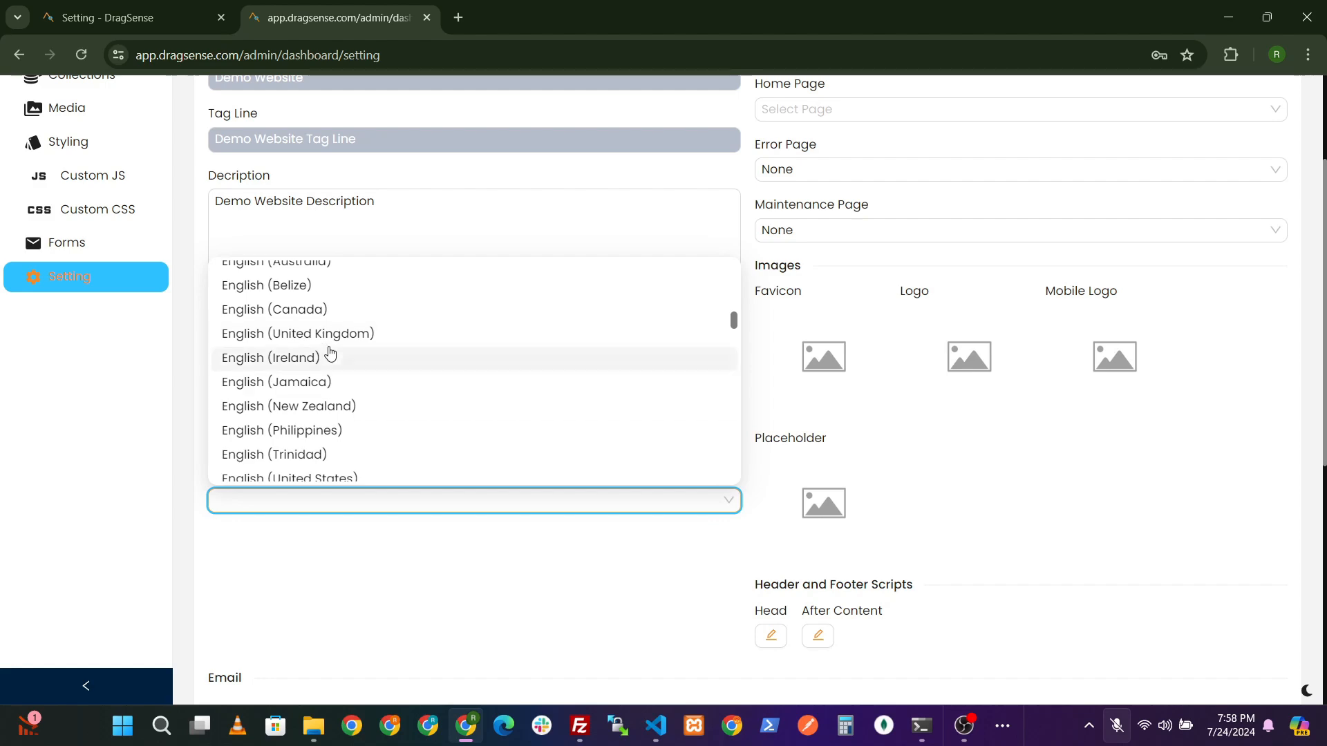
scroll(346, 387, "down", 3)
left_click(337, 388)
scroll(894, 281, "up", 3)
scroll(894, 467, "down", 7)
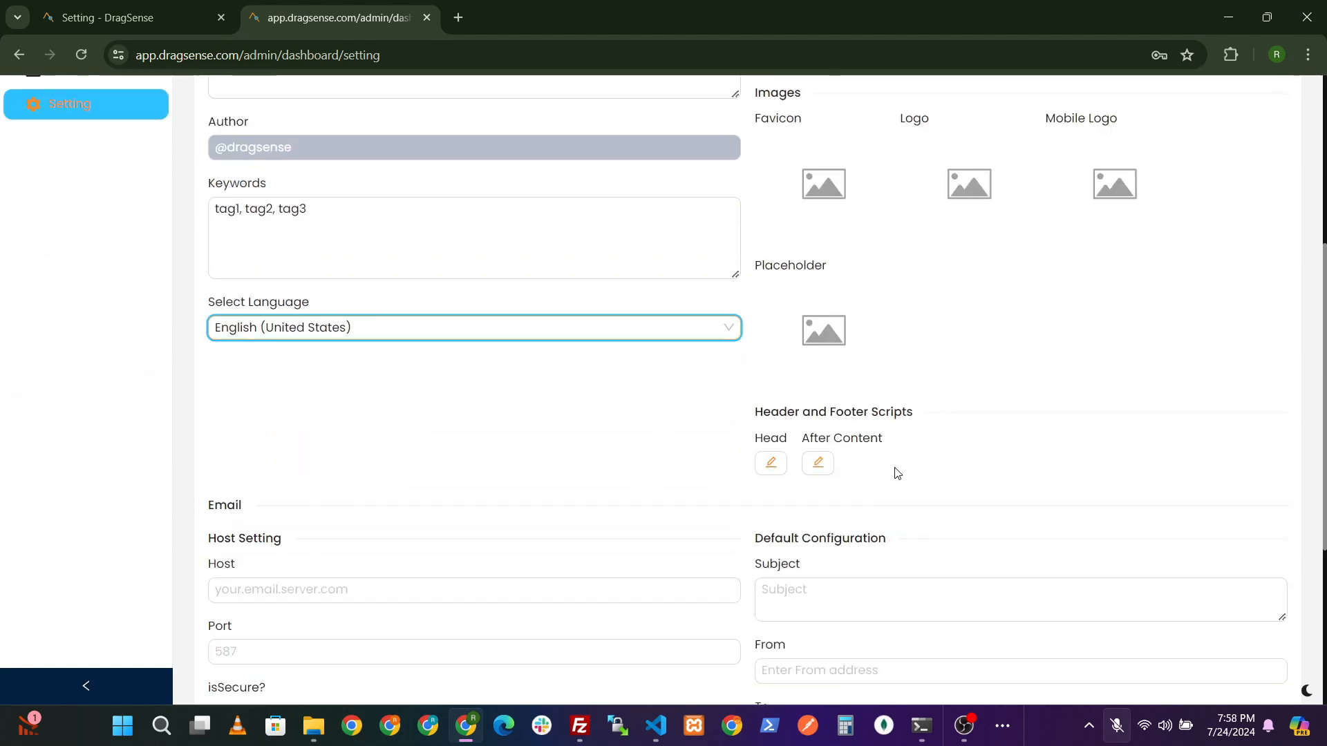
left_click(1266, 646)
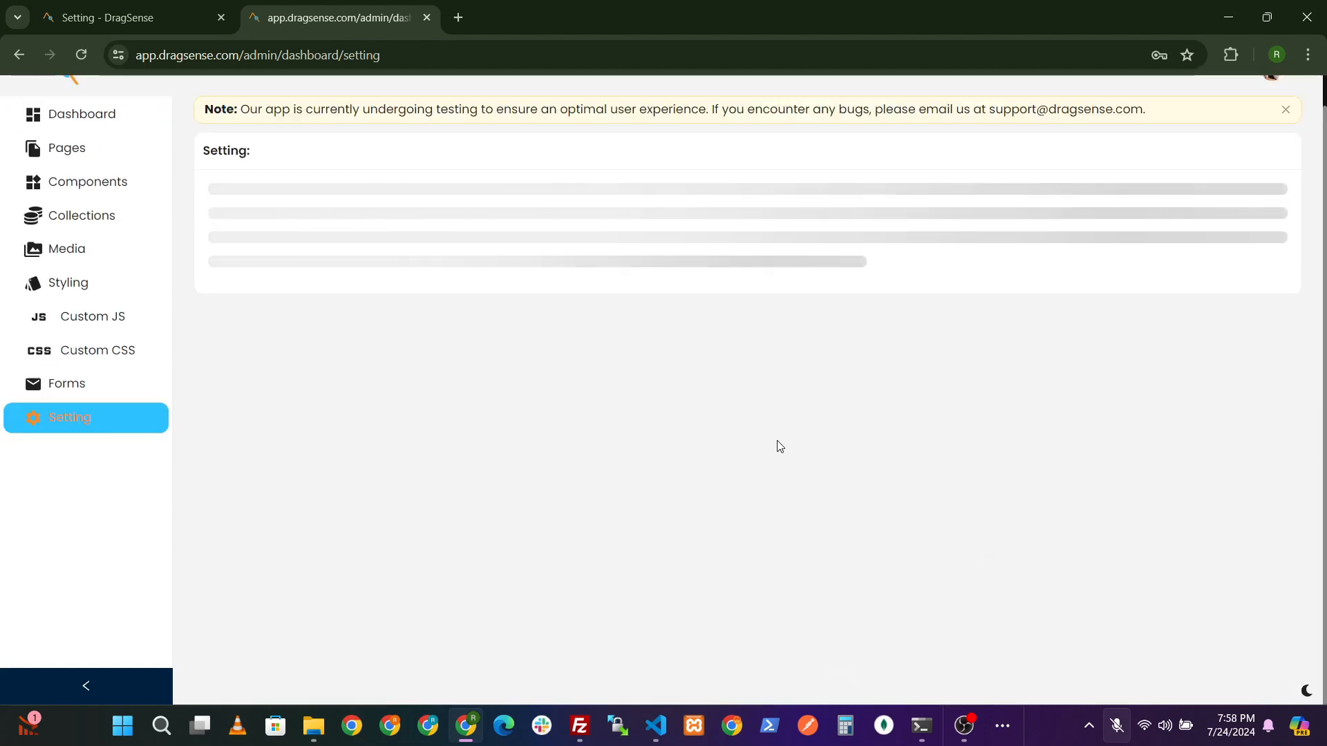
scroll(778, 441, "down", 3)
scroll(905, 239, "up", 3)
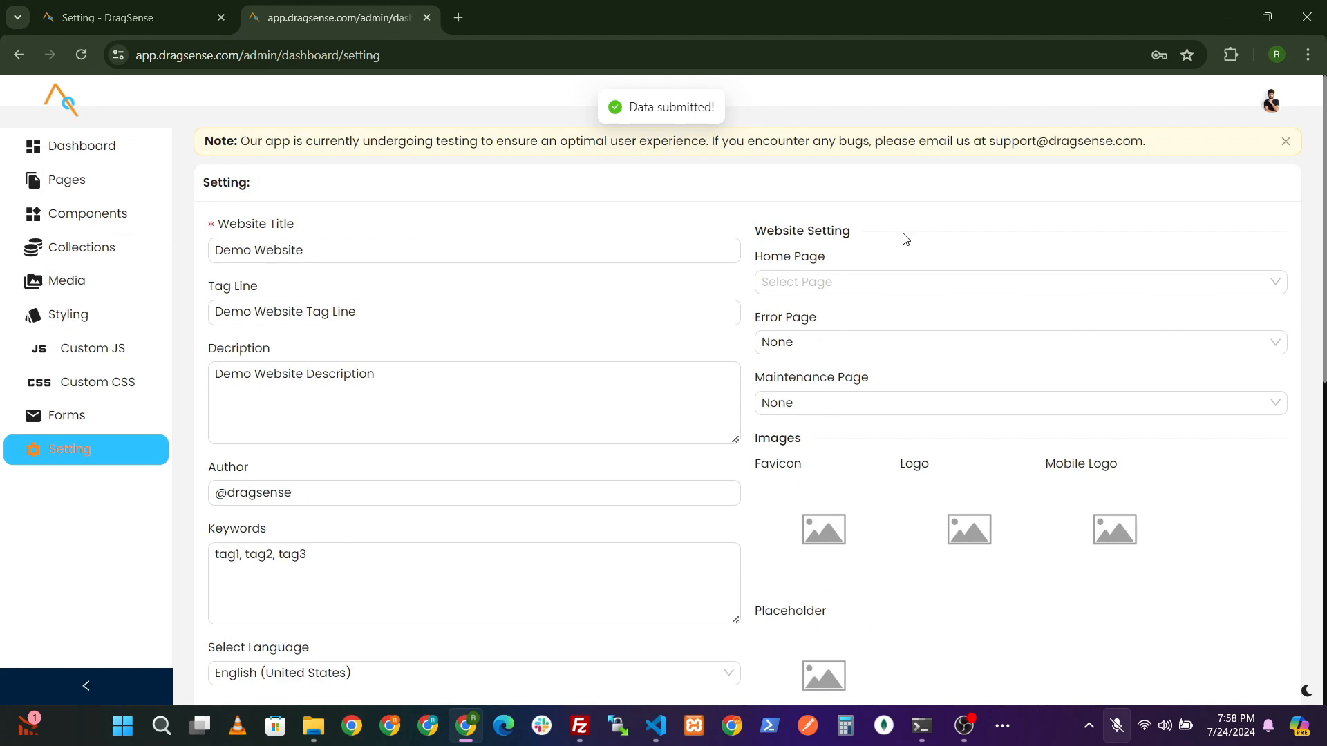
Step: Open the local site at localhost:3000 in a new browser tab and go to its /home page
left_click(458, 8)
type("loc")
key("Return")
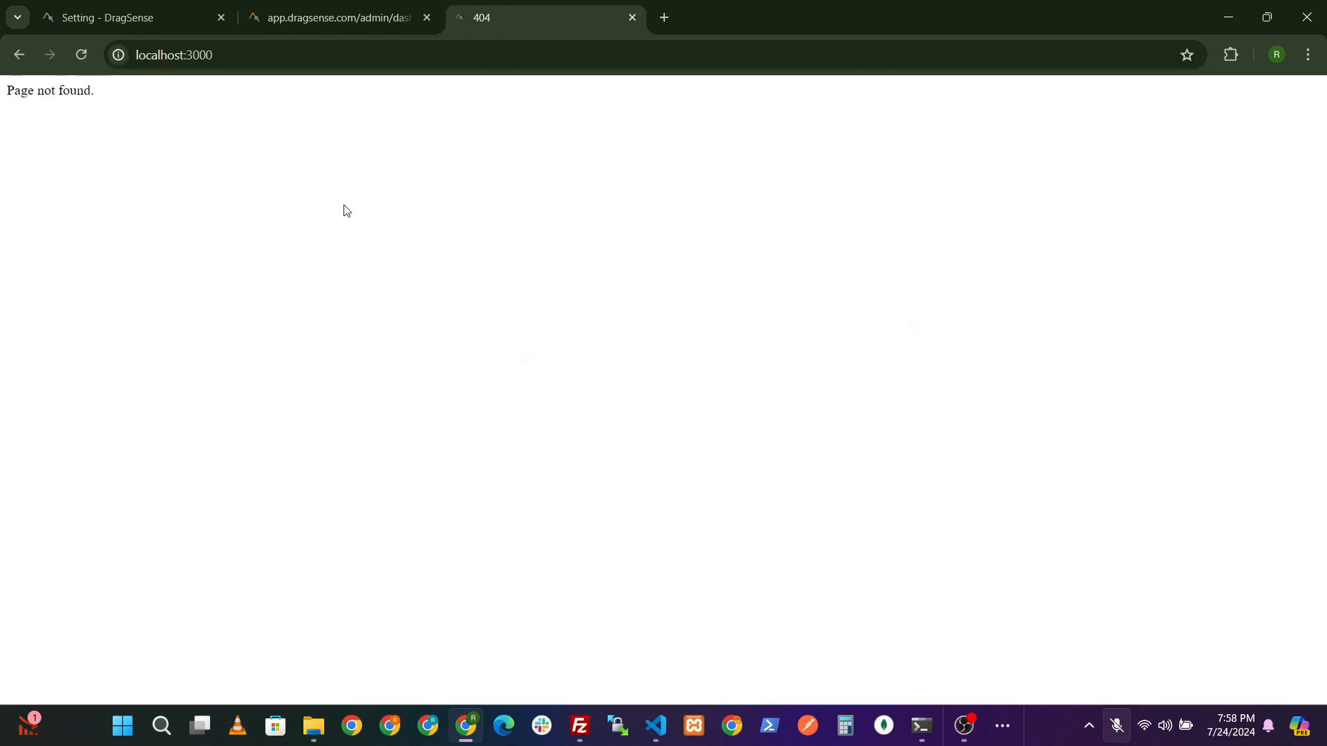
left_click(286, 58)
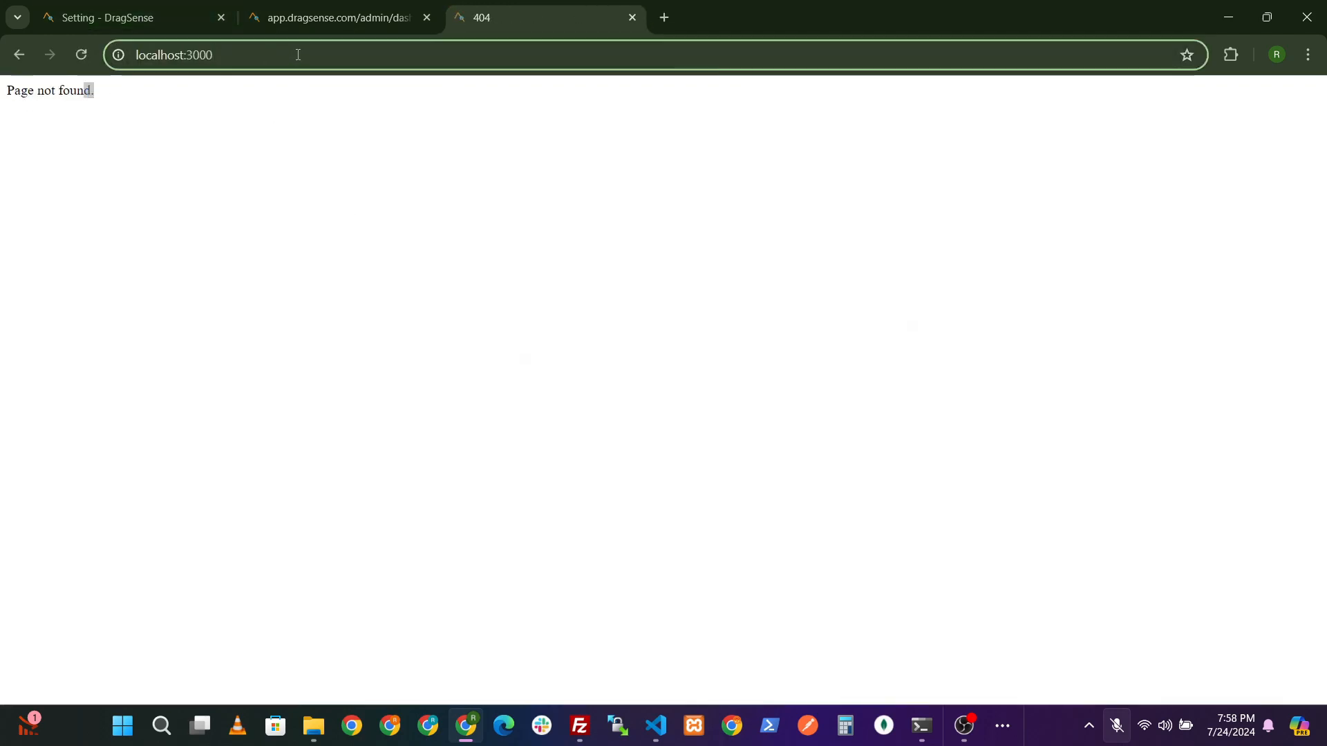
type("/home")
key("Return")
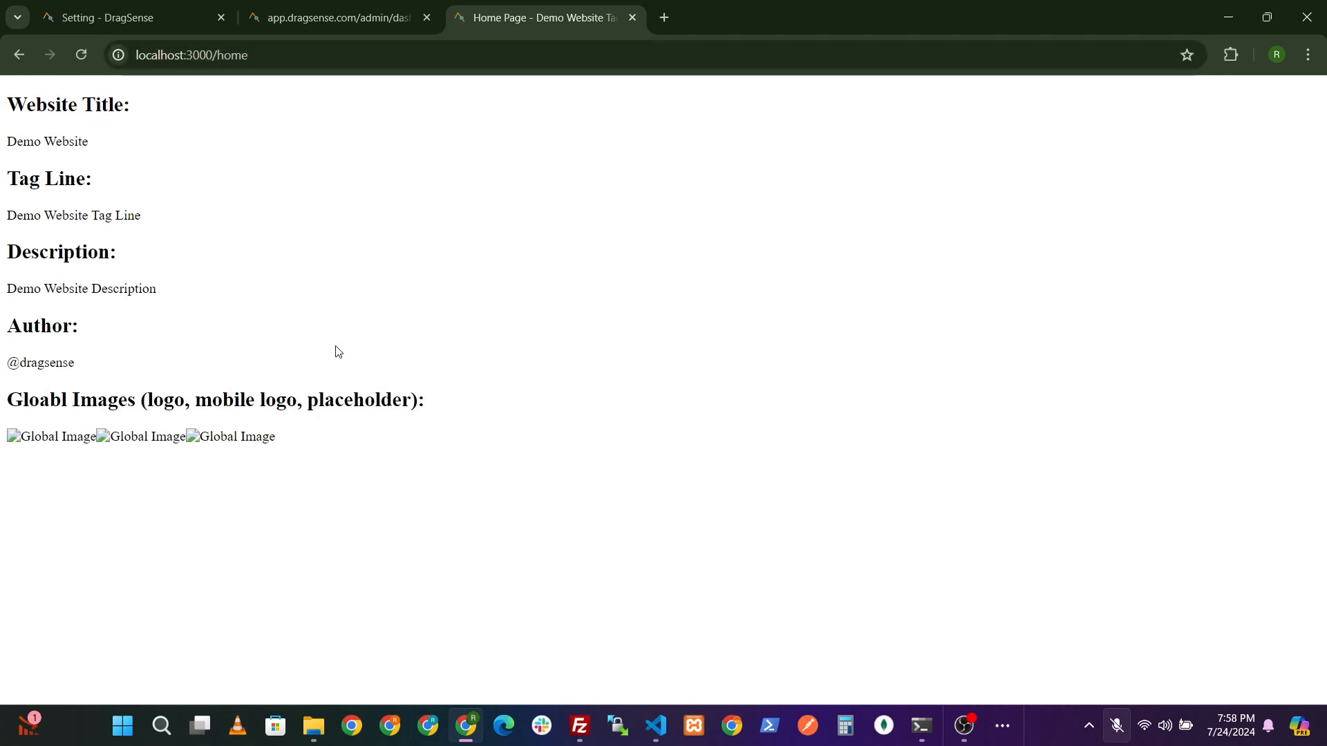
mouse_move(73, 184)
left_mouse_down()
mouse_move(246, 255)
mouse_move(82, 160)
left_mouse_up()
right_click(296, 238)
left_click(383, 413)
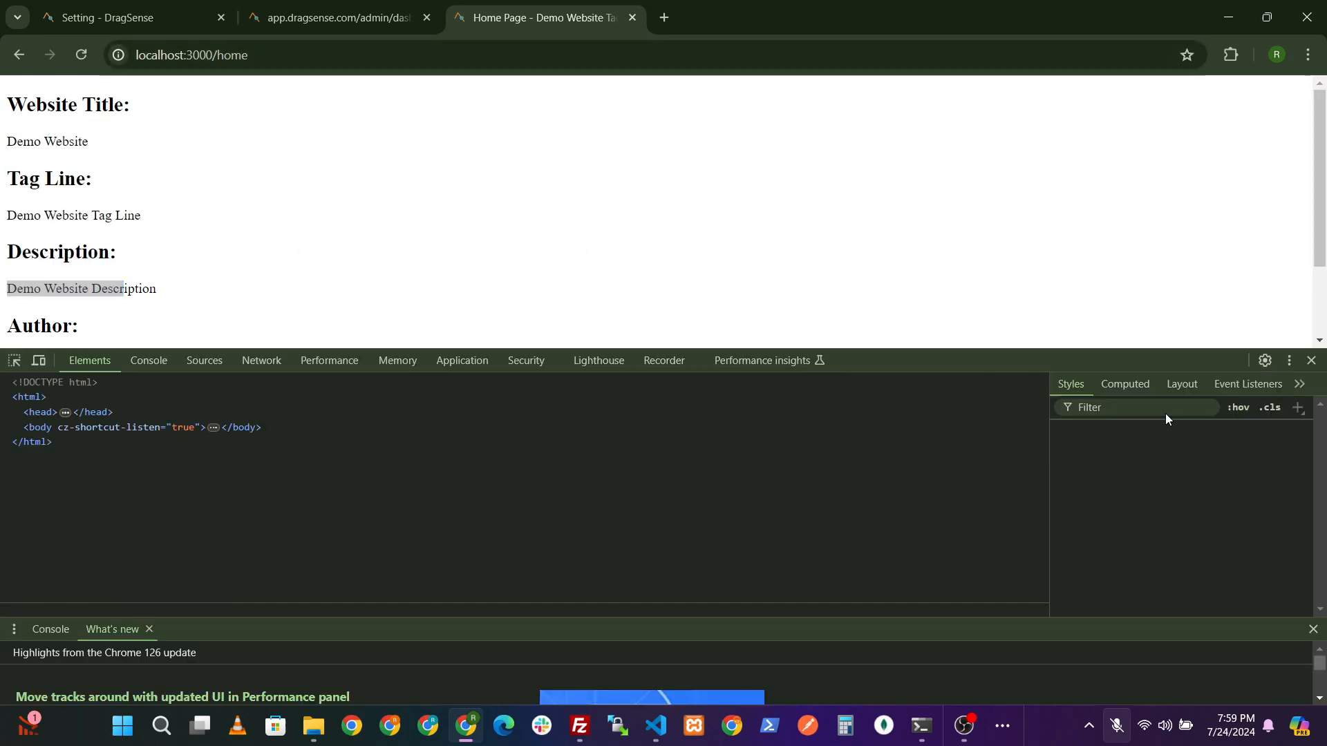
left_click(1311, 360)
Step: View the home page's source to check its title, description, author and keywords tags, and close the source view
right_click(494, 266)
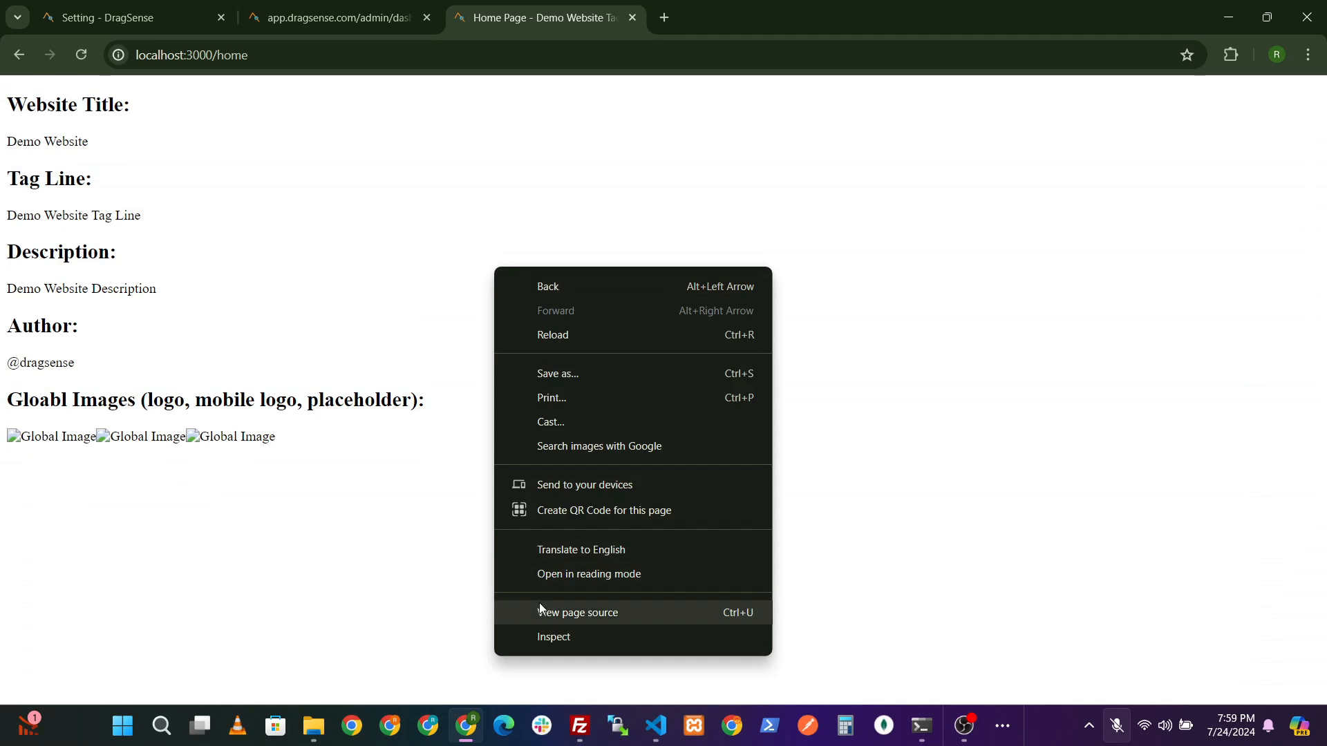
left_click(504, 608)
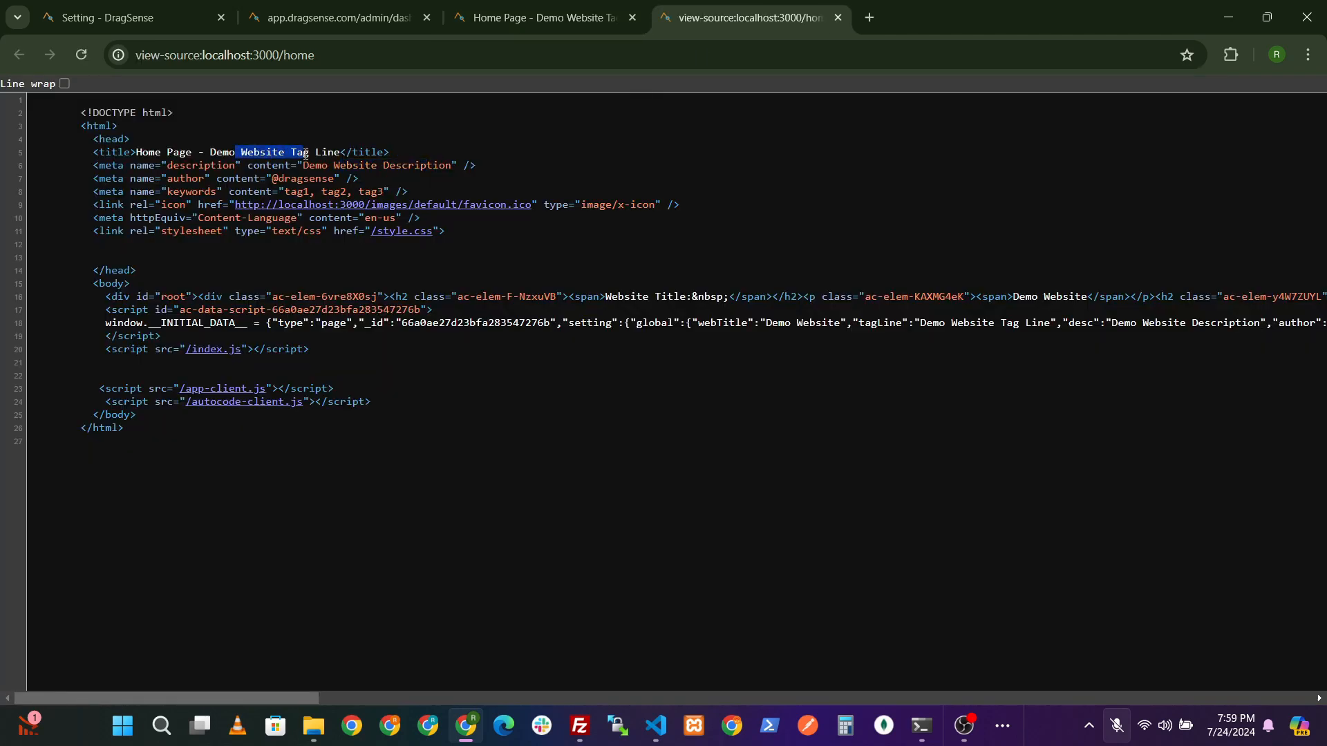
left_click_drag(292, 180, 388, 193)
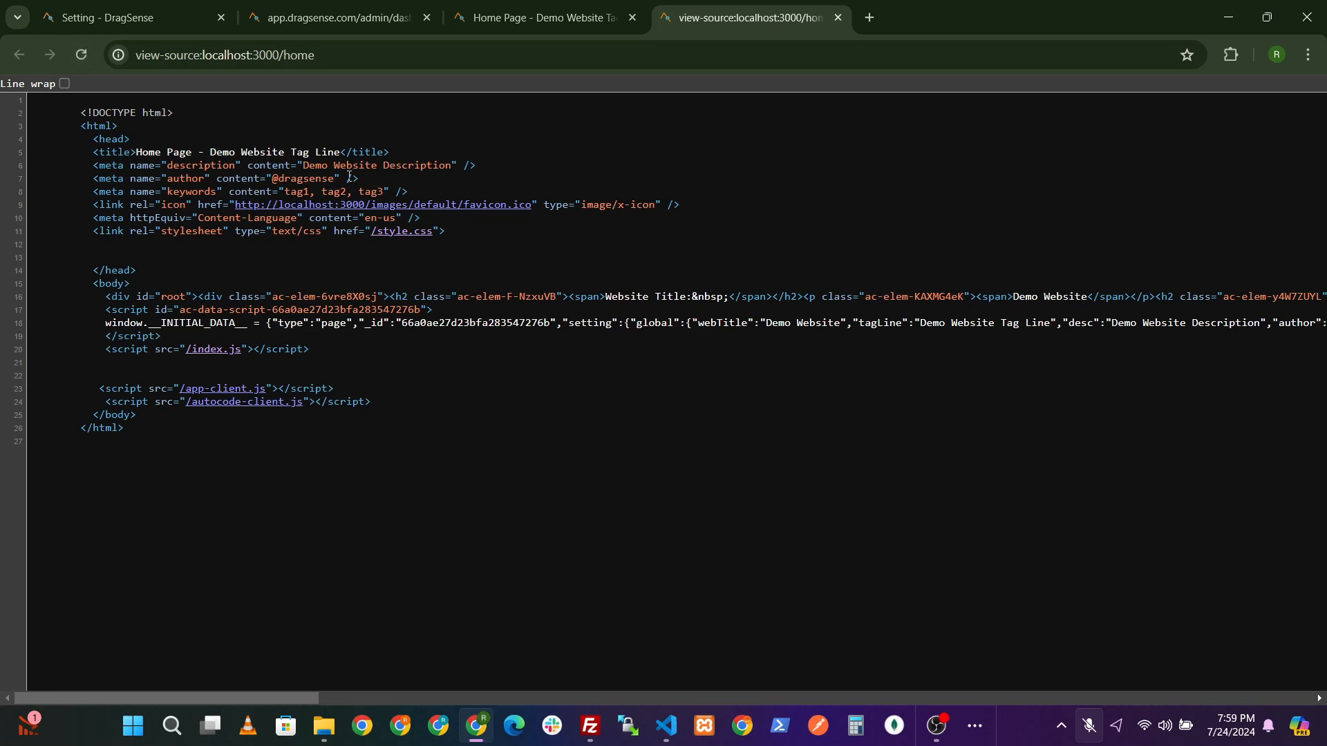
left_click(837, 18)
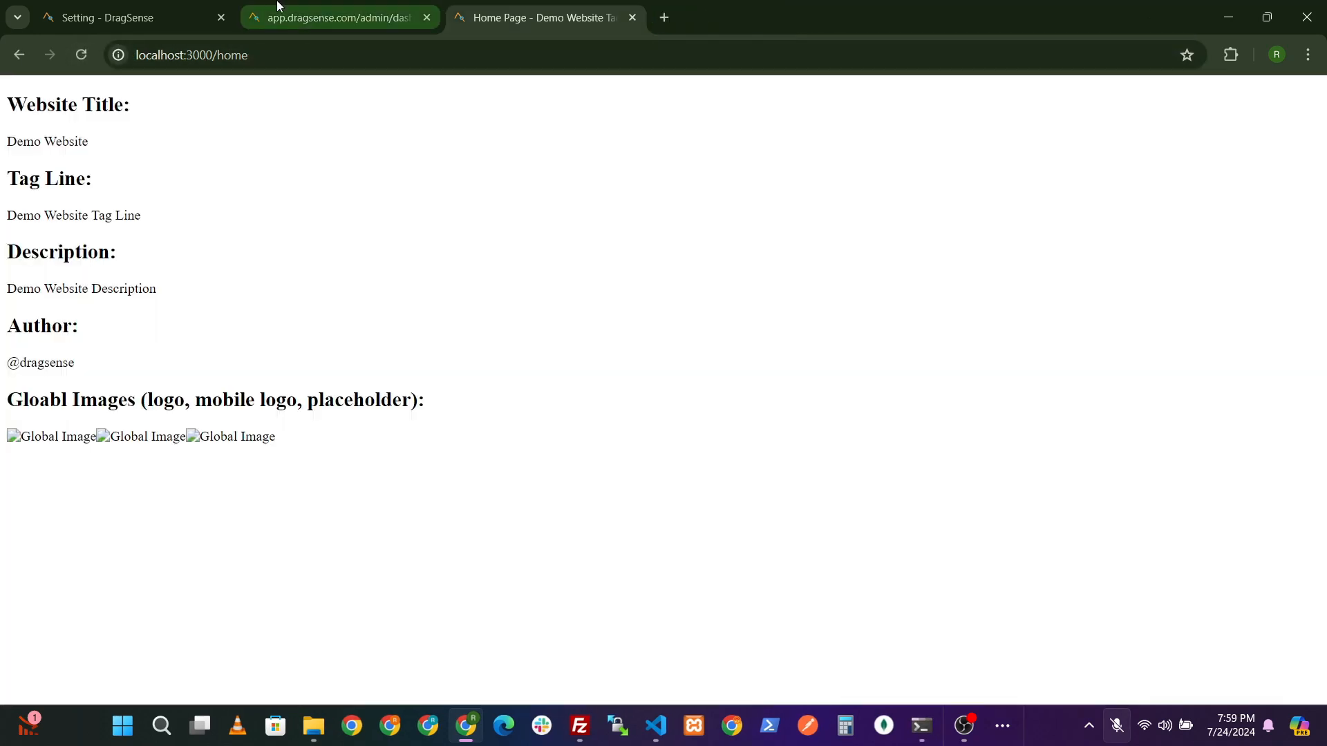
Step: In the DragSense settings, select Home as the website's Home Page and save
left_click(279, 6)
left_click(864, 282)
type("hom")
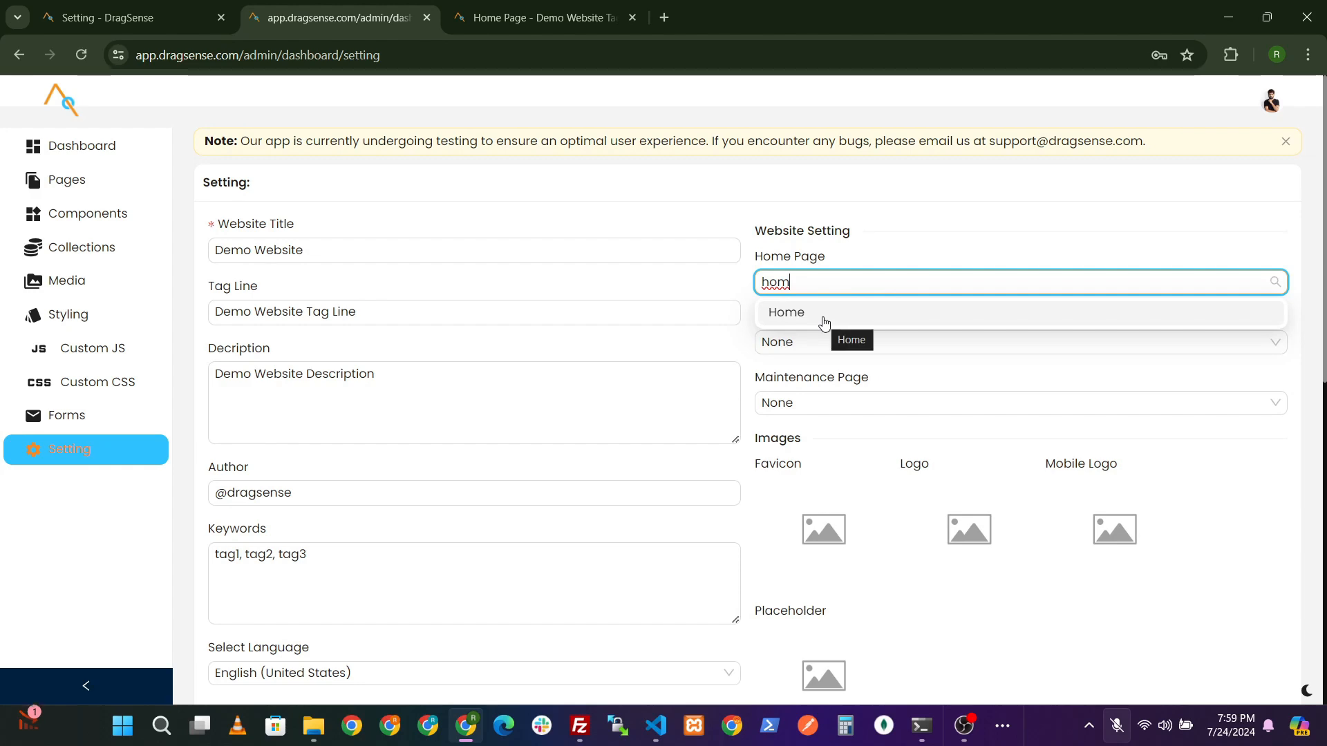
left_click(827, 315)
scroll(1175, 484, "down", 10)
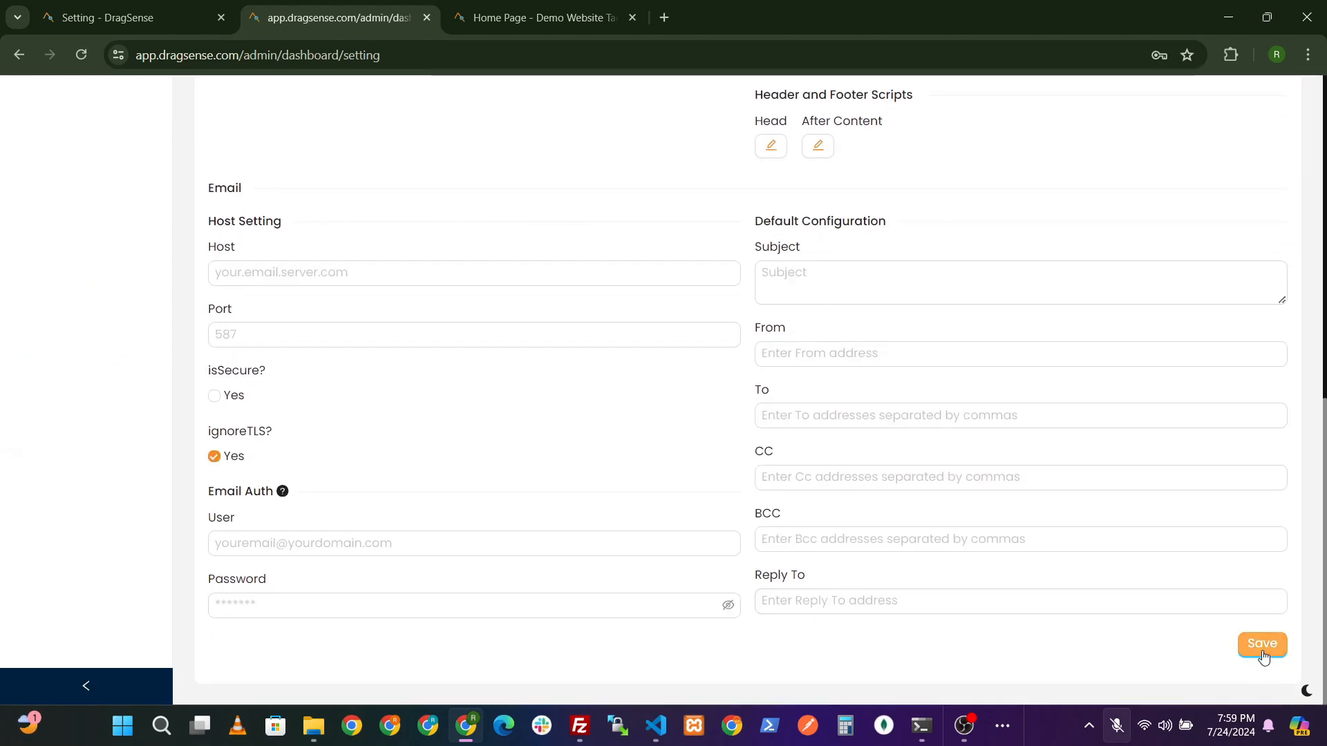
left_click(1267, 643)
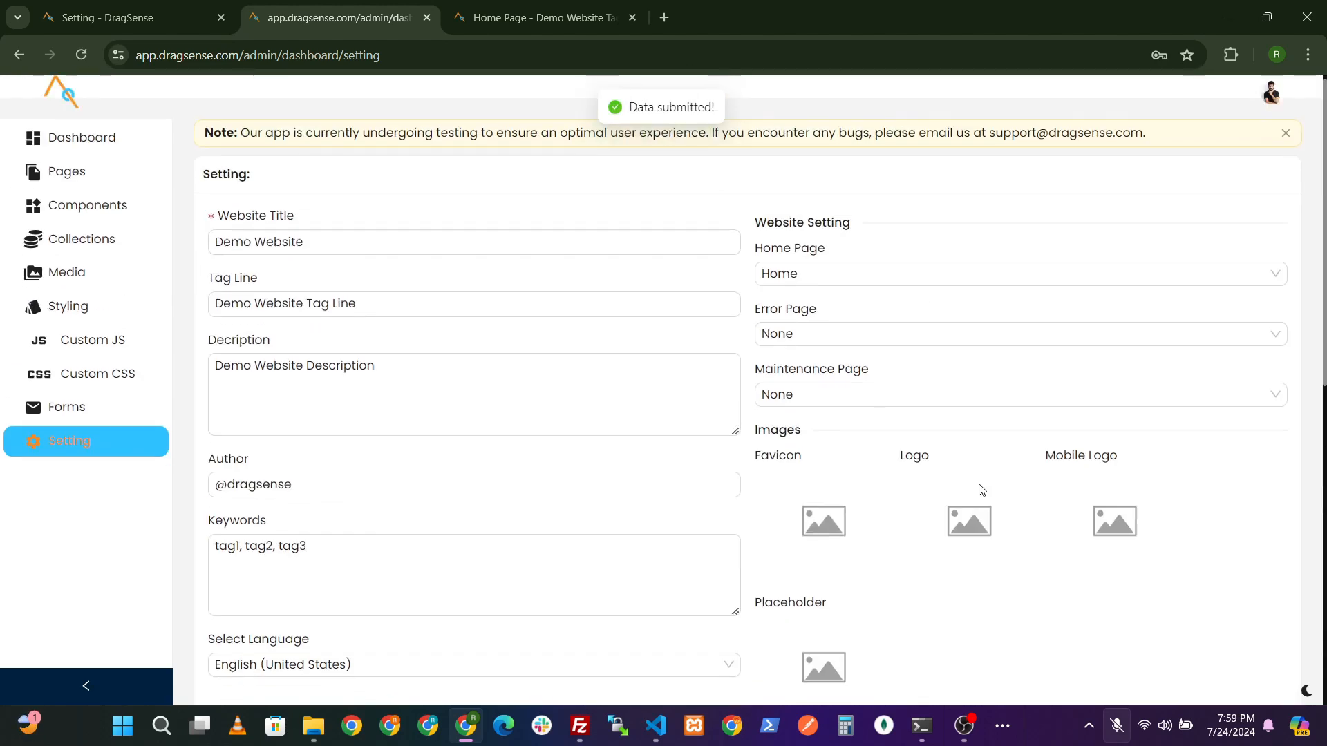
Step: Reload the local site and open its root address, localhost:3000, to check the home page assignment
left_click(493, 6)
left_click(88, 54)
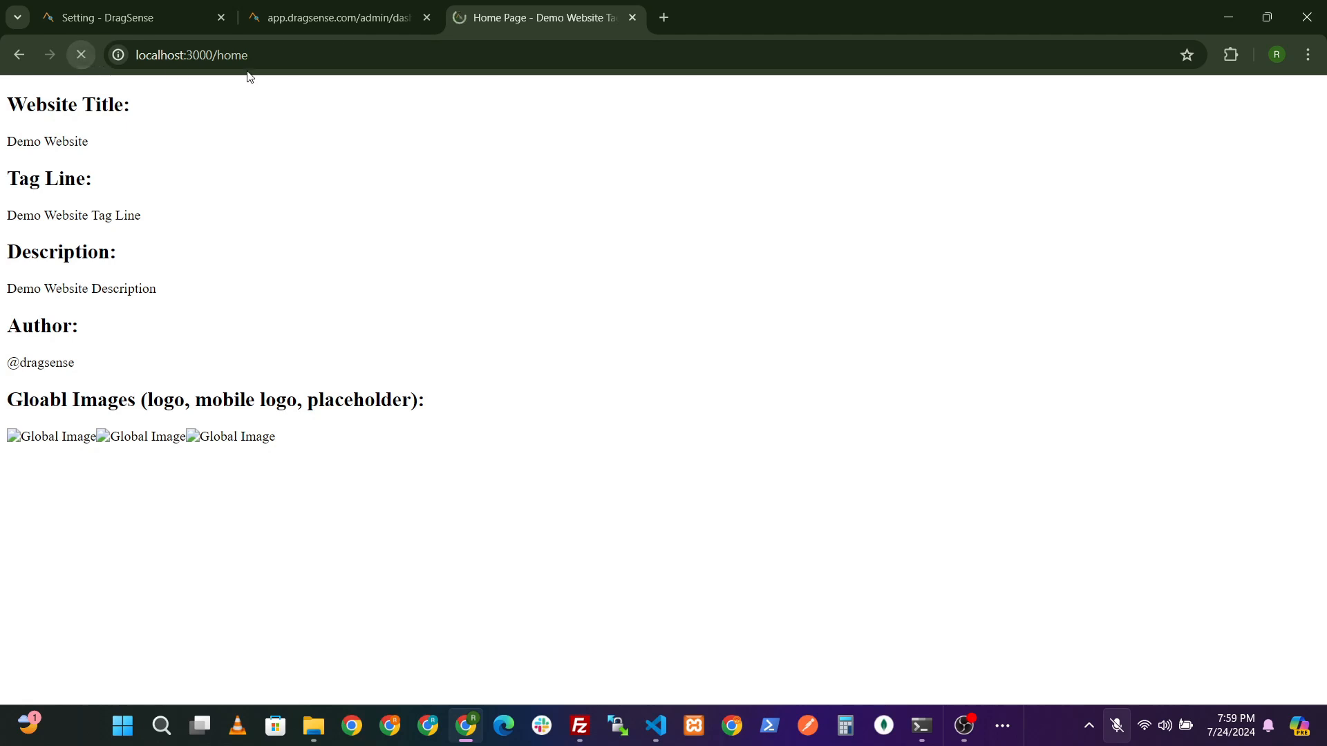
left_click(285, 55)
left_click(284, 55)
key("BackSpace")
key("BackSpace")
key("BackSpace")
key("BackSpace")
key("BackSpace")
key("Return")
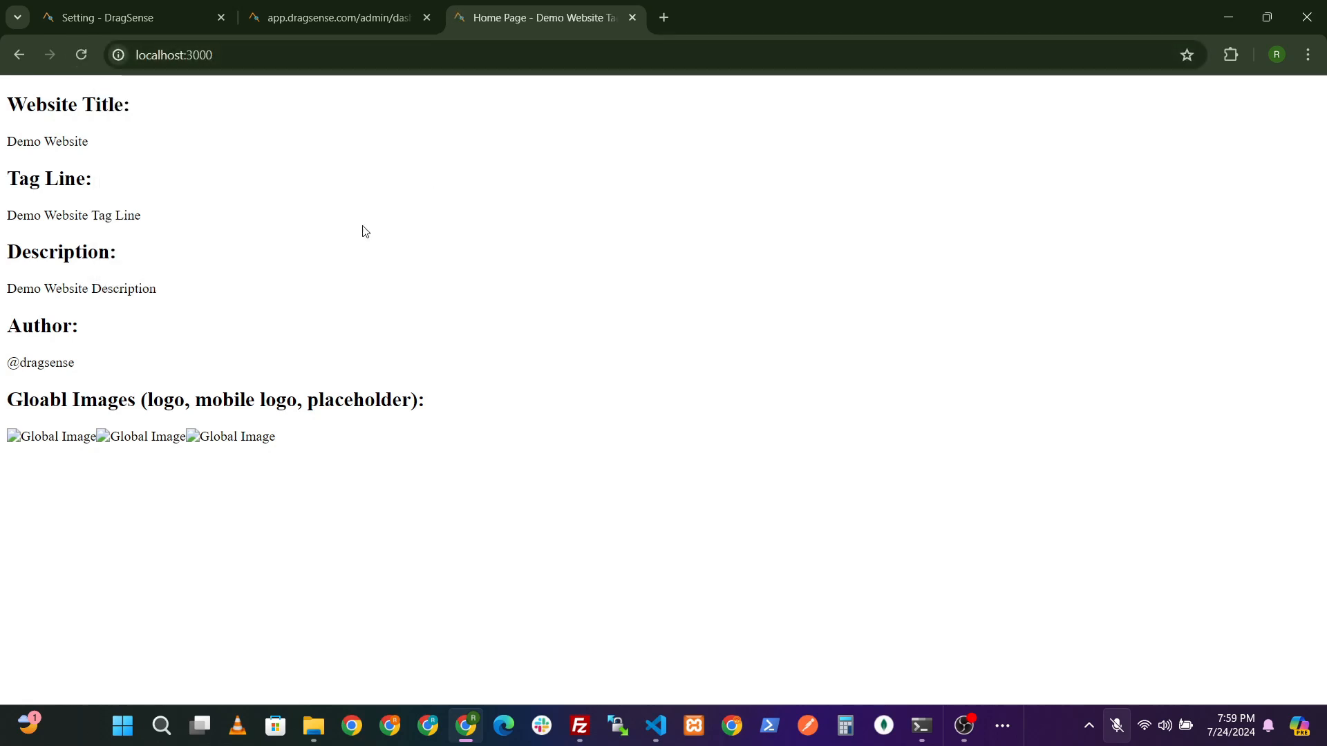
left_click(208, 55)
Step: Back in the DragSense settings, select the 404 page as the website's Error Page
left_click(325, 19)
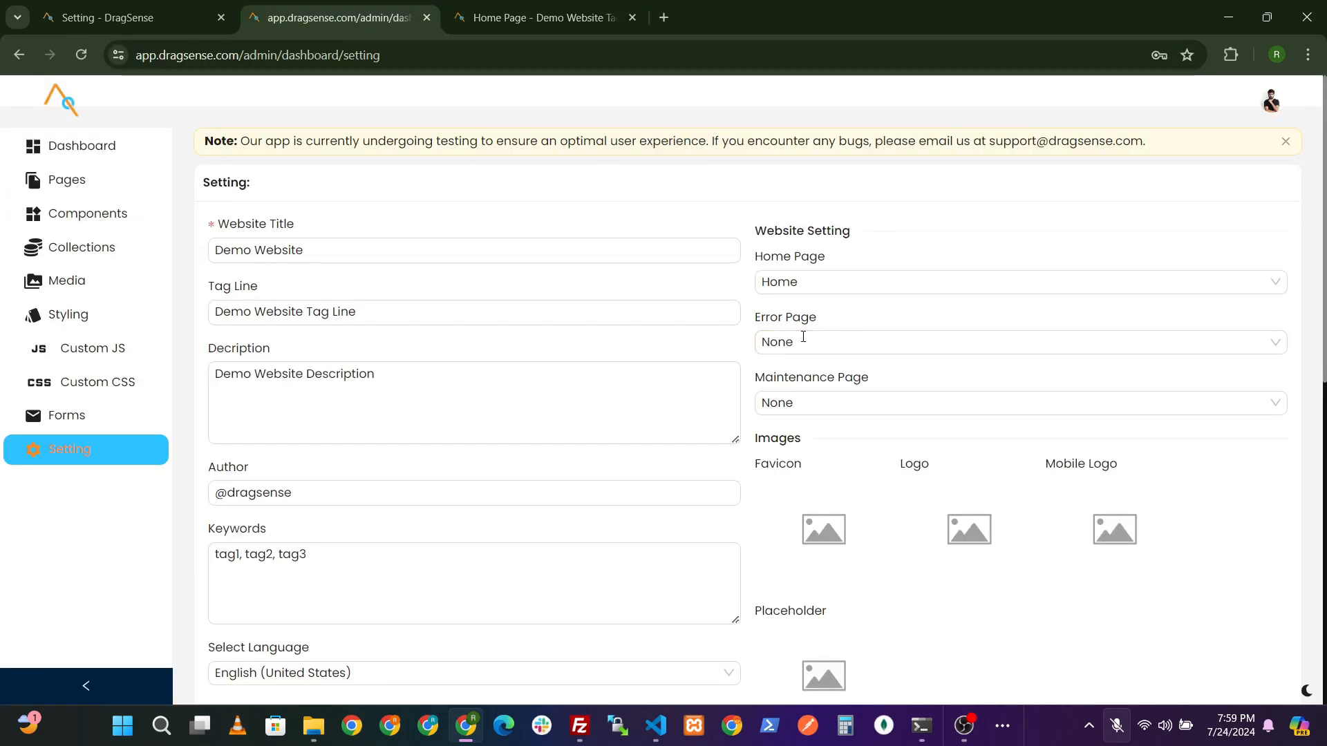
left_click(806, 342)
type("404")
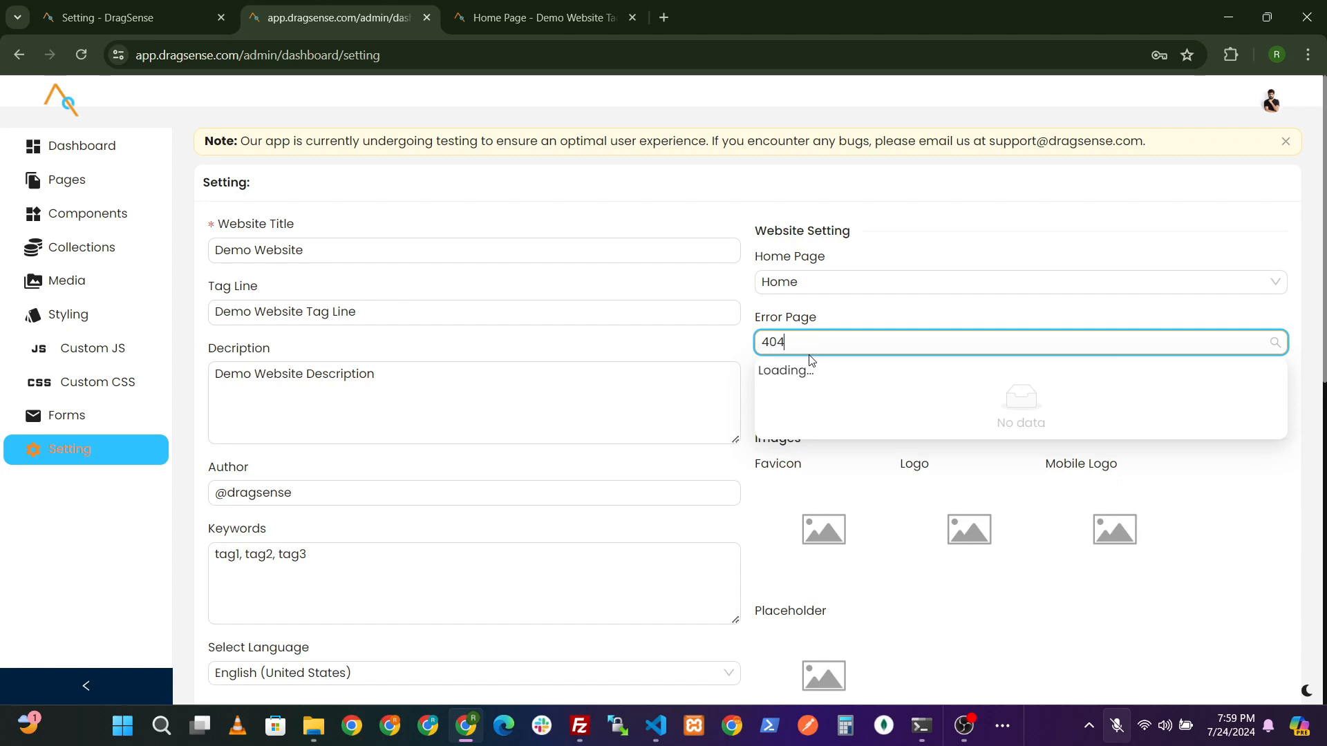
left_click(814, 371)
Step: Open the nonexistent /about address on the local site to check which error page it shows
key("ctrl+Tab")
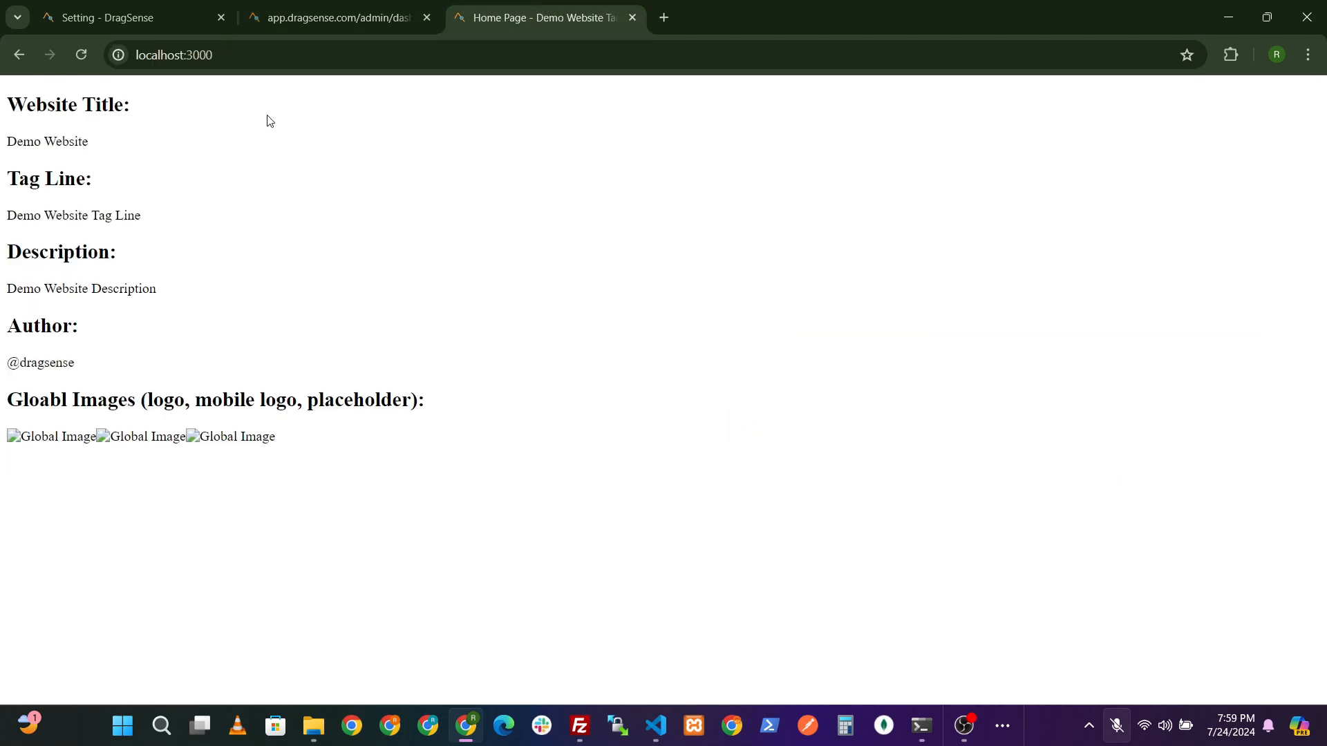
left_click(291, 55)
type("/about")
key("Return")
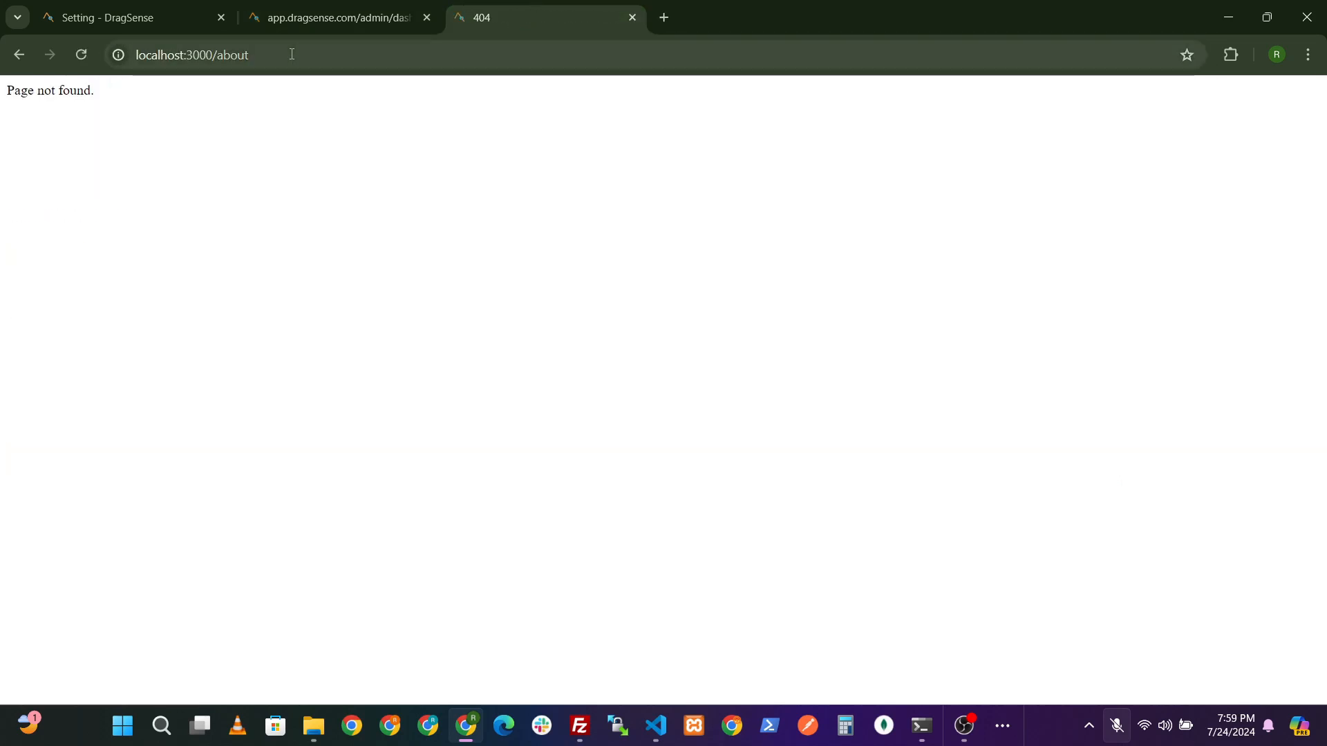
left_click(217, 101)
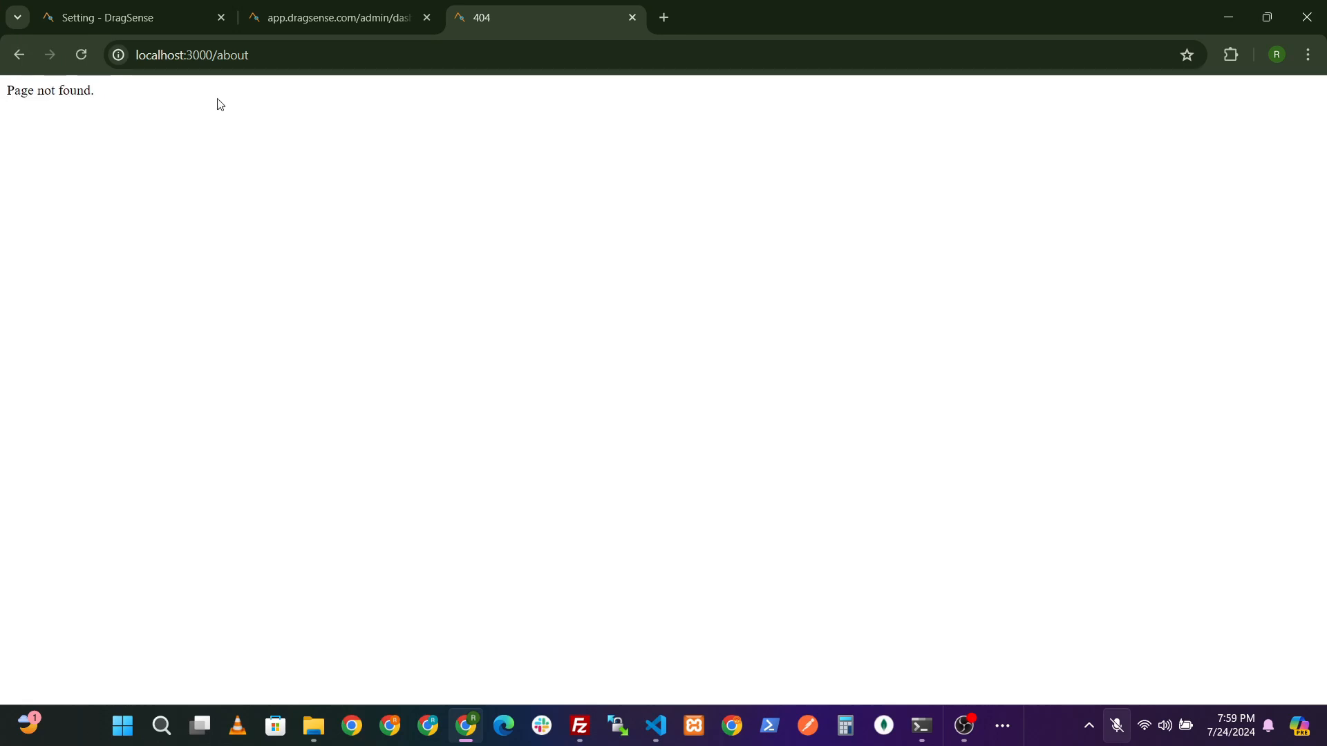
Step: Save the error page setting in DragSense and reload the local site's /about address
left_click(335, 6)
scroll(1199, 536, "down", 10)
left_click(1239, 641)
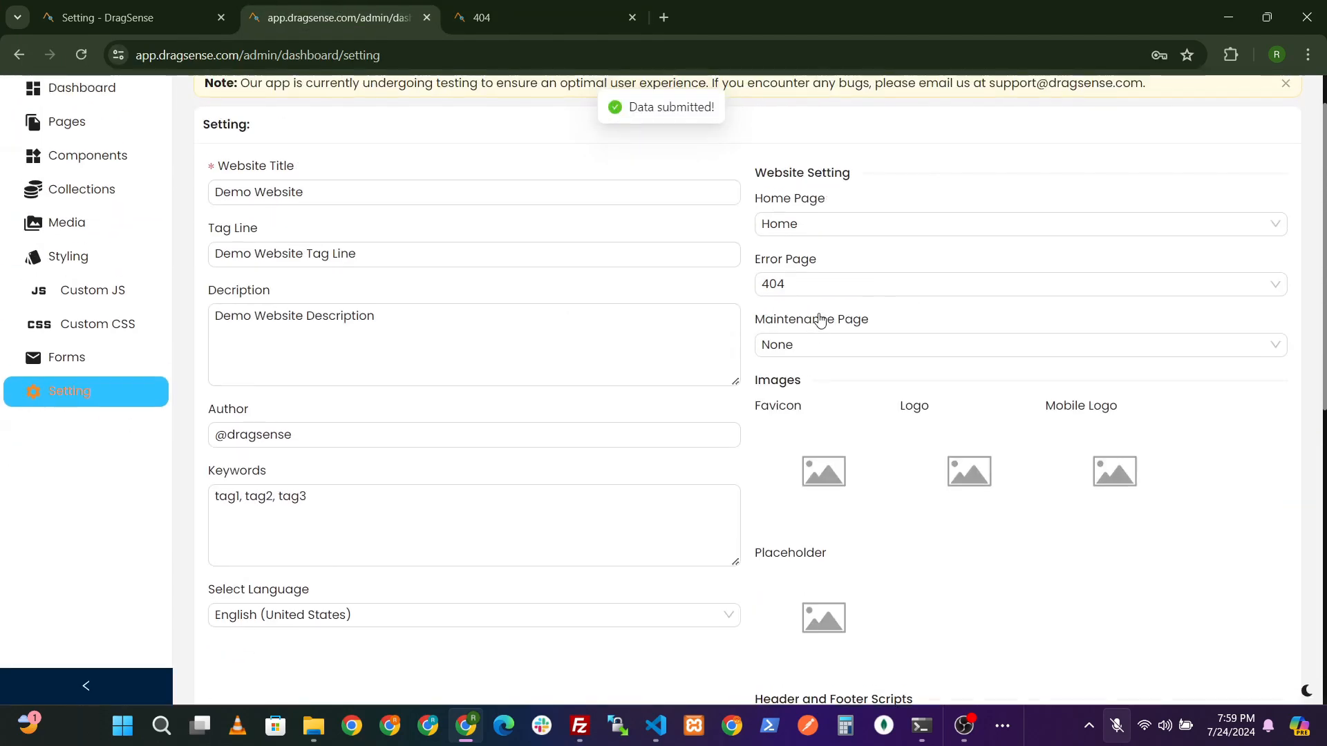
left_click(532, 17)
left_click(73, 59)
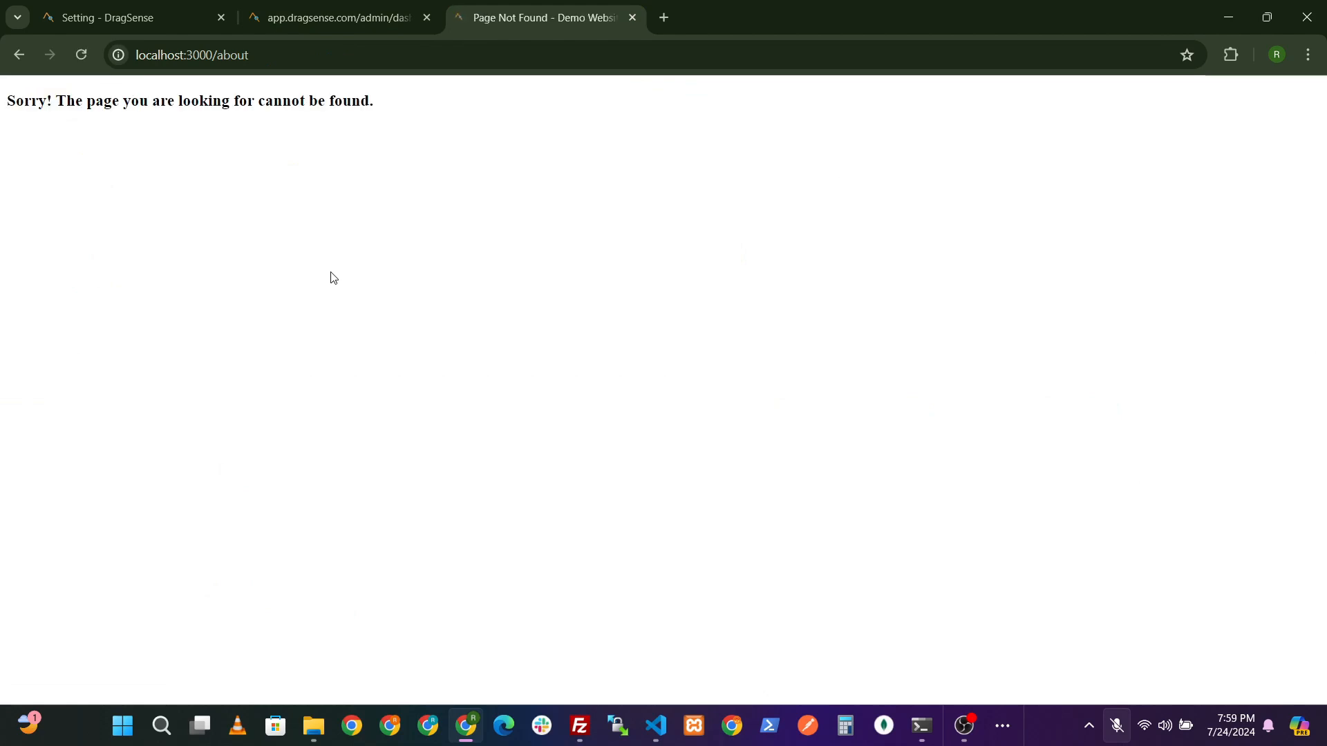
Step: Remove "about" from the local site's address and load the root page
left_click(256, 218)
left_click(256, 55)
left_click_drag(223, 60, 217, 57)
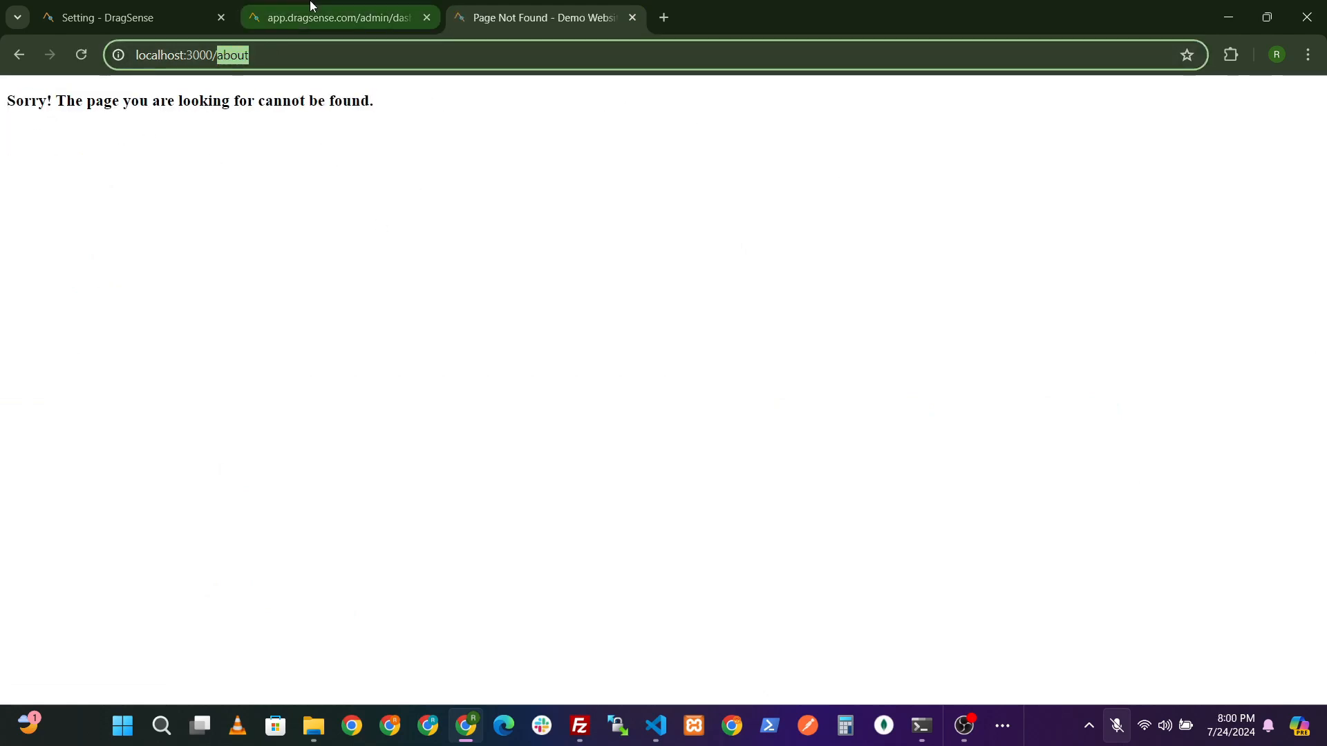
key("BackSpace")
key("Return")
Step: In the DragSense settings, search the Maintenance Page options for "main", select the matching page and save
key("ctrl+shift+Tab")
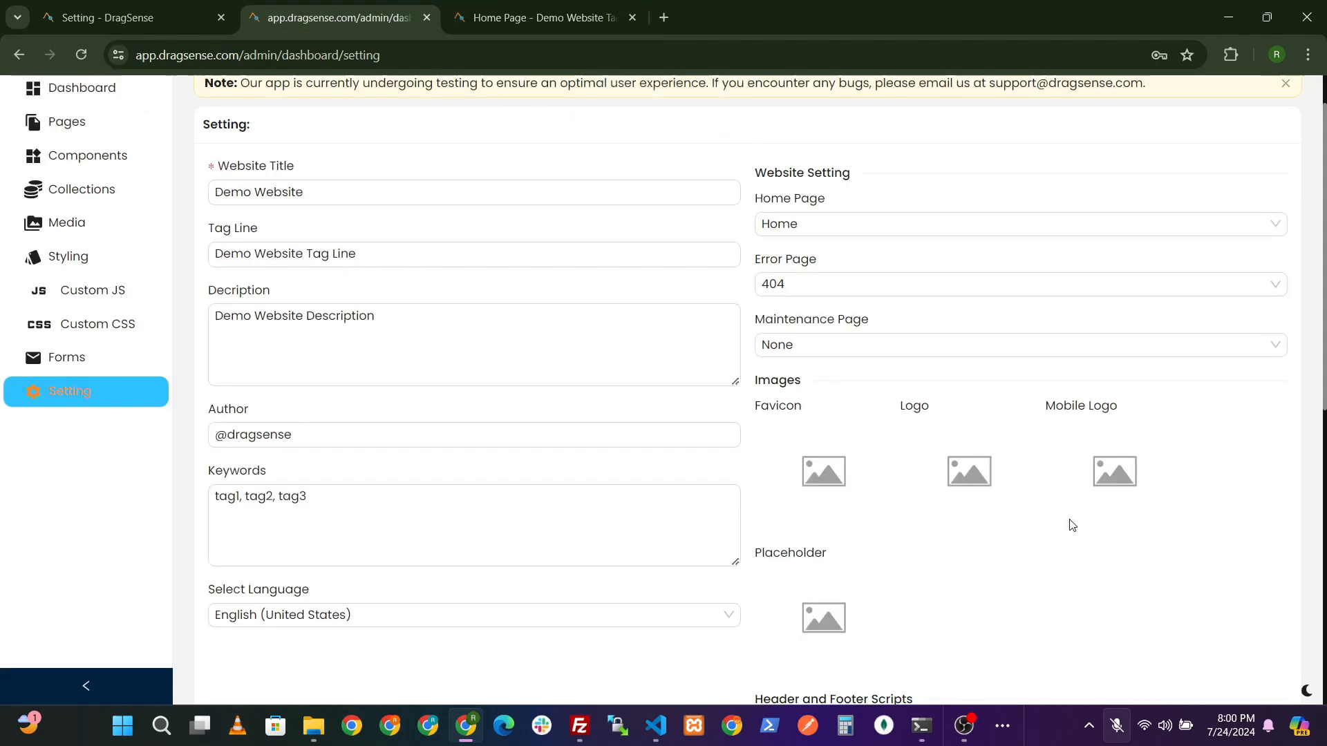
left_click(854, 344)
type("main")
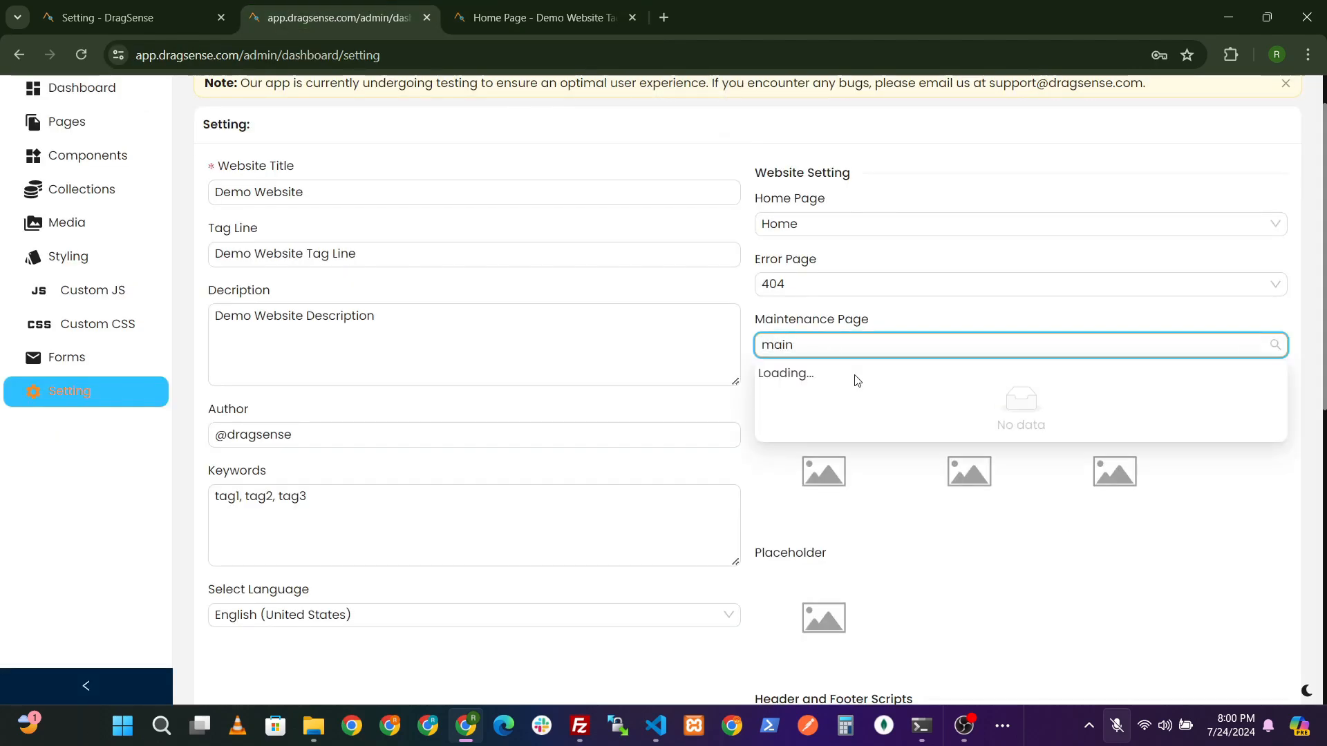
left_click(822, 374)
scroll(1050, 667, "down", 9)
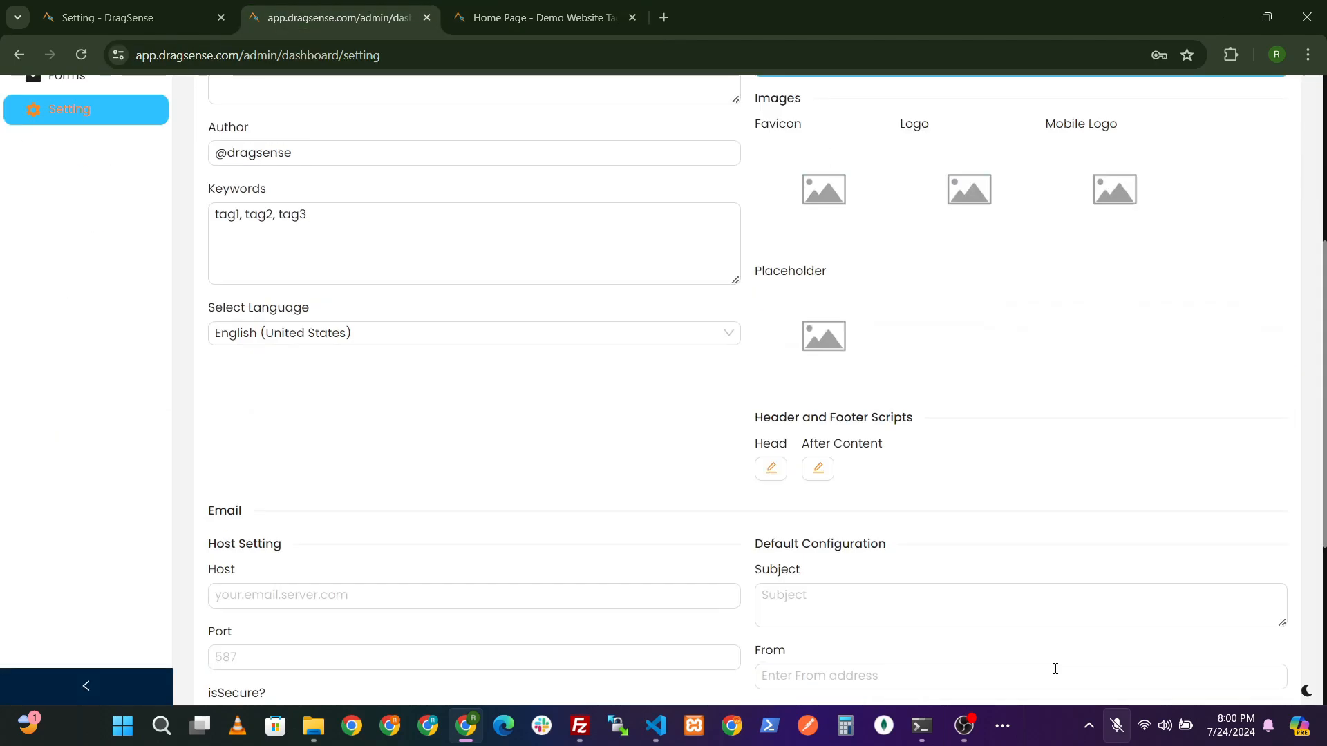
left_click(1254, 636)
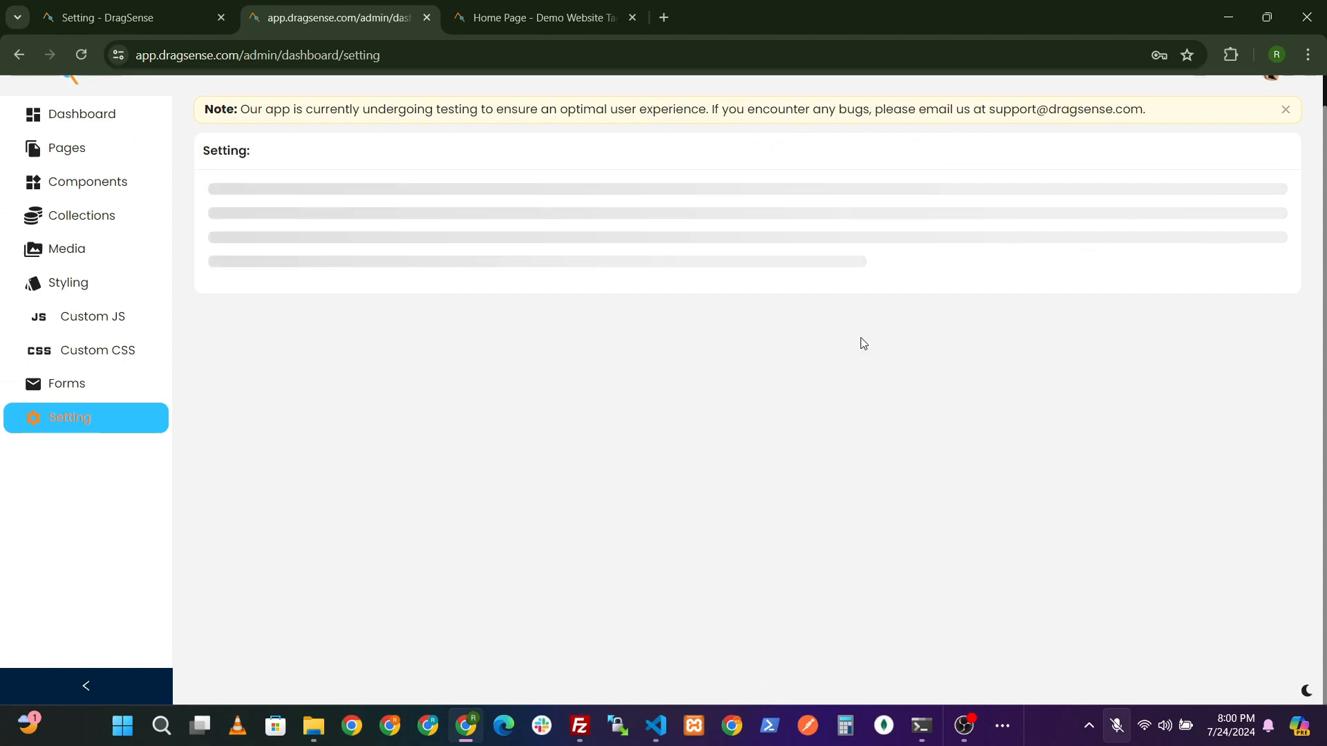
Step: Reload the local site's root page and read the maintenance message it shows
key("ctrl+Tab")
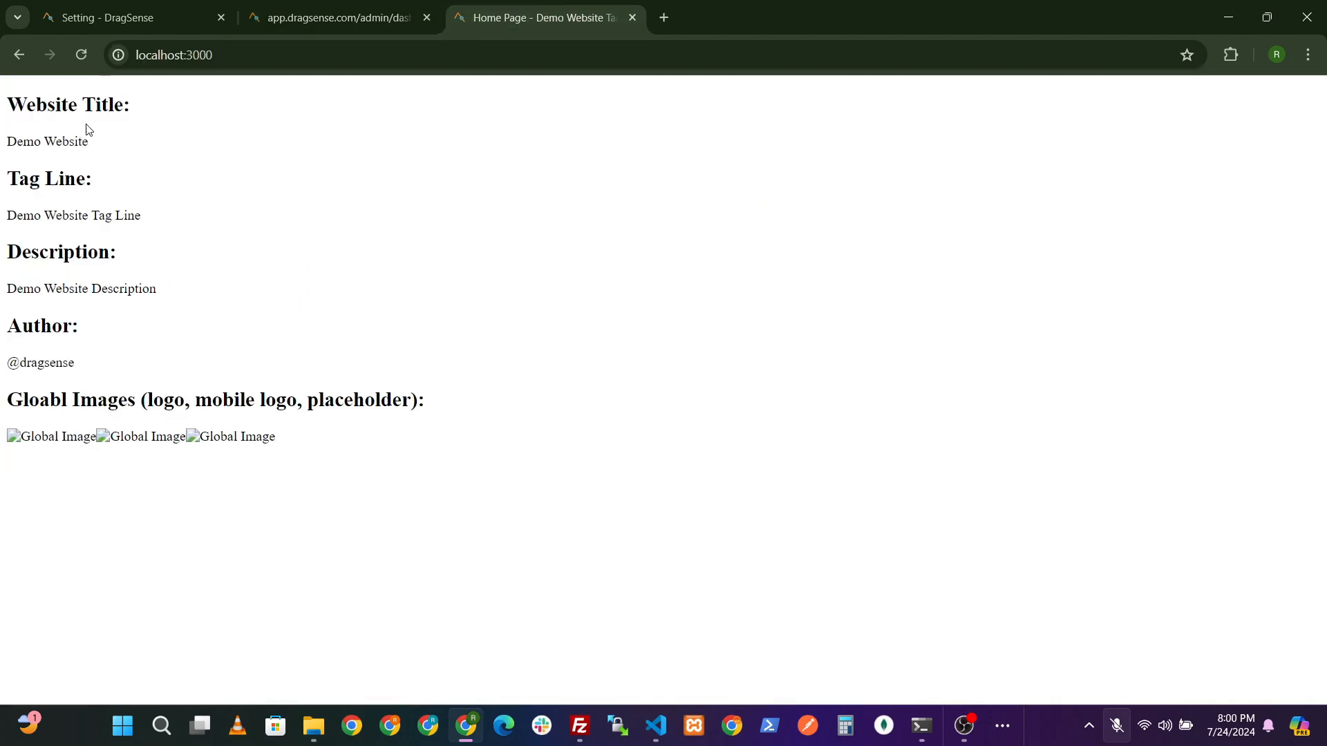
left_click(80, 56)
left_click_drag(11, 111, 1039, 115)
left_click(808, 181)
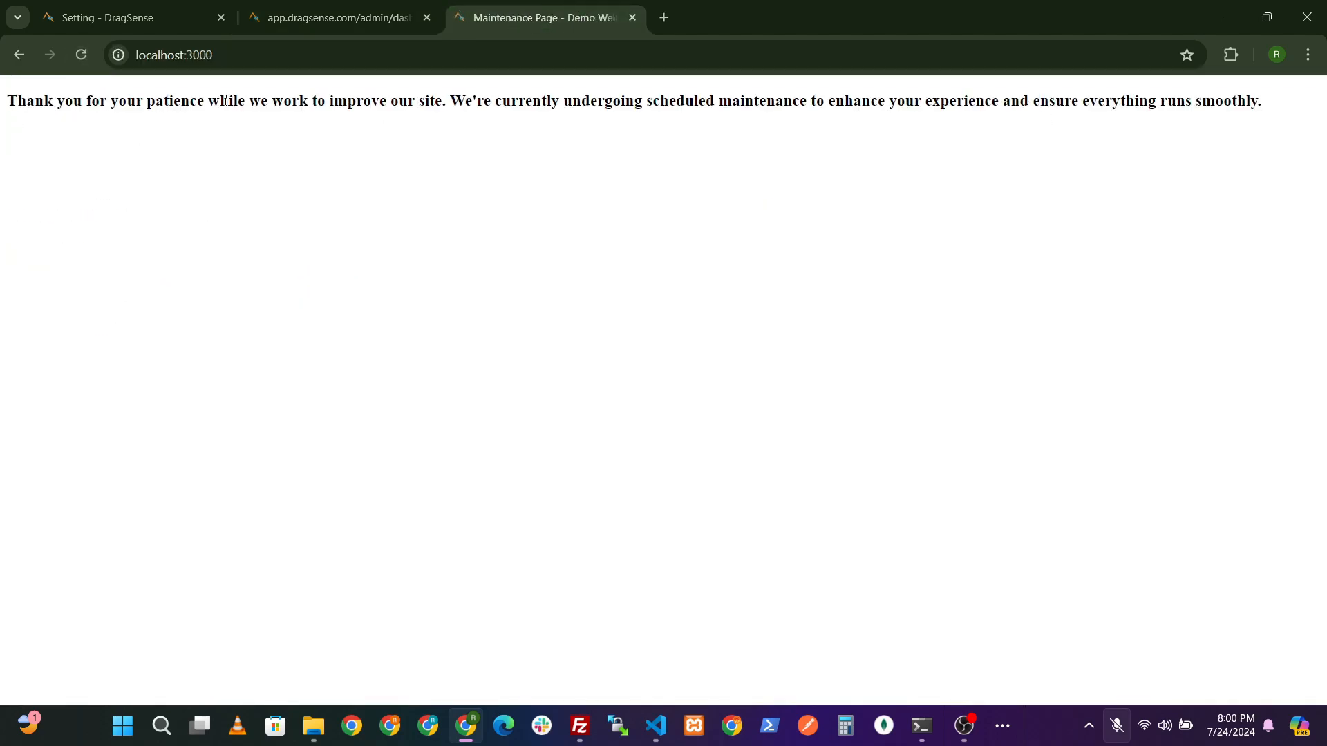
Step: Open the /home address on the local site to check whether maintenance mode applies there too
left_click(230, 53)
double_click(199, 55)
type("3000/home")
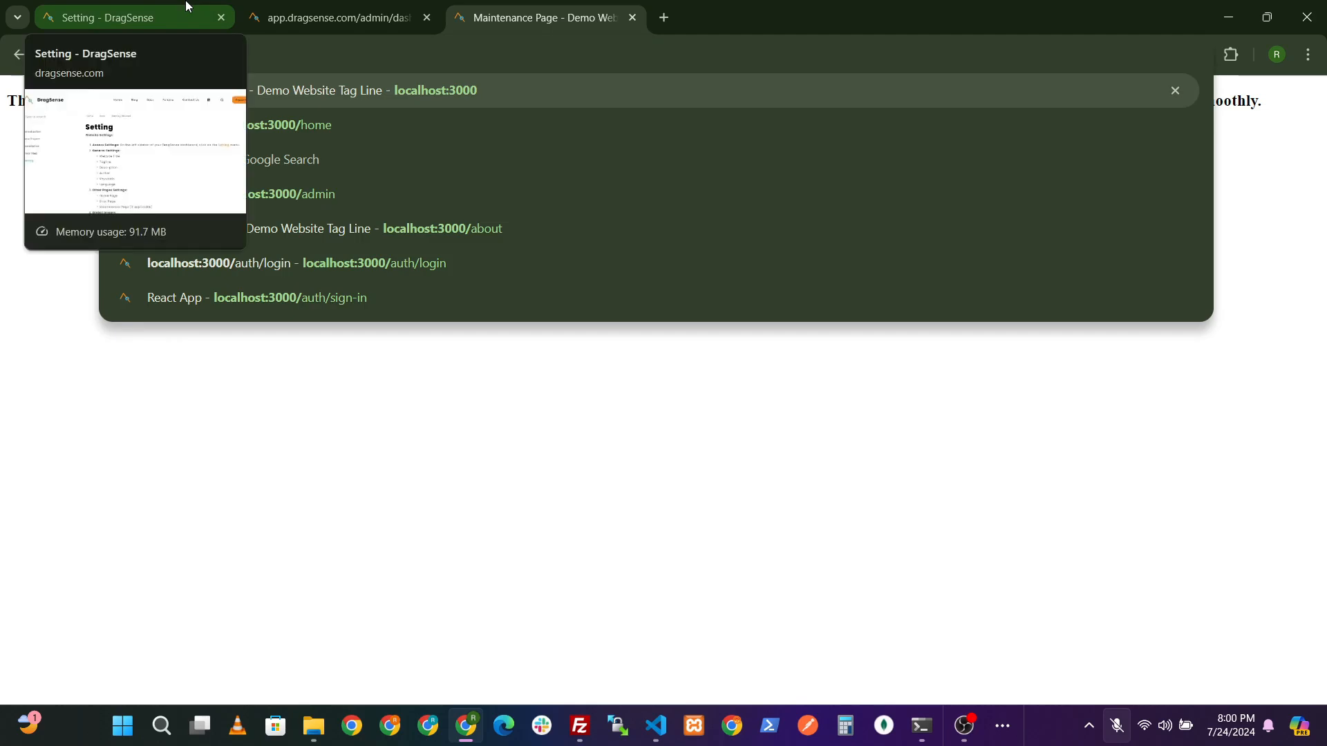
key("Return")
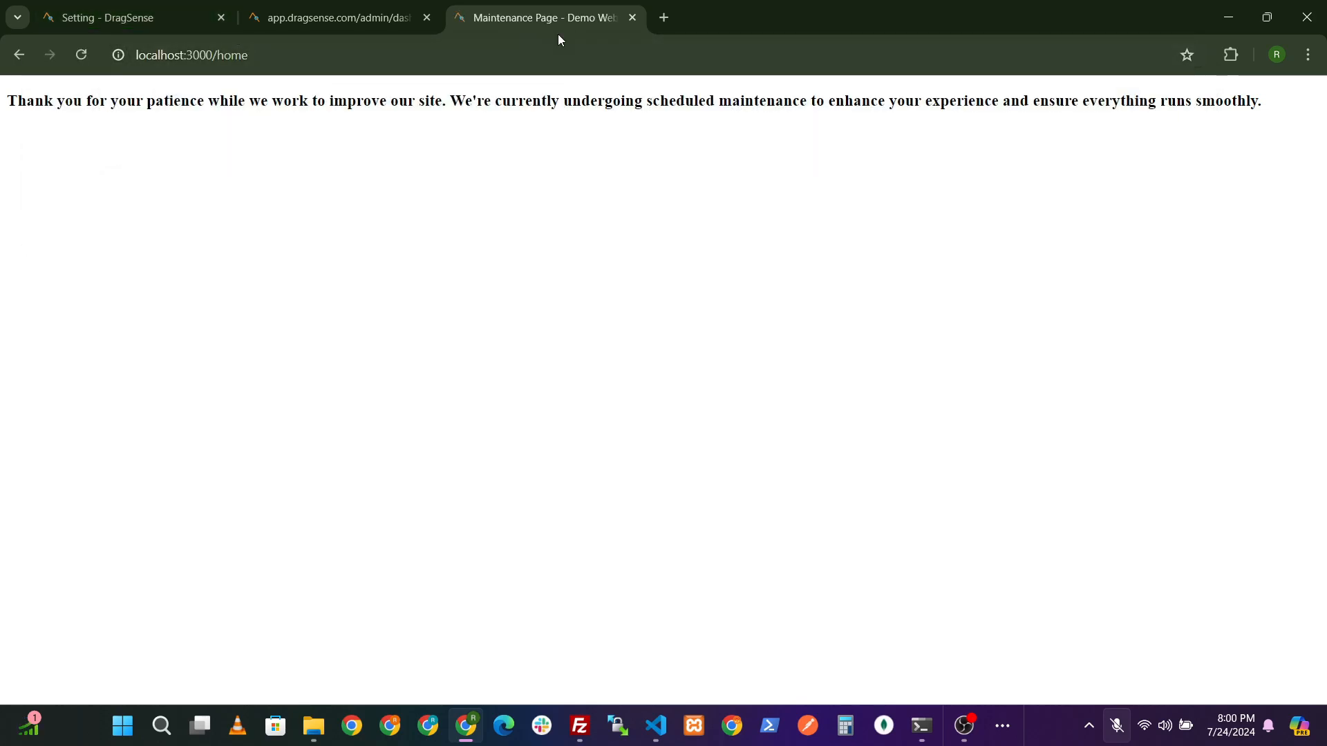
Step: Return to the DragSense settings and set the Favicon image to favicon.ico from the media library
left_click(285, 8)
scroll(919, 450, "down", 1)
left_click(817, 458)
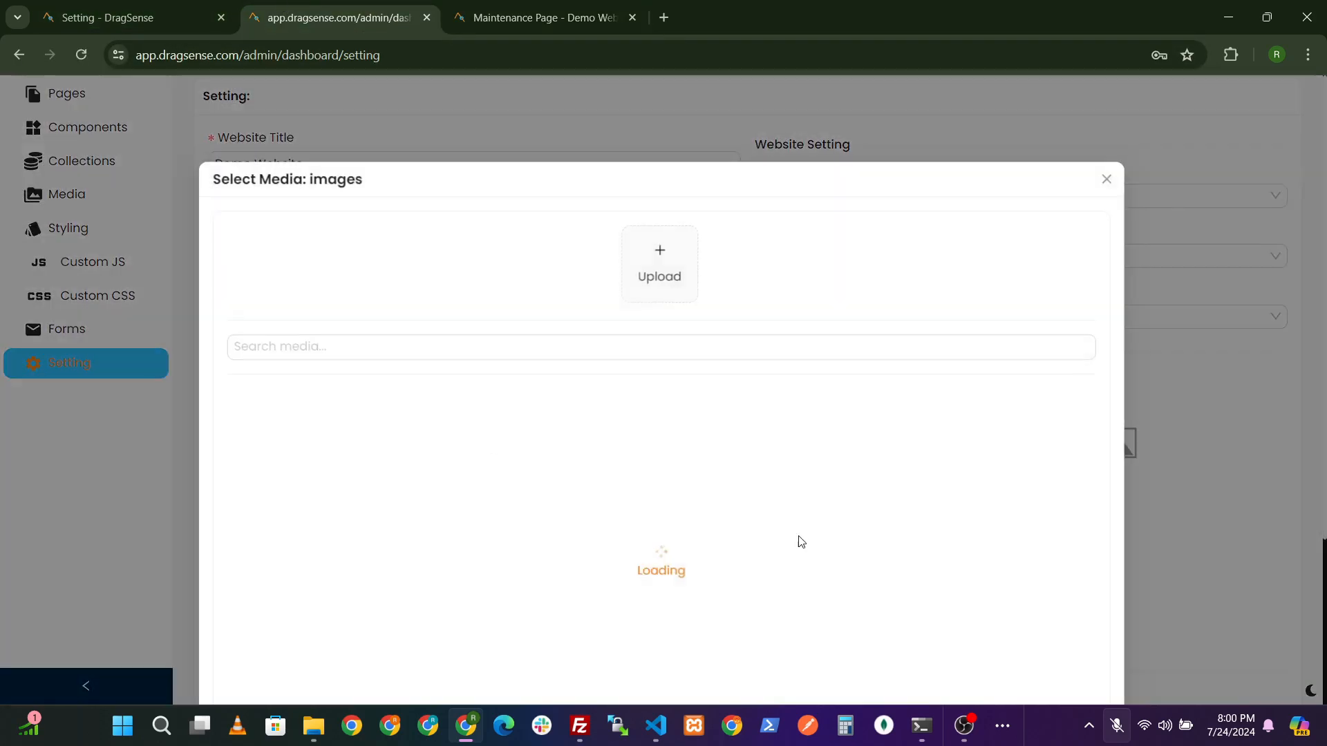
scroll(817, 297, "down", 3)
left_click(414, 374)
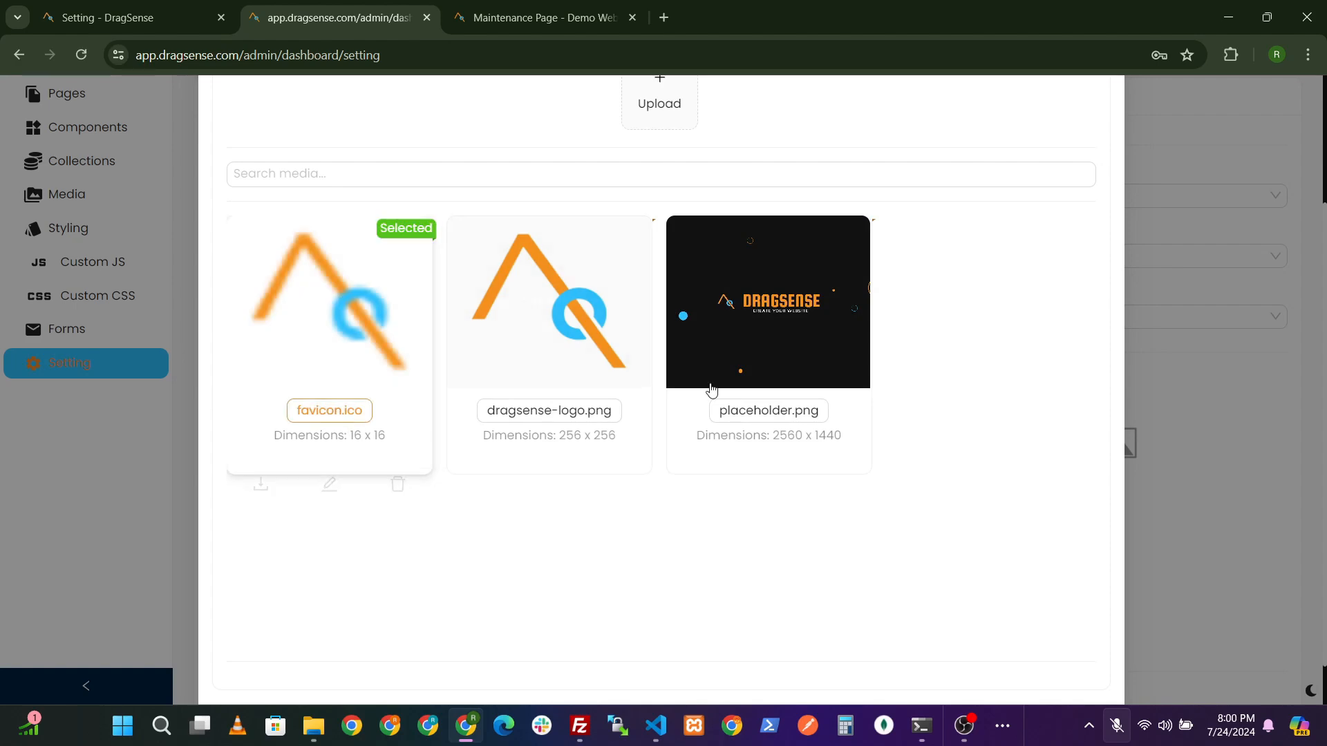
scroll(899, 483, "down", 1)
left_click(1088, 672)
Step: Set the Logo image to dragsense-logo.png from the media library
left_click(973, 444)
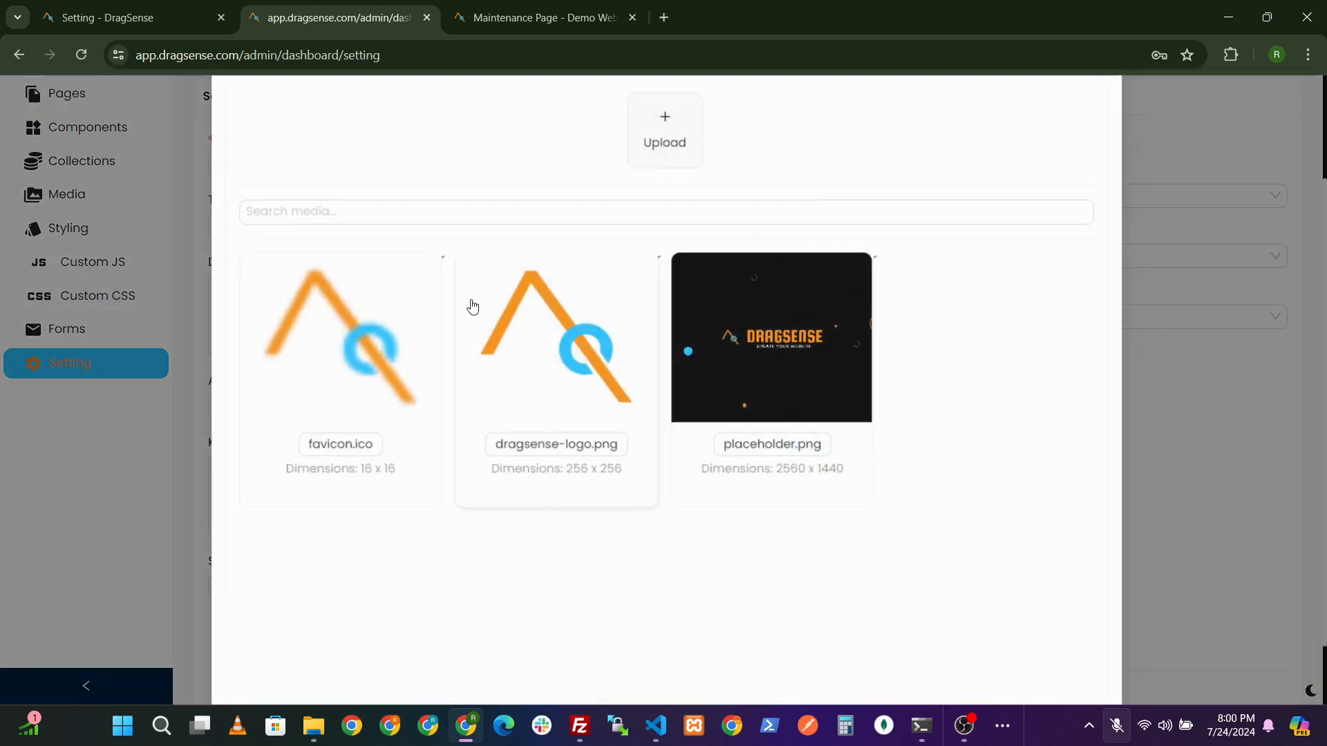
left_click(563, 577)
scroll(1078, 441, "down", 3)
left_click(1087, 671)
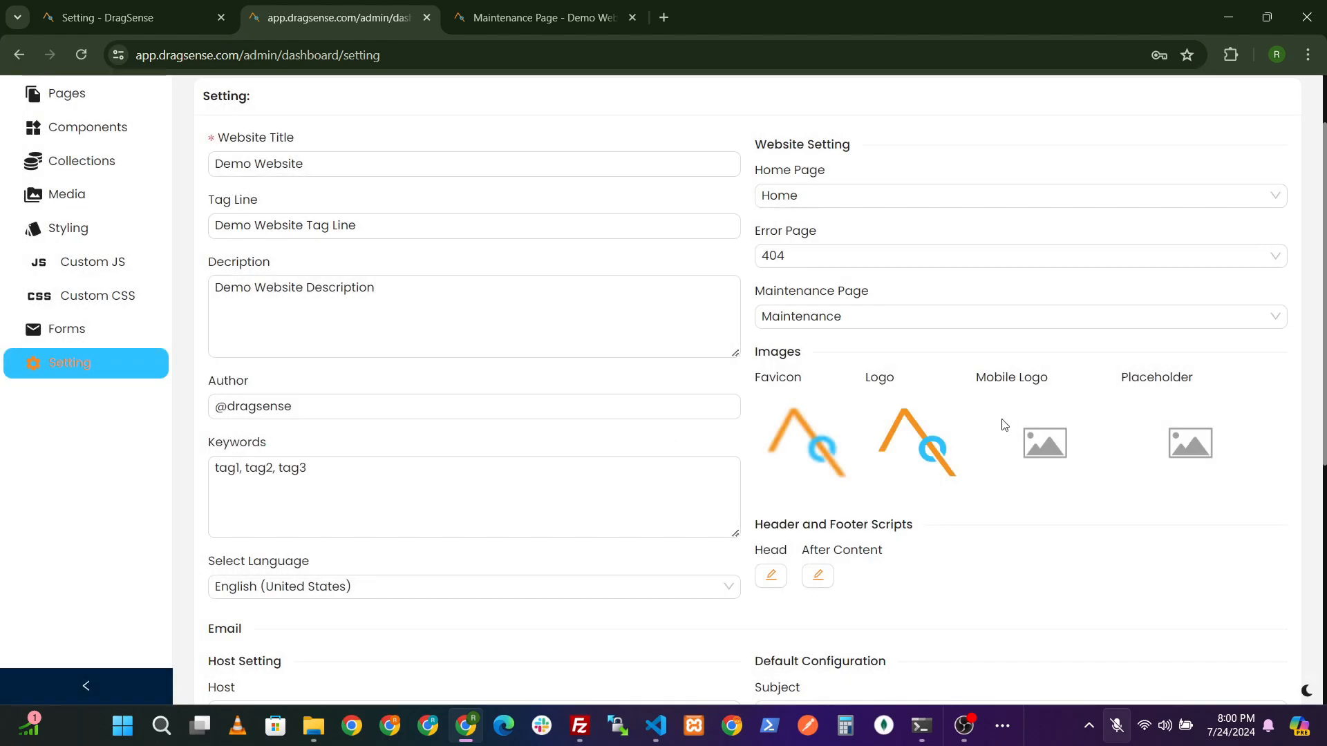
Step: Set the Mobile Logo image to dragsense-logo.png from the media library
left_click(1005, 428)
left_click(563, 584)
scroll(970, 573, "down", 3)
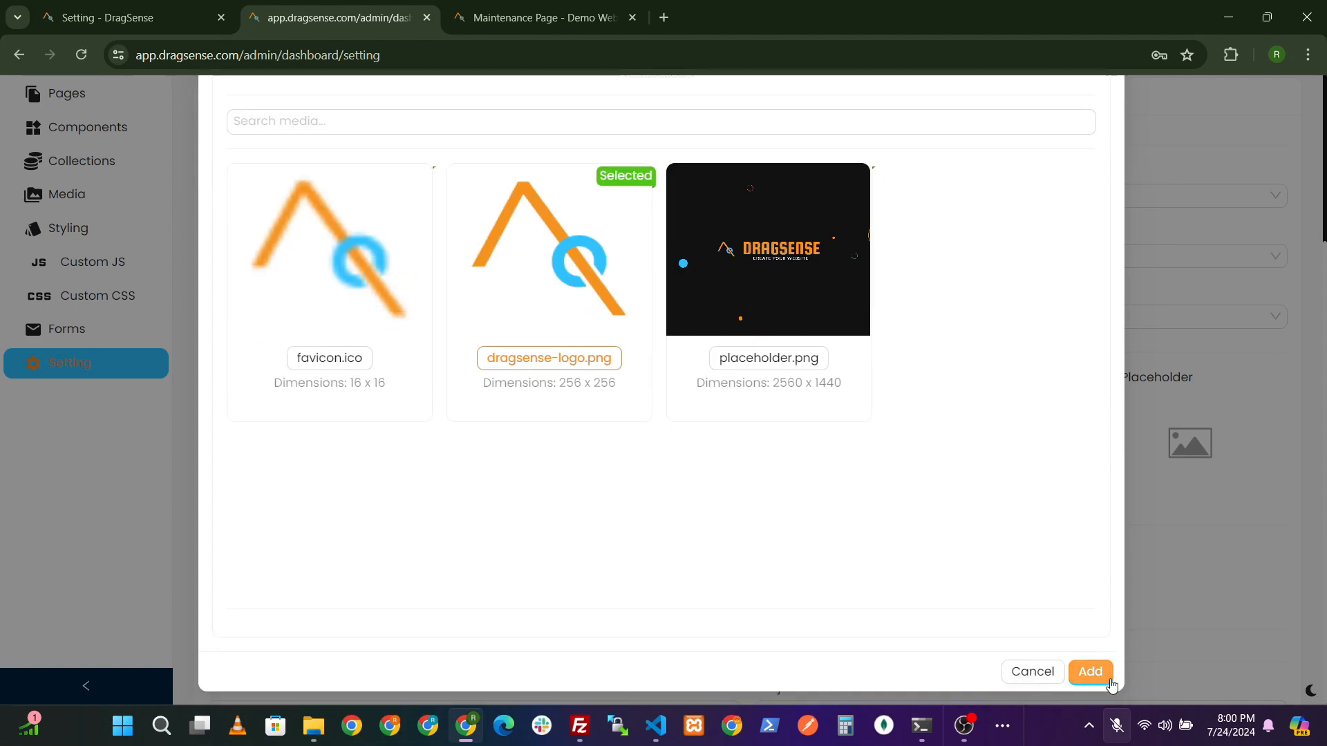
left_click(1099, 672)
Step: Set the Placeholder image to placeholder.png from the media library and save the settings
left_click(1155, 439)
left_click(805, 579)
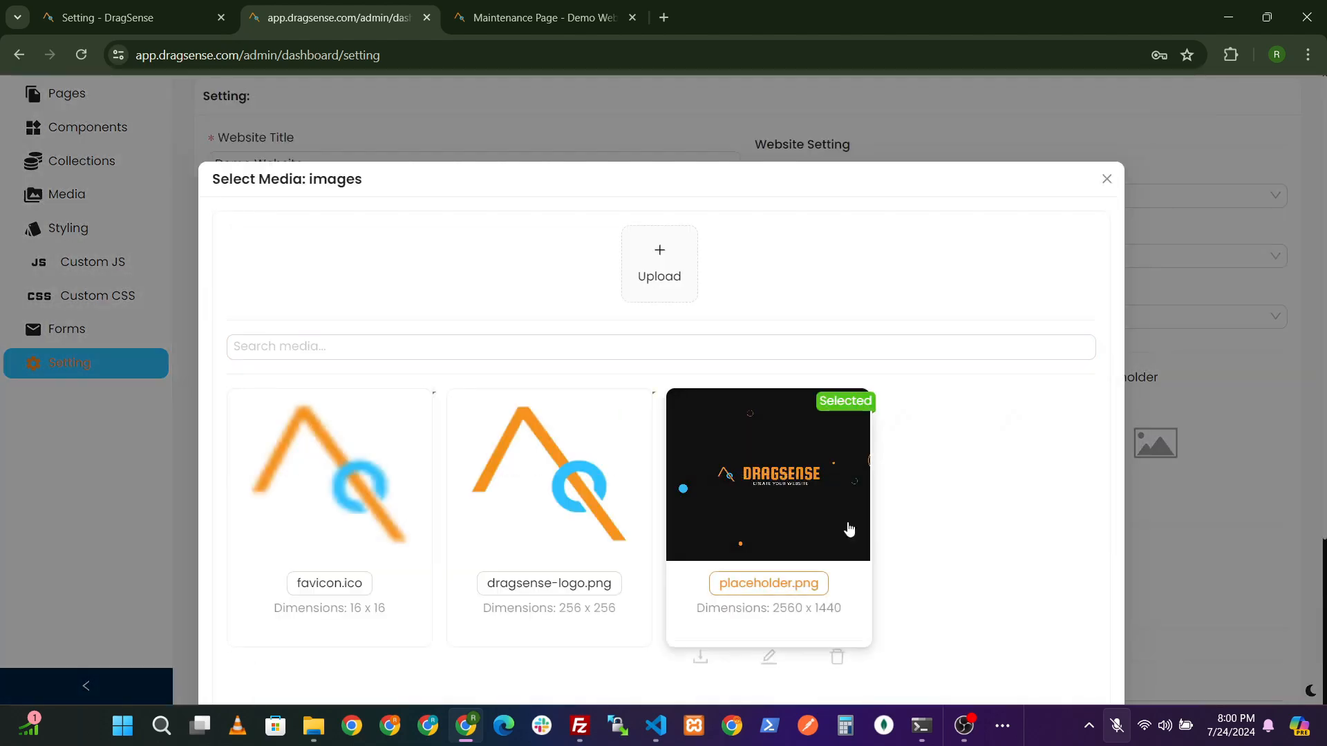
scroll(1071, 650, "down", 3)
left_click(1088, 670)
scroll(1104, 502, "down", 3)
scroll(1103, 503, "down", 4)
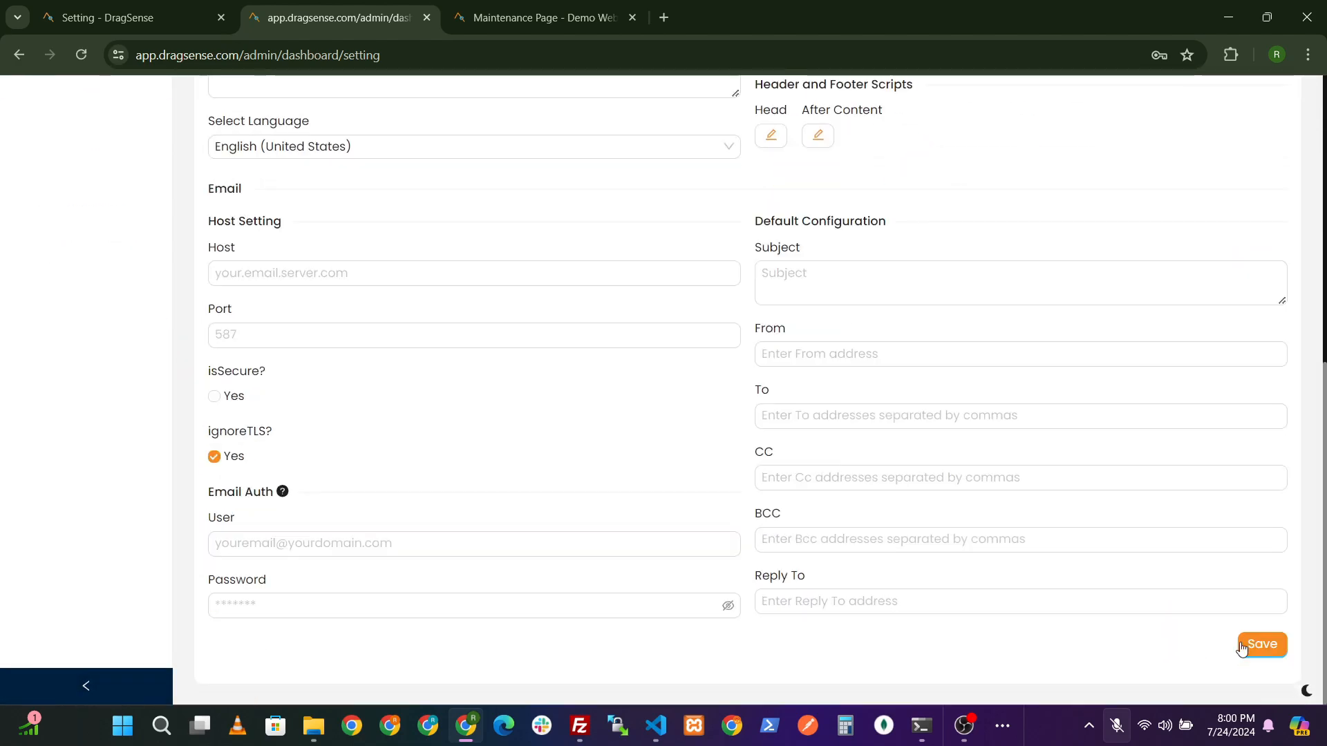
left_click(1261, 646)
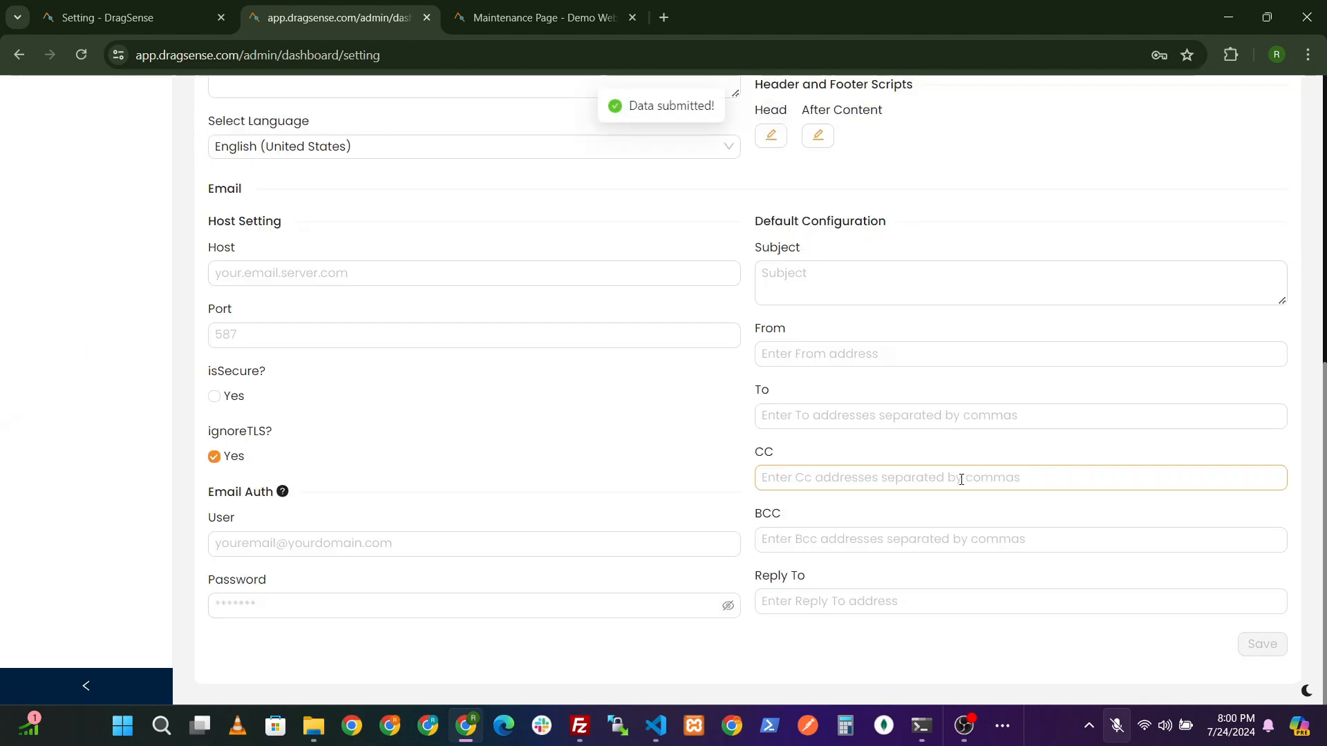
Step: Remove "home" from the local site's address and load the root page
left_click(539, 17)
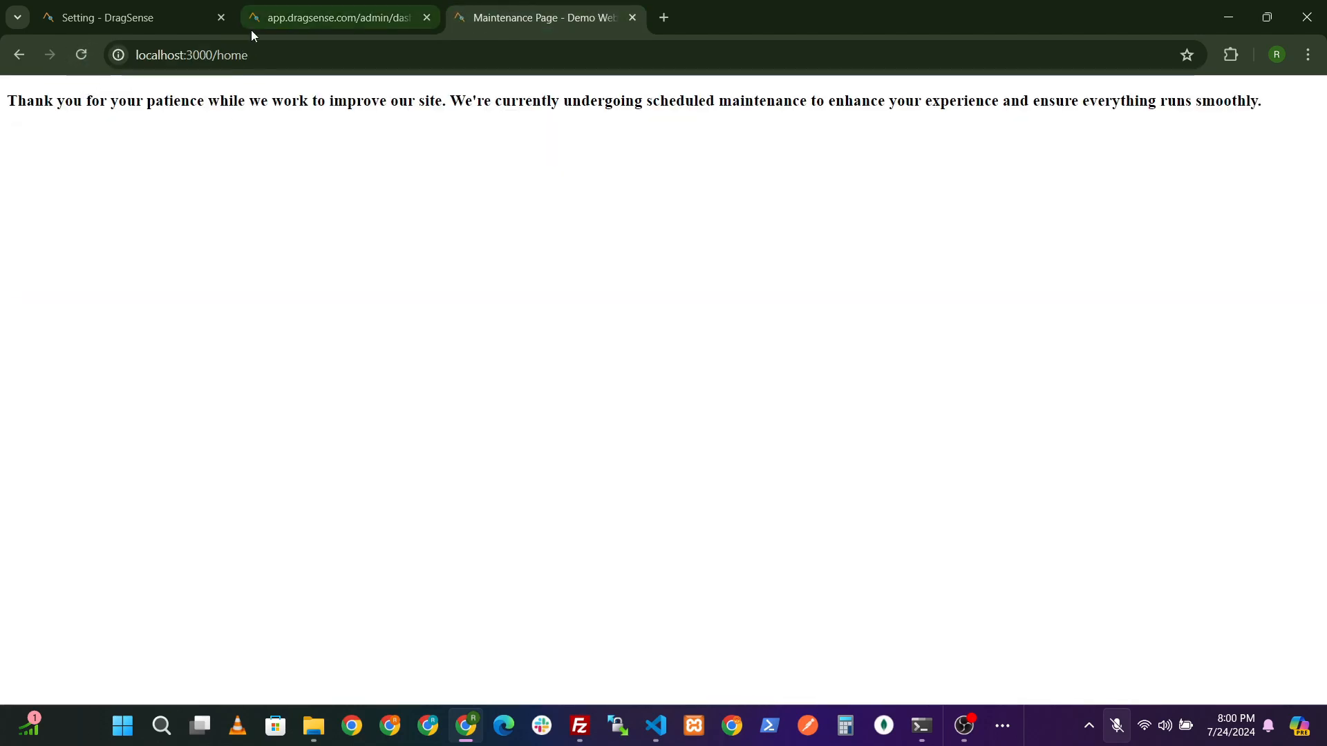
double_click(233, 55)
key("BackSpace")
key("Return")
Step: In the DragSense settings, set the Maintenance Page to None and save
left_click(338, 17)
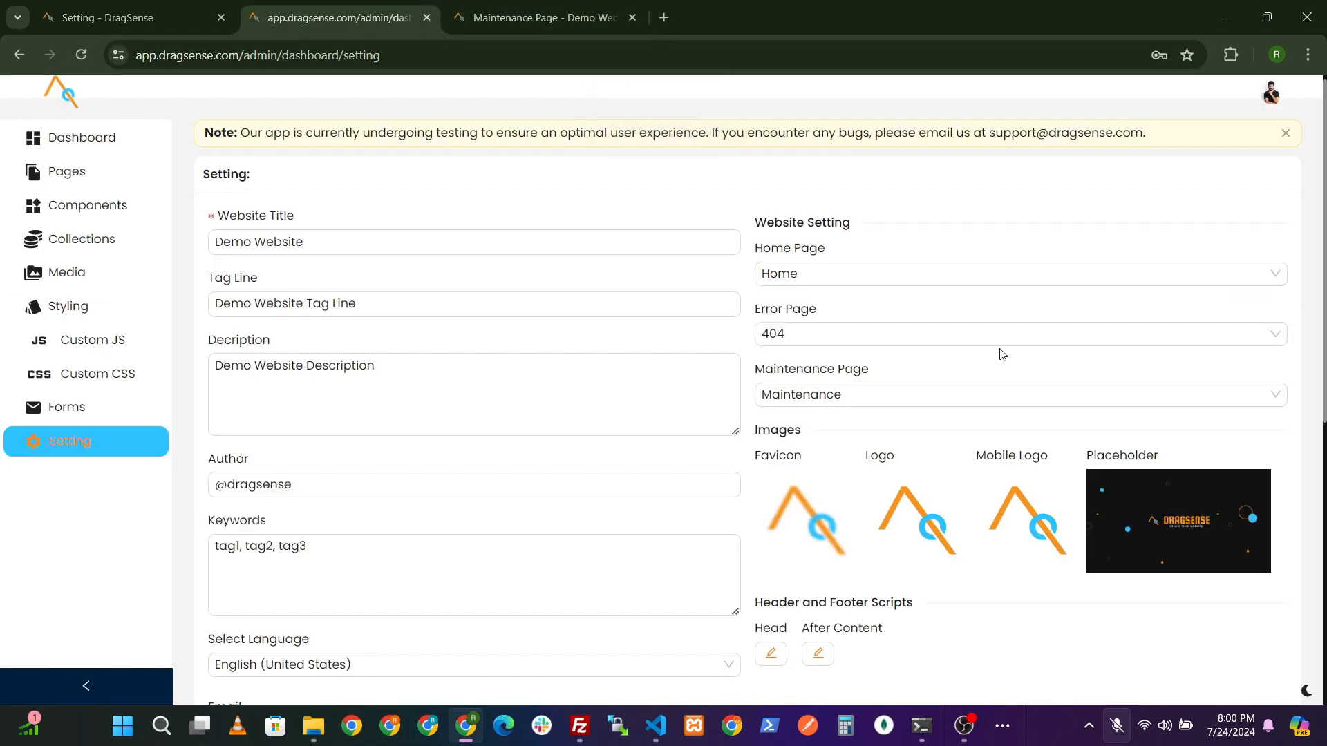
left_click(1021, 391)
left_click(788, 423)
scroll(1173, 577, "down", 5)
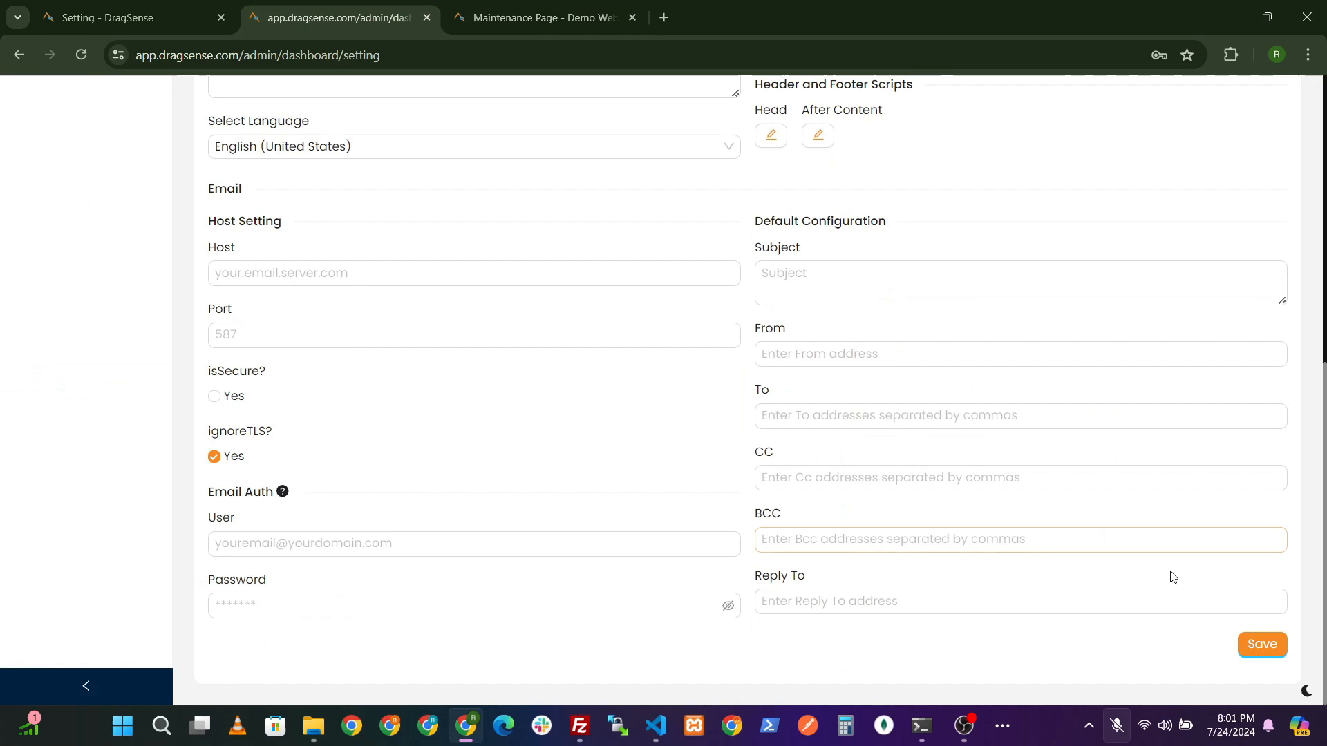
left_click(1283, 651)
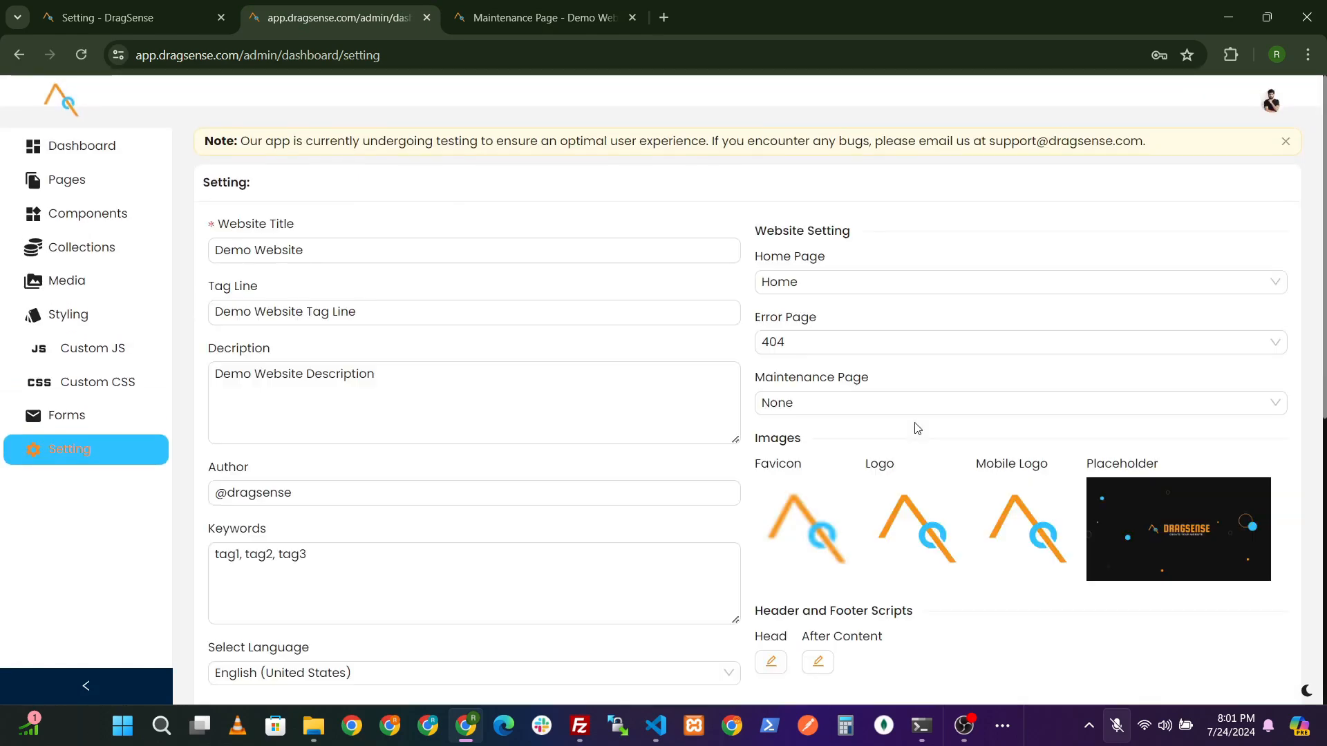
Step: Reload the local site's root page and check the logo, mobile logo and placeholder images on it
left_click(542, 17)
left_click(81, 54)
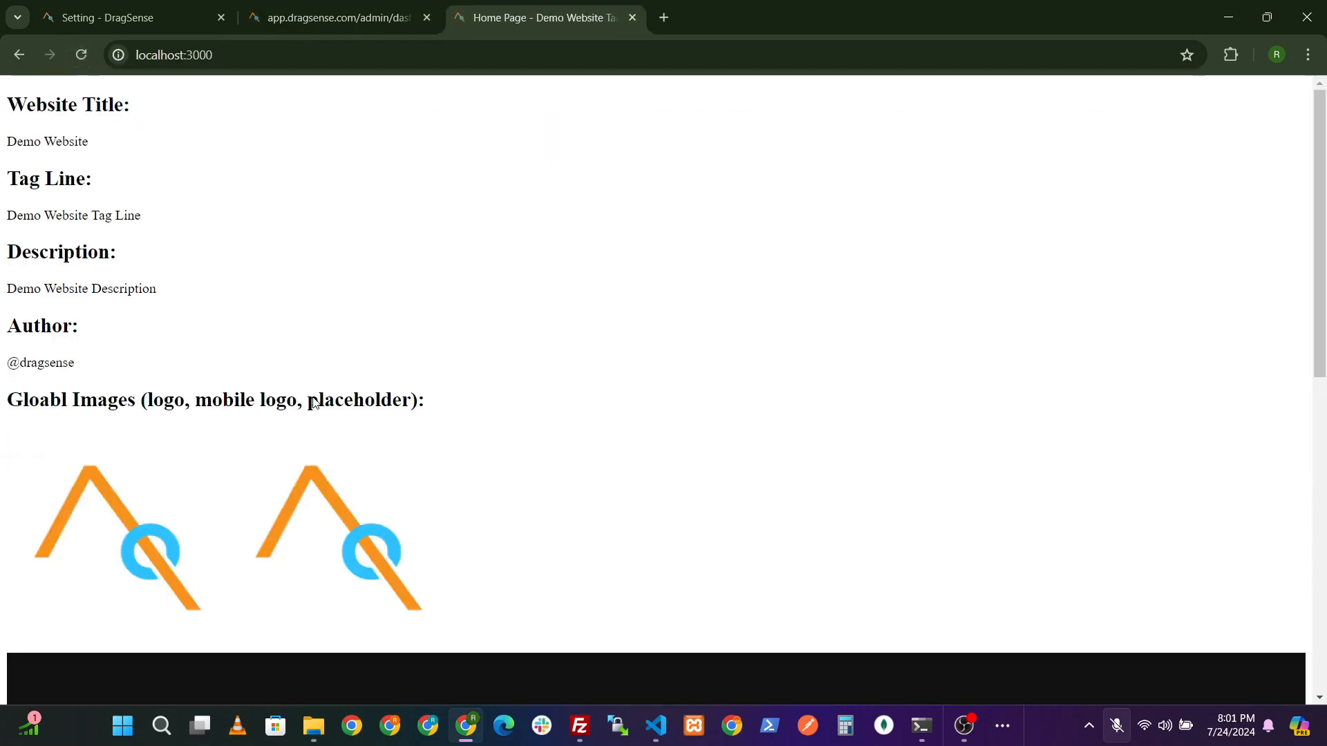
scroll(474, 474, "down", 5)
scroll(720, 479, "up", 5)
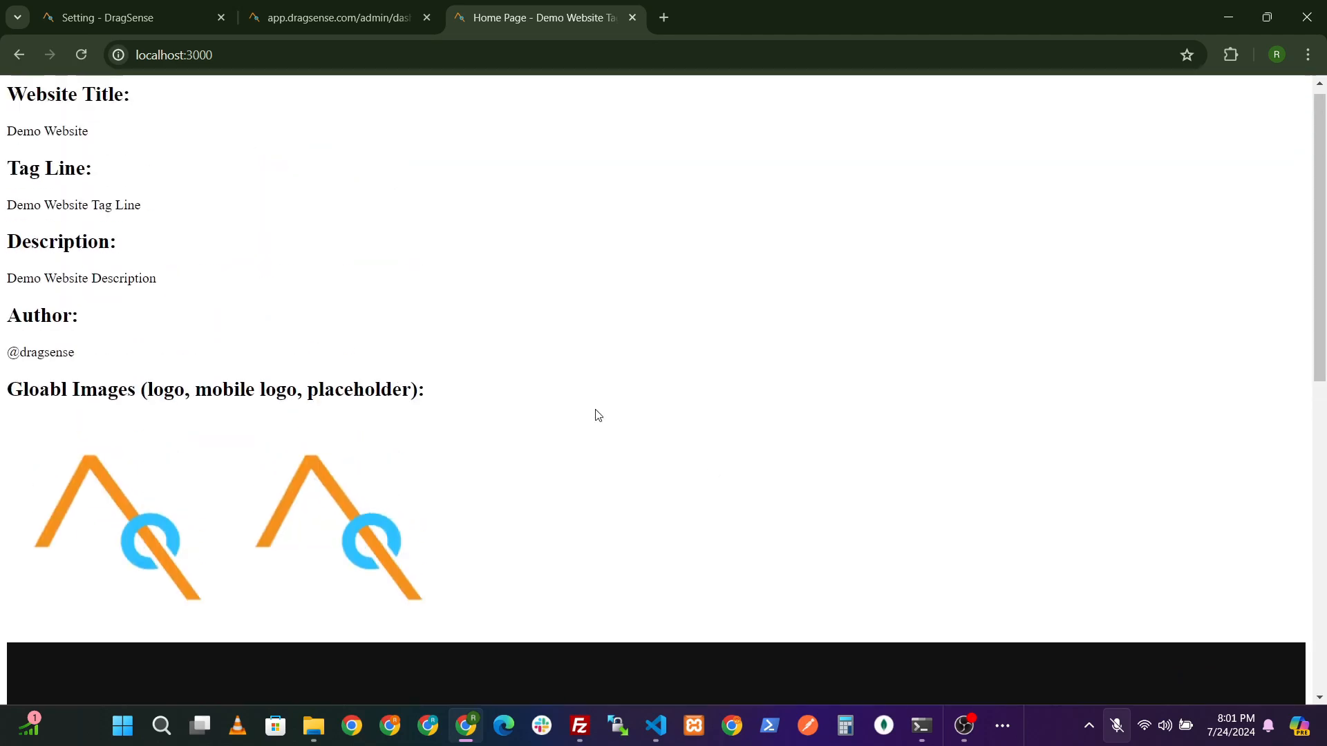
Step: Open the Home page in the DragSense editor and inspect the dynamic value of the website title text
key("ctrl+shift+Tab")
left_click(67, 180)
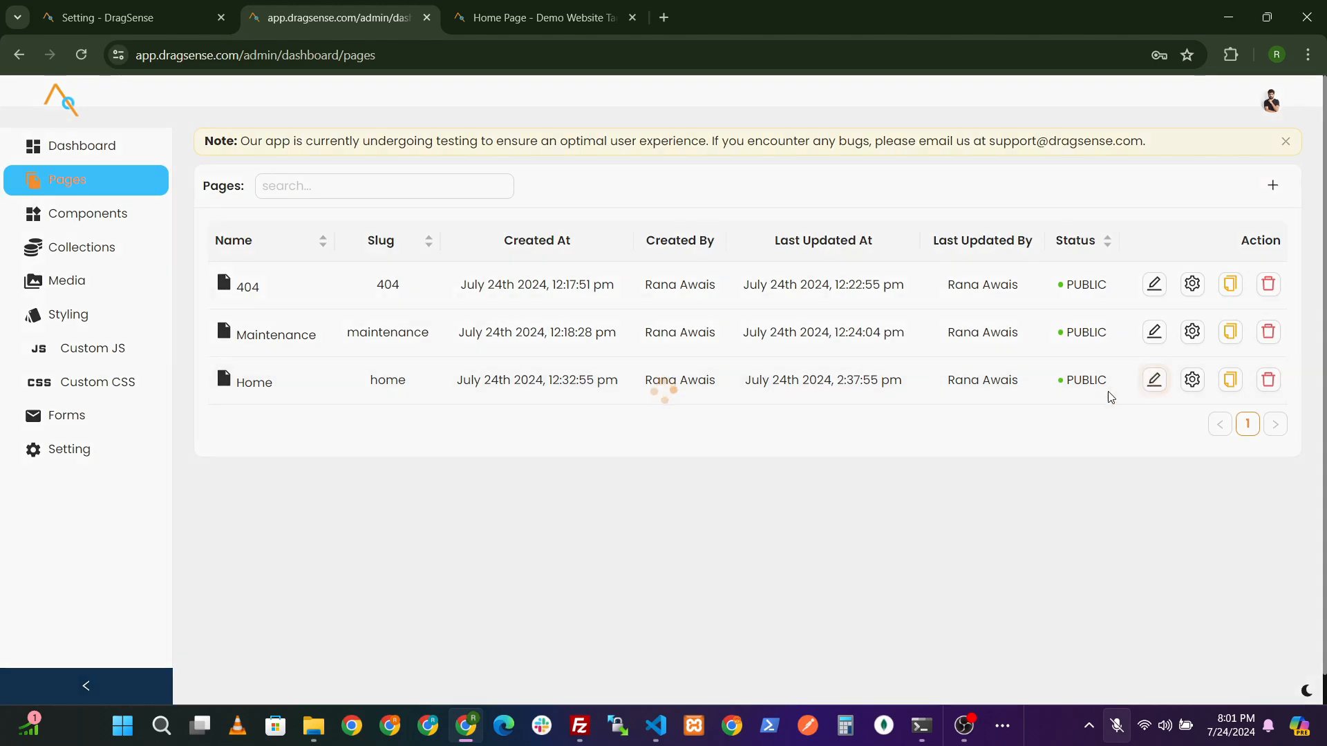
left_click(1153, 380)
left_click(801, 211)
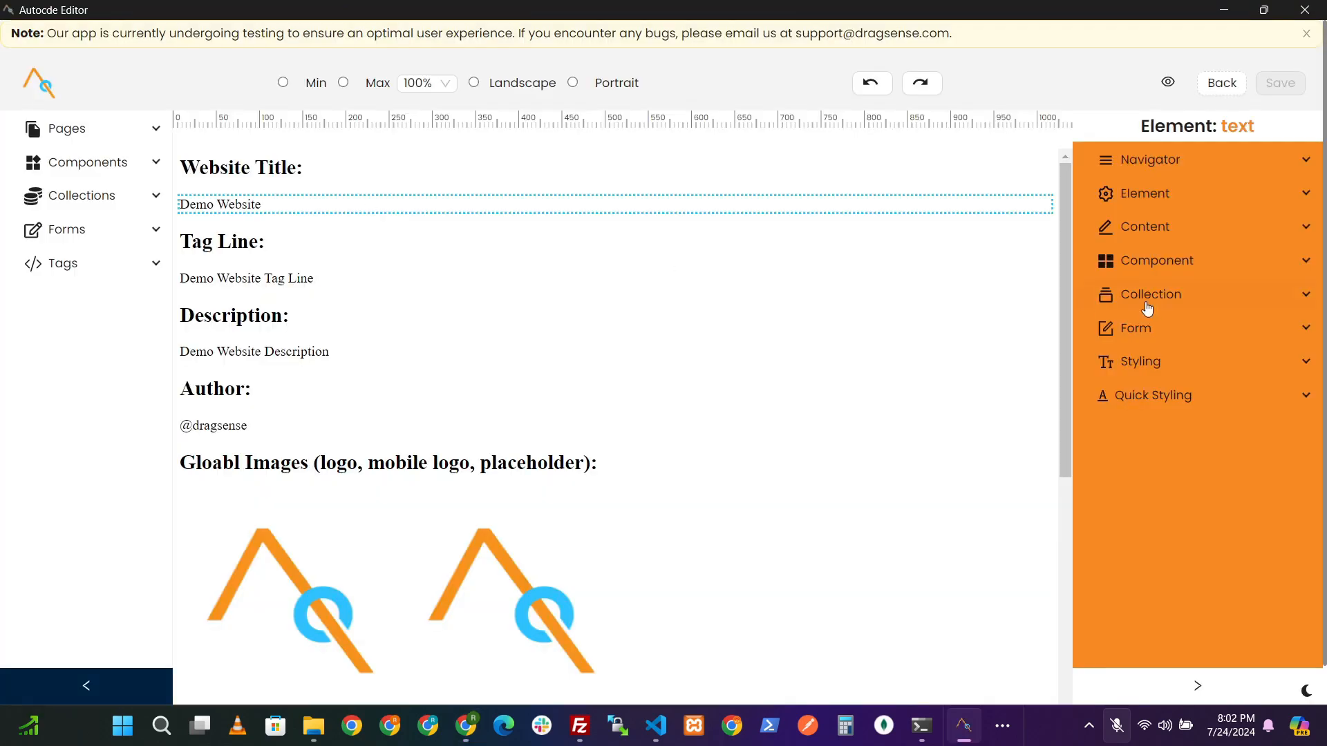
left_click(1232, 233)
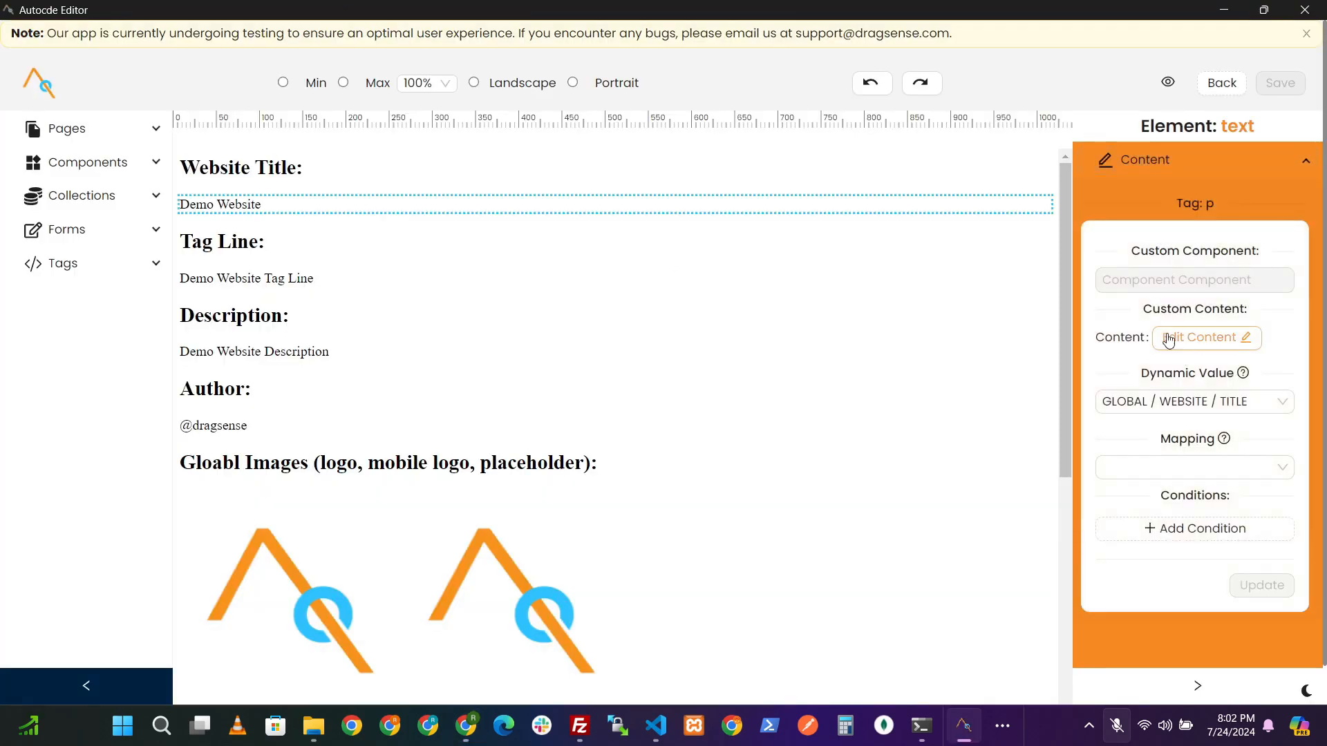
left_click(1205, 401)
Step: Inspect the dynamic values assigned to the tag line, description and author texts
left_click(223, 277)
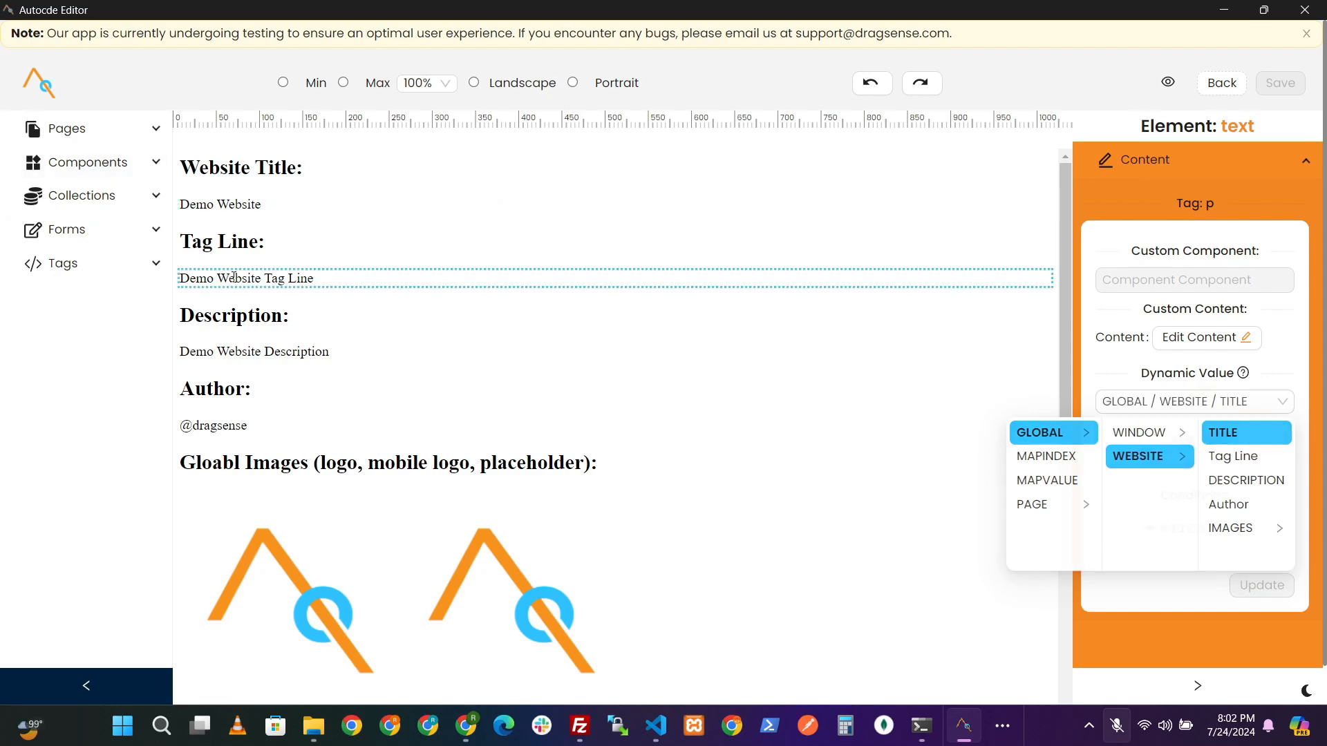
left_click(1281, 401)
left_click(212, 357)
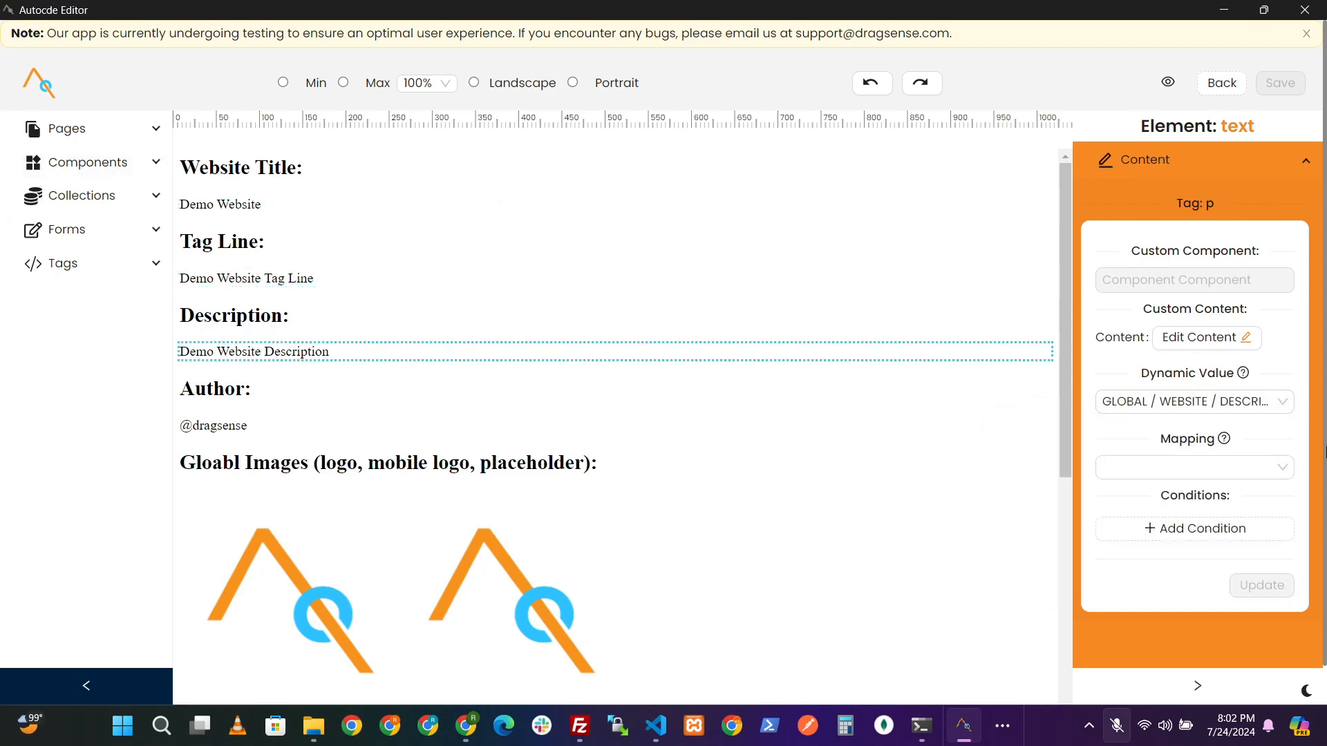
left_click(1168, 401)
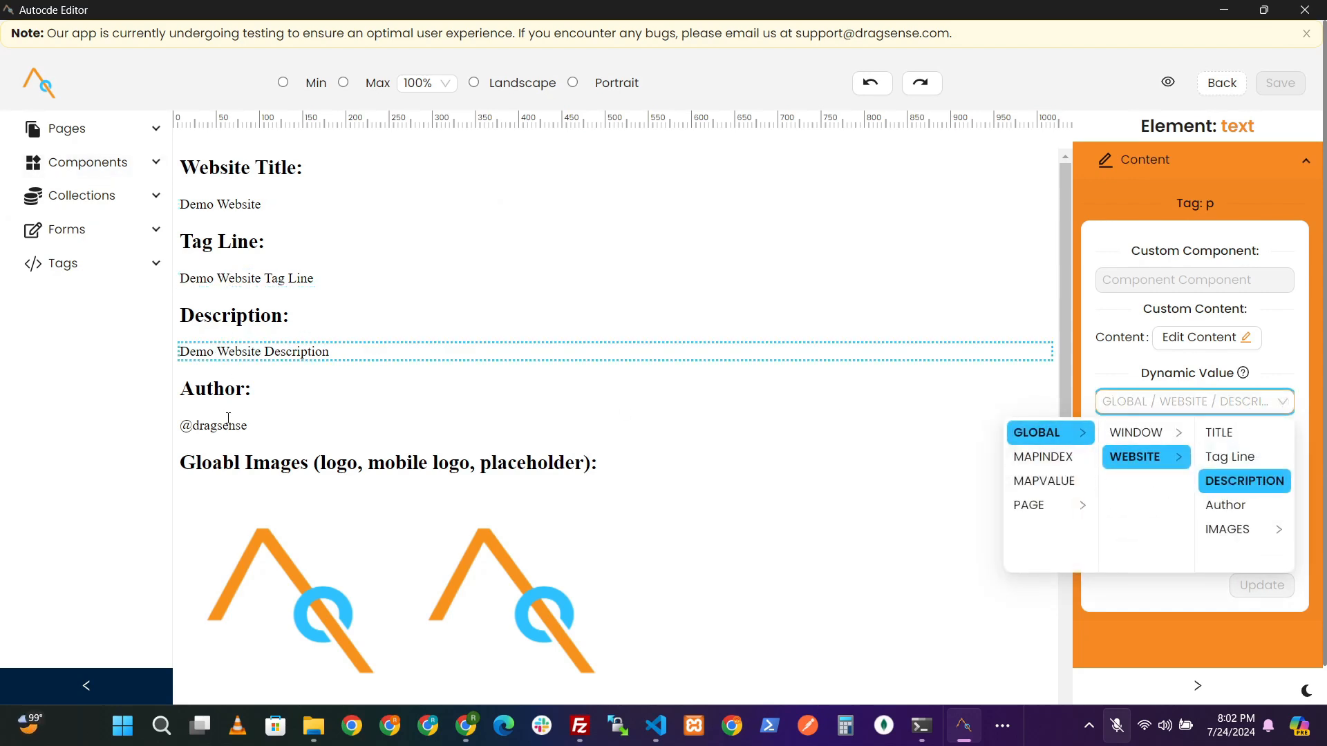
left_click(228, 418)
left_click(1106, 403)
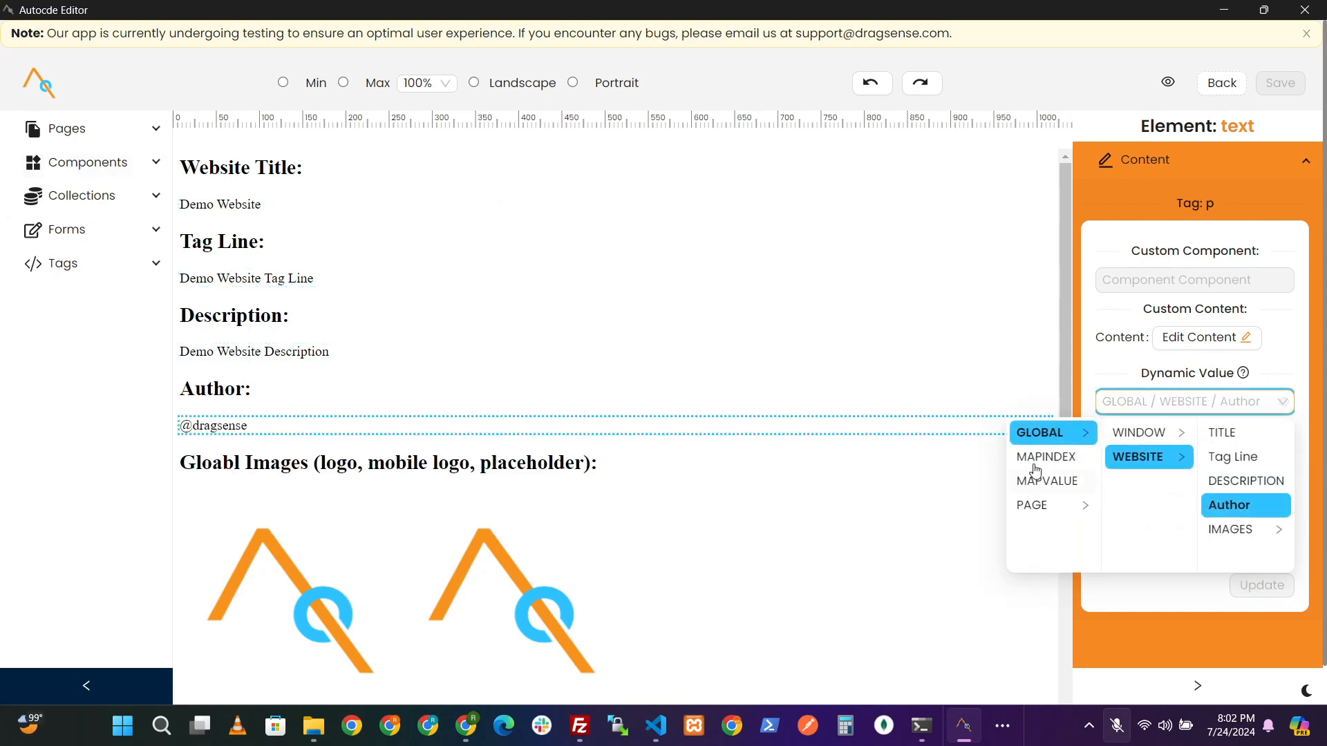
Step: Inspect the dynamic values assigned to the logo, mobile logo and placeholder images
left_click(276, 498)
left_click(1140, 481)
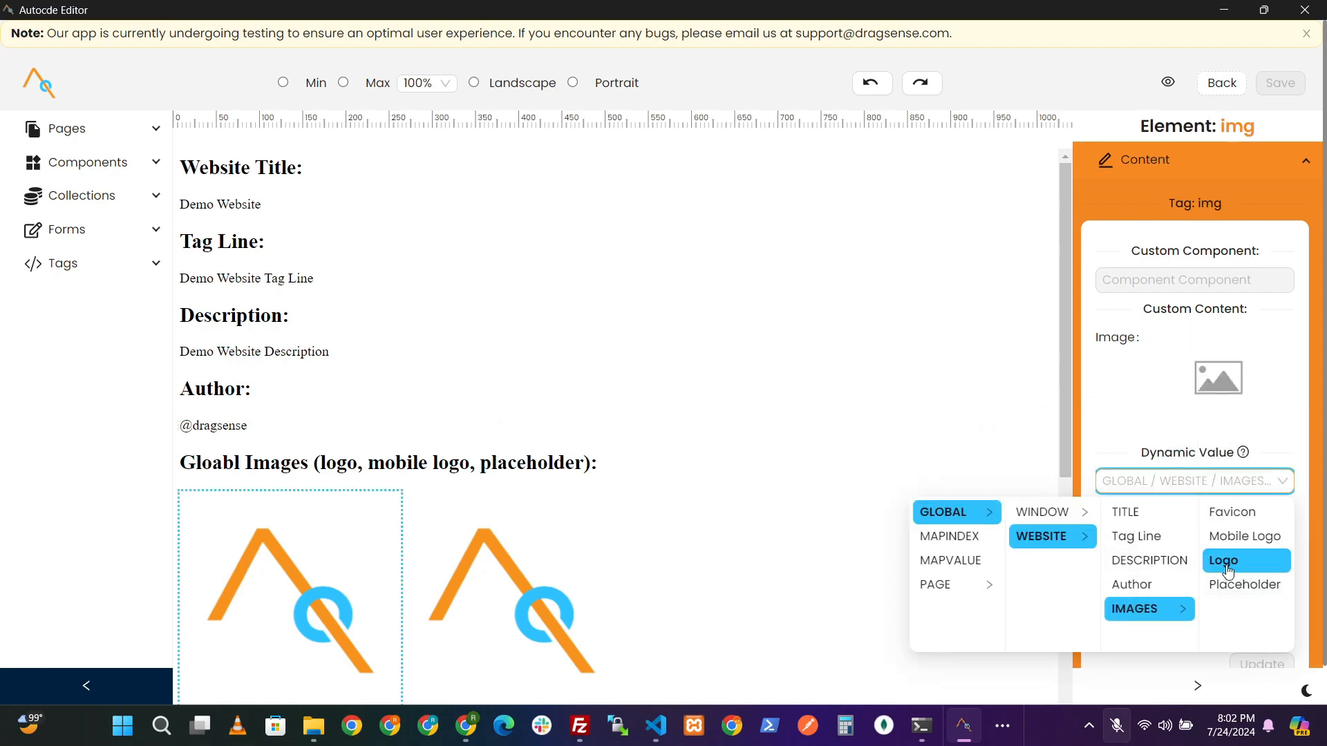
scroll(595, 367, "down", 4)
left_click(595, 367)
left_click(1184, 481)
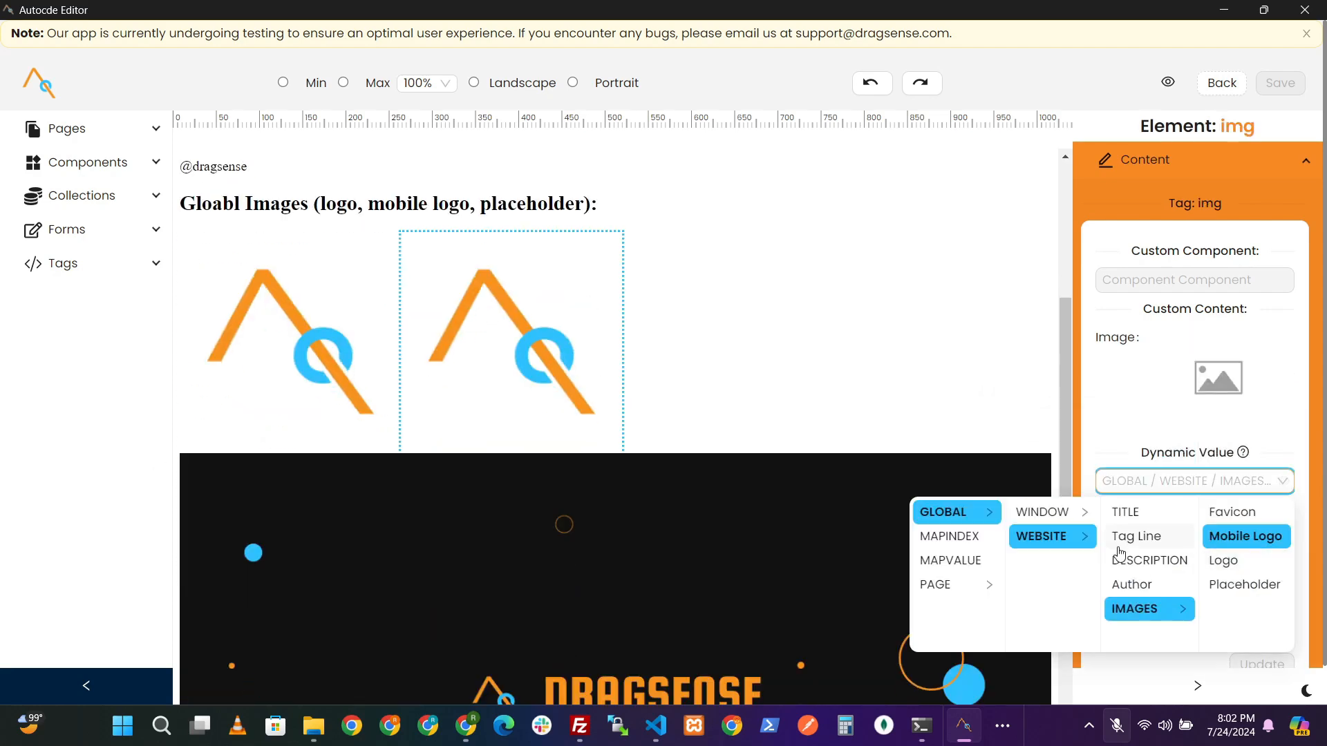
left_click(1244, 536)
left_click(1224, 489)
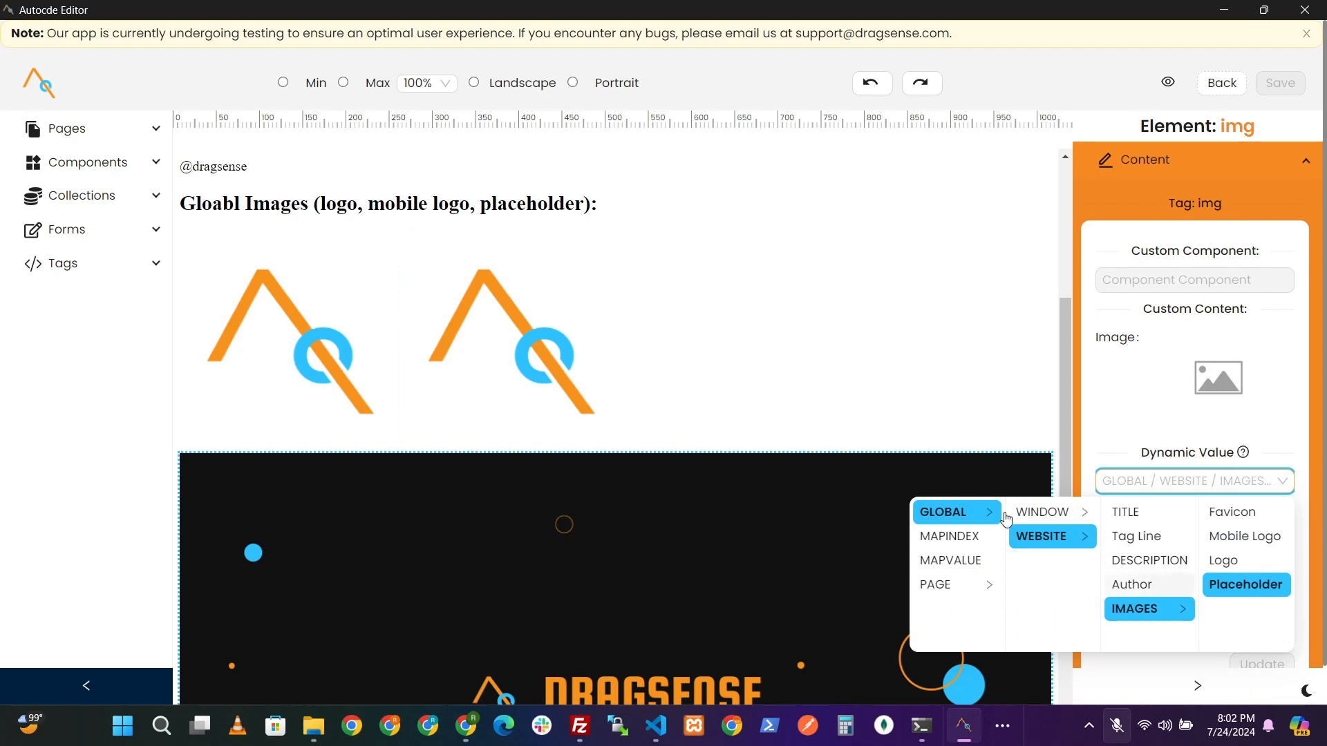
left_click(879, 411)
scroll(876, 413, "down", 1)
Step: Switch back to Chrome, return to the DragSense website settings and open the Head script for editing
left_click(473, 715)
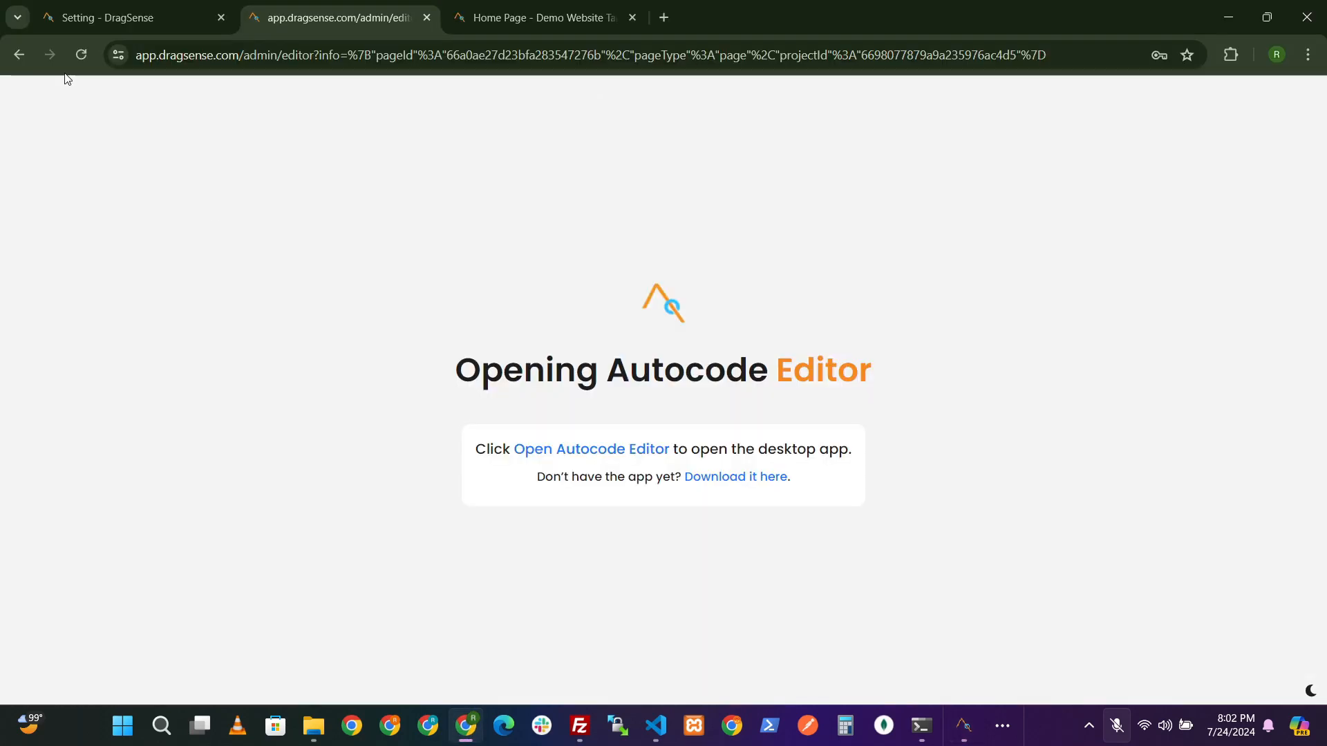
left_click(591, 27)
left_click(326, 14)
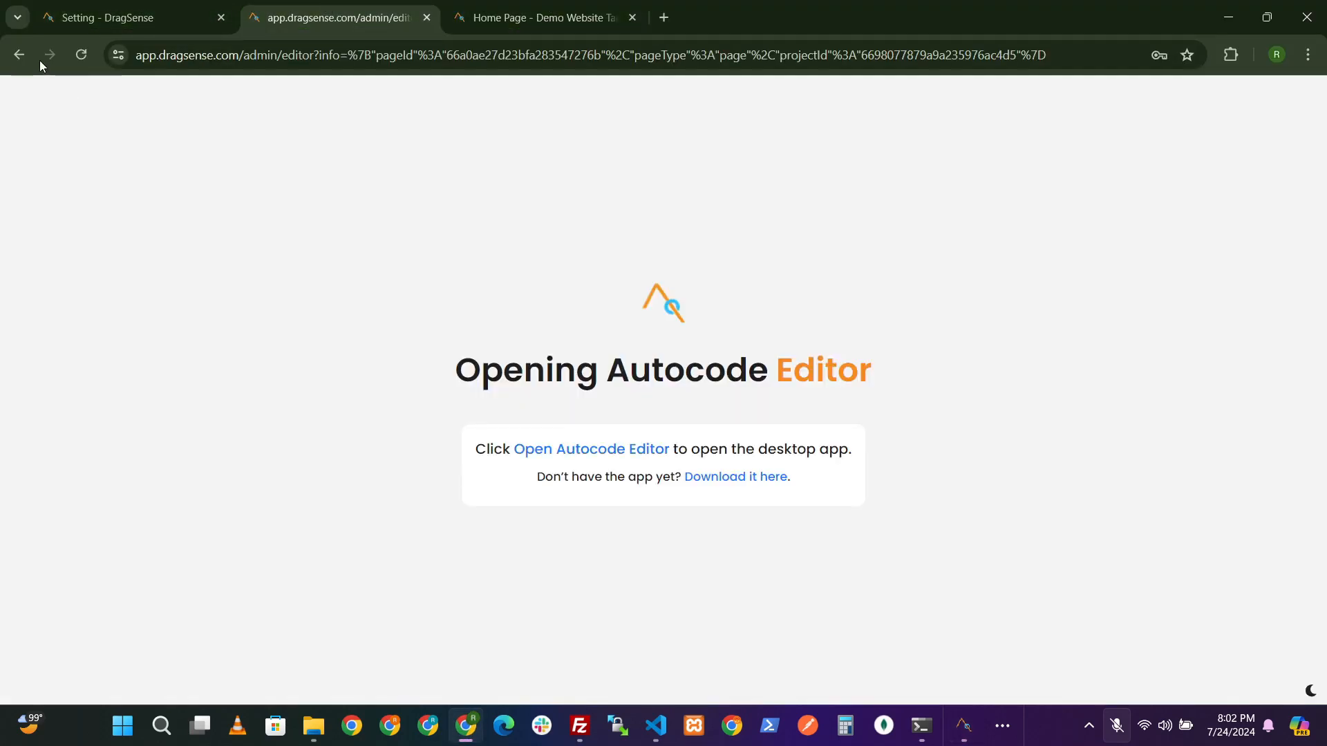
left_click(21, 56)
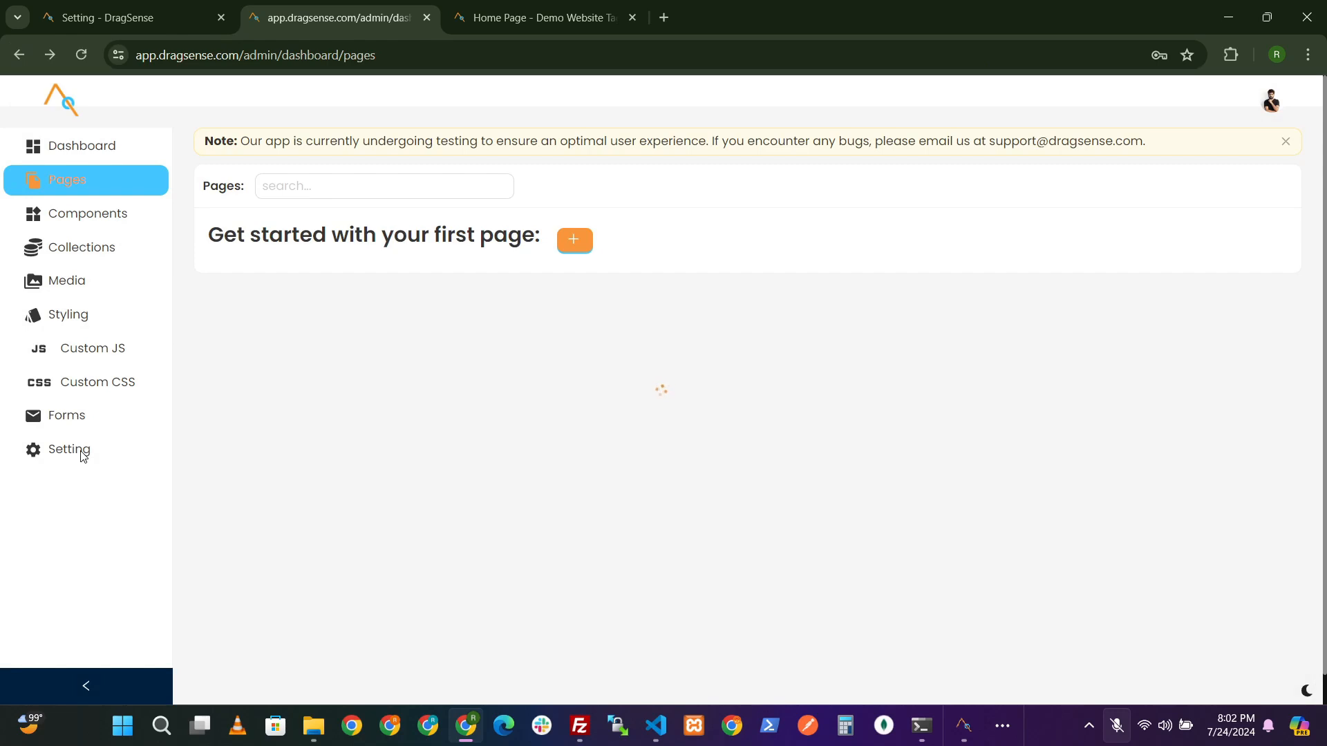
left_click(82, 454)
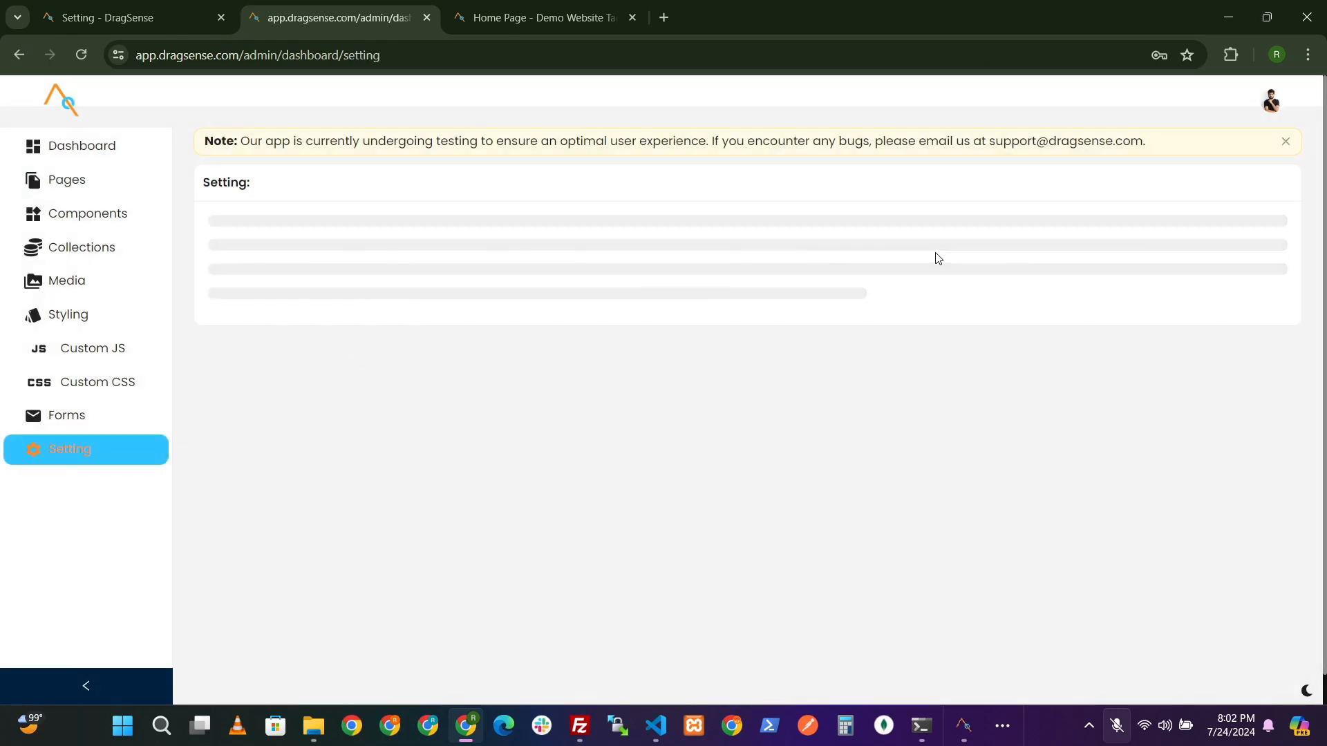
scroll(843, 515, "down", 3)
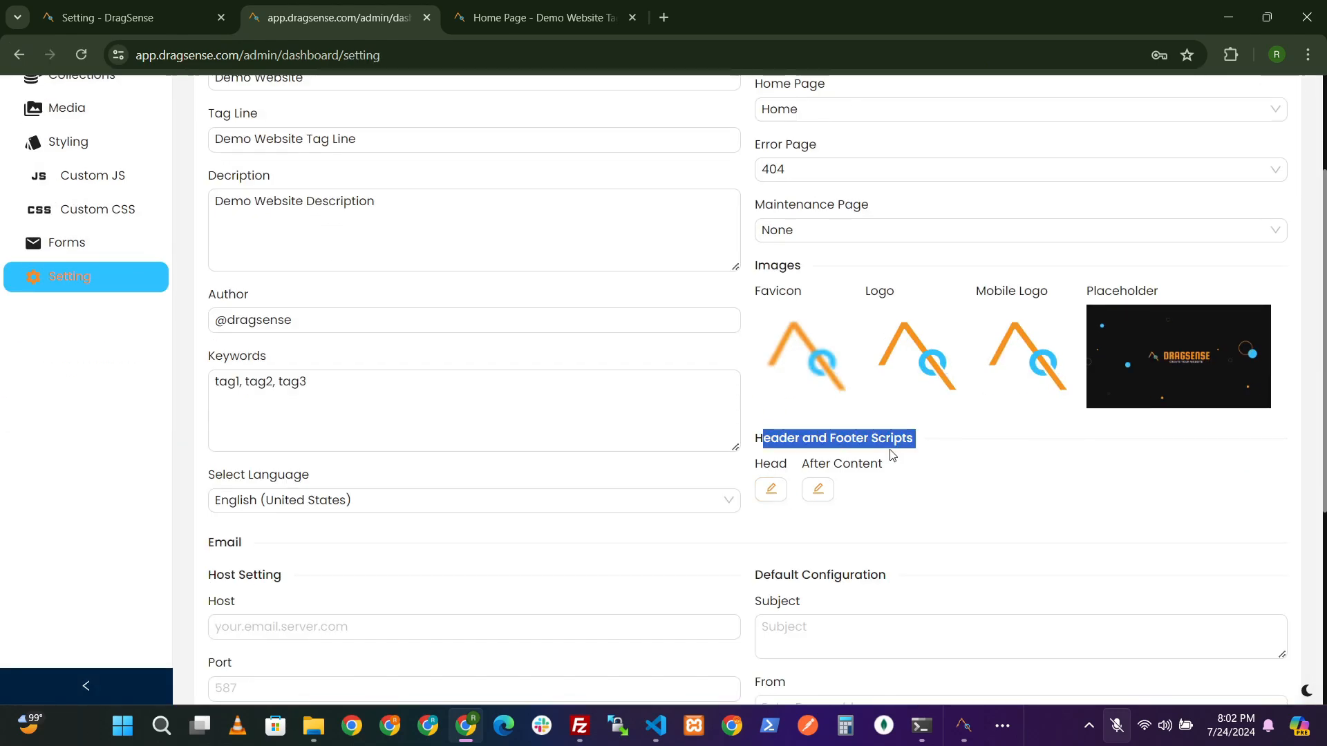
left_click(772, 492)
Step: Search Google for "bootstrap 5" in a new browser tab
left_click(664, 17)
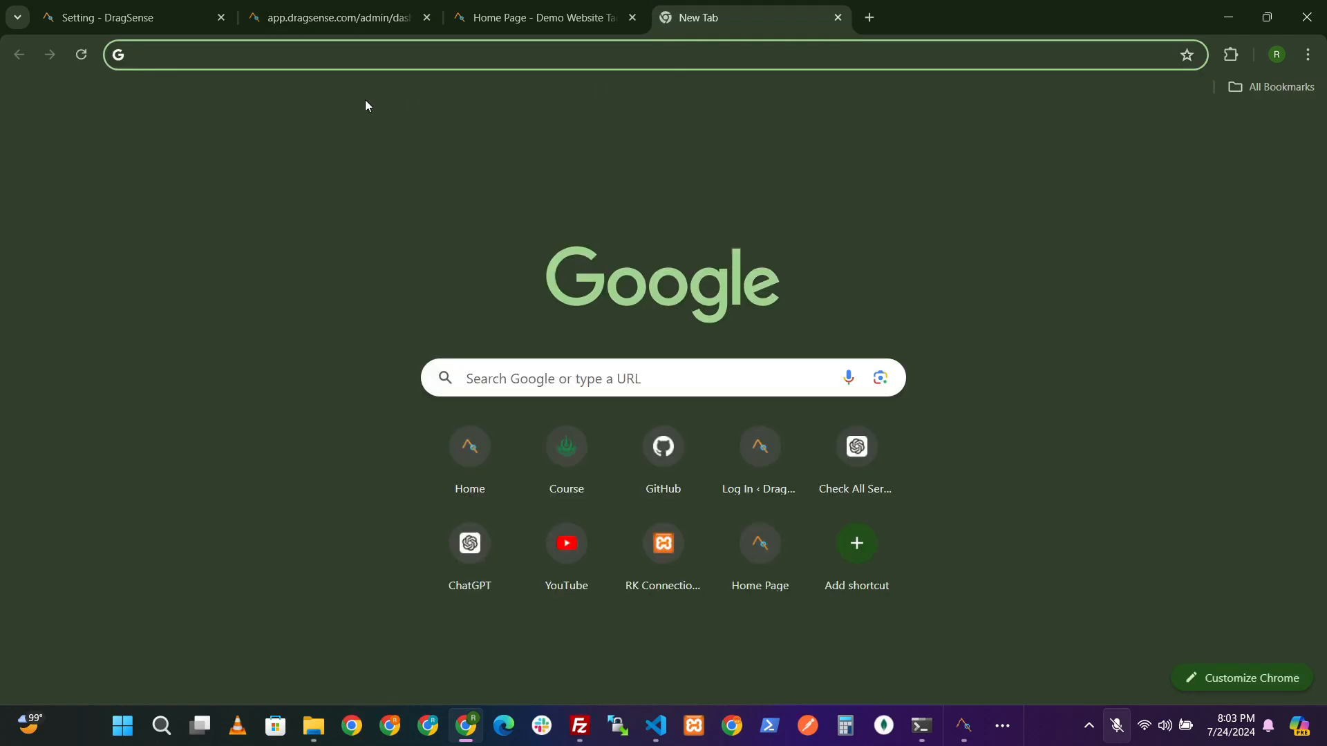
type("boot")
left_click(365, 100)
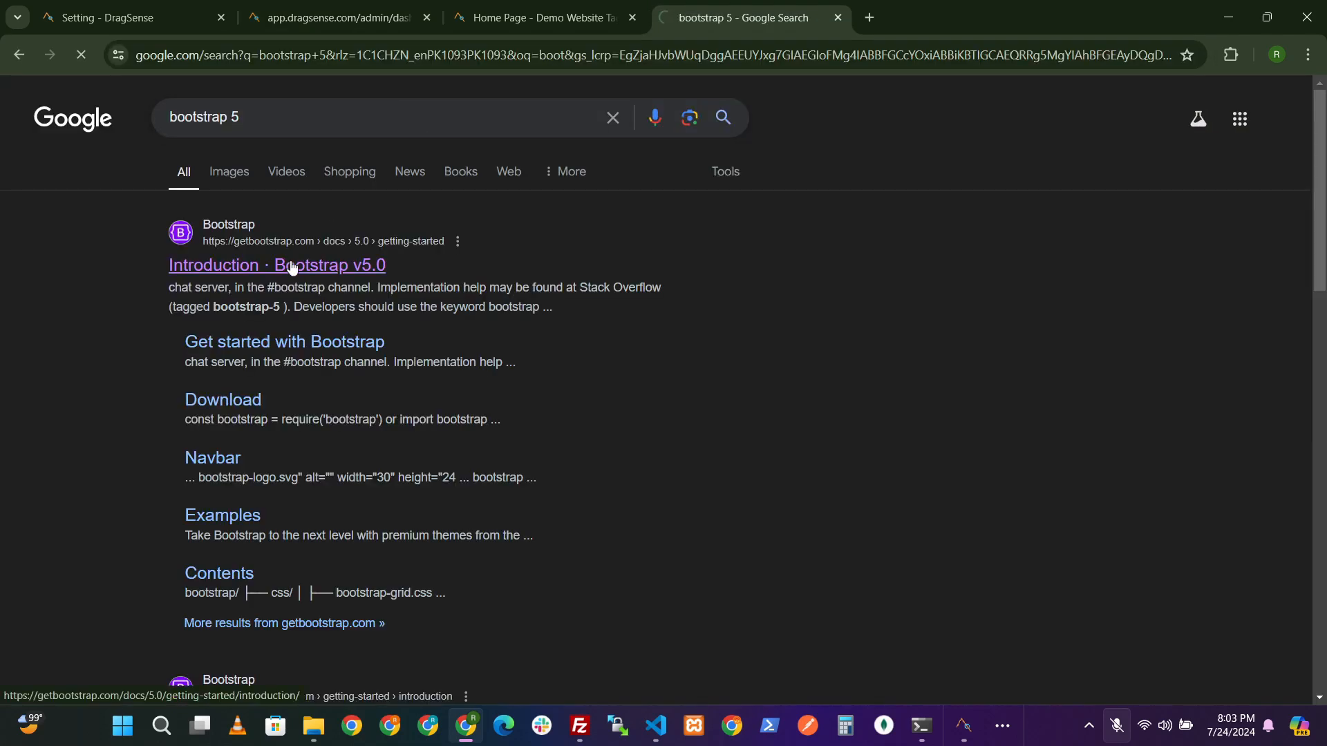
Step: Copy the stylesheet link from the Bootstrap v5.0 Introduction page, paste it into the website's Head script and save the script
left_click(290, 264)
scroll(522, 248, "down", 1)
left_click(988, 499)
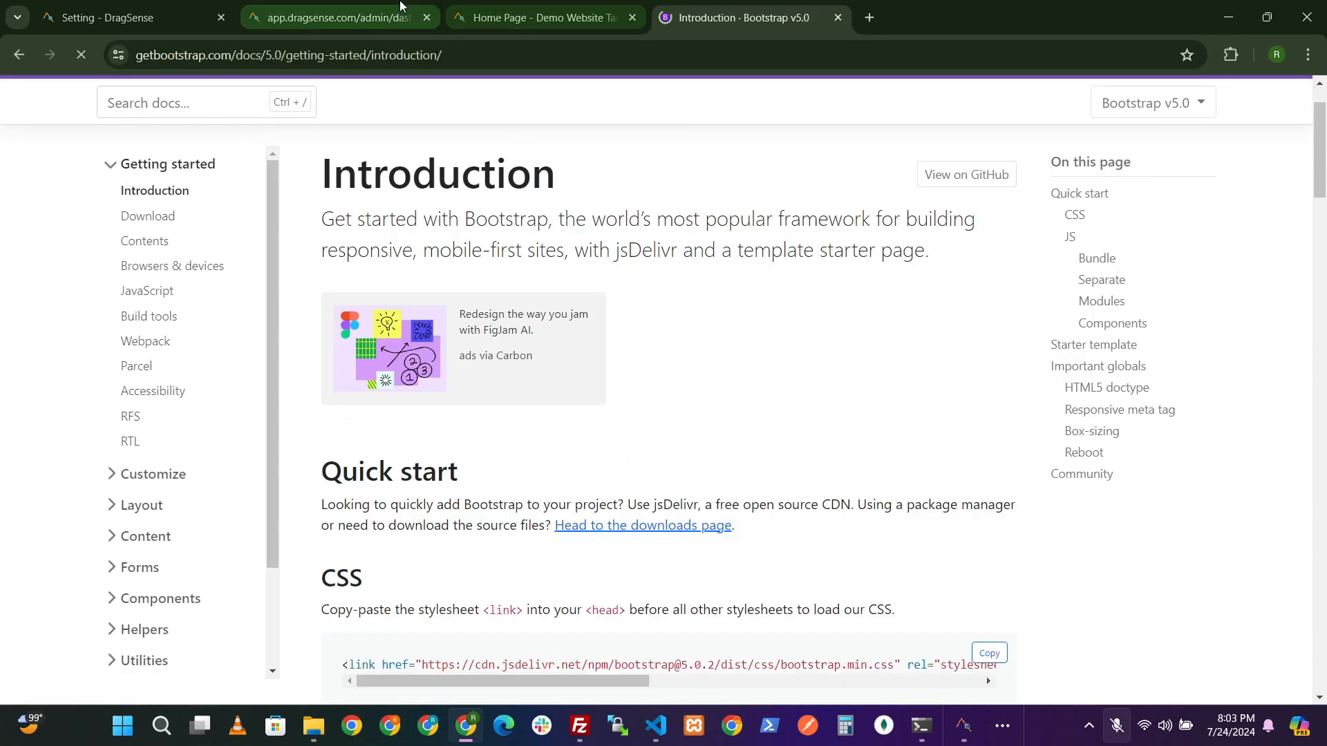
left_click(423, 8)
left_click(378, 299)
key("ctrl+v")
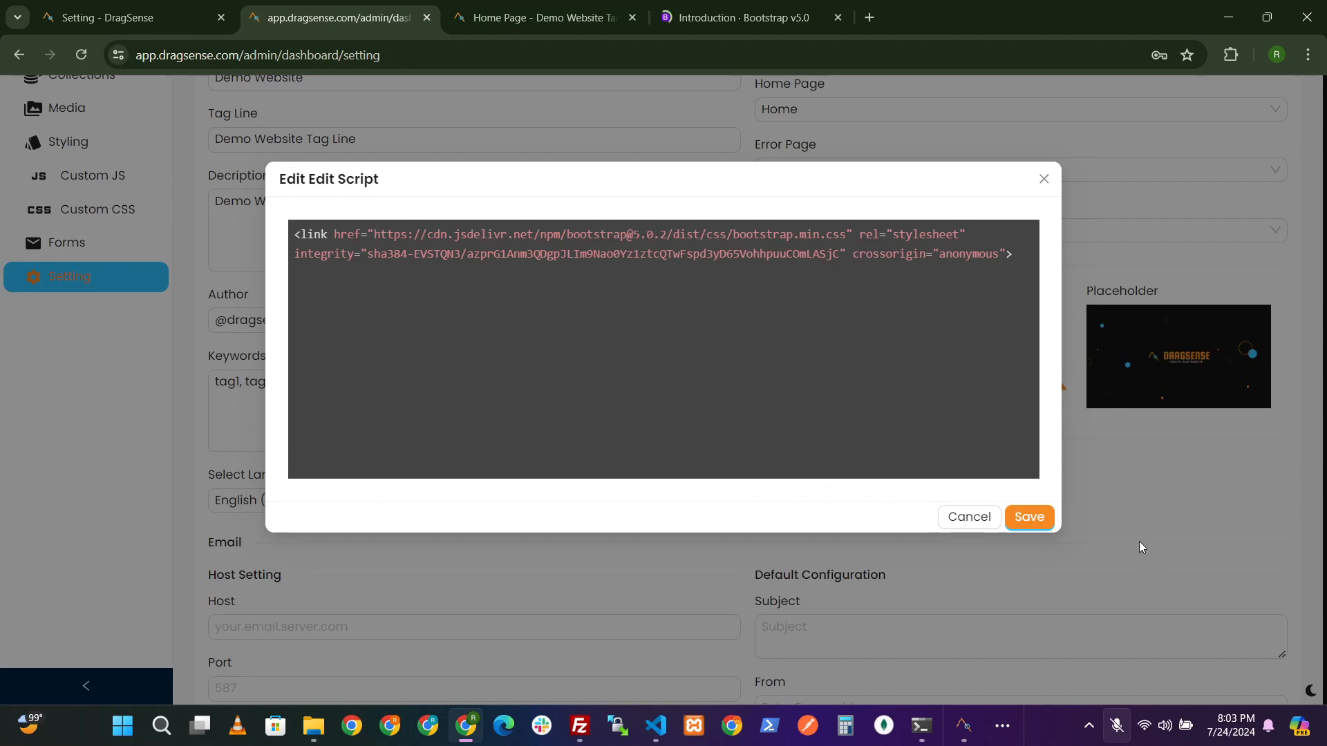
left_click(1024, 519)
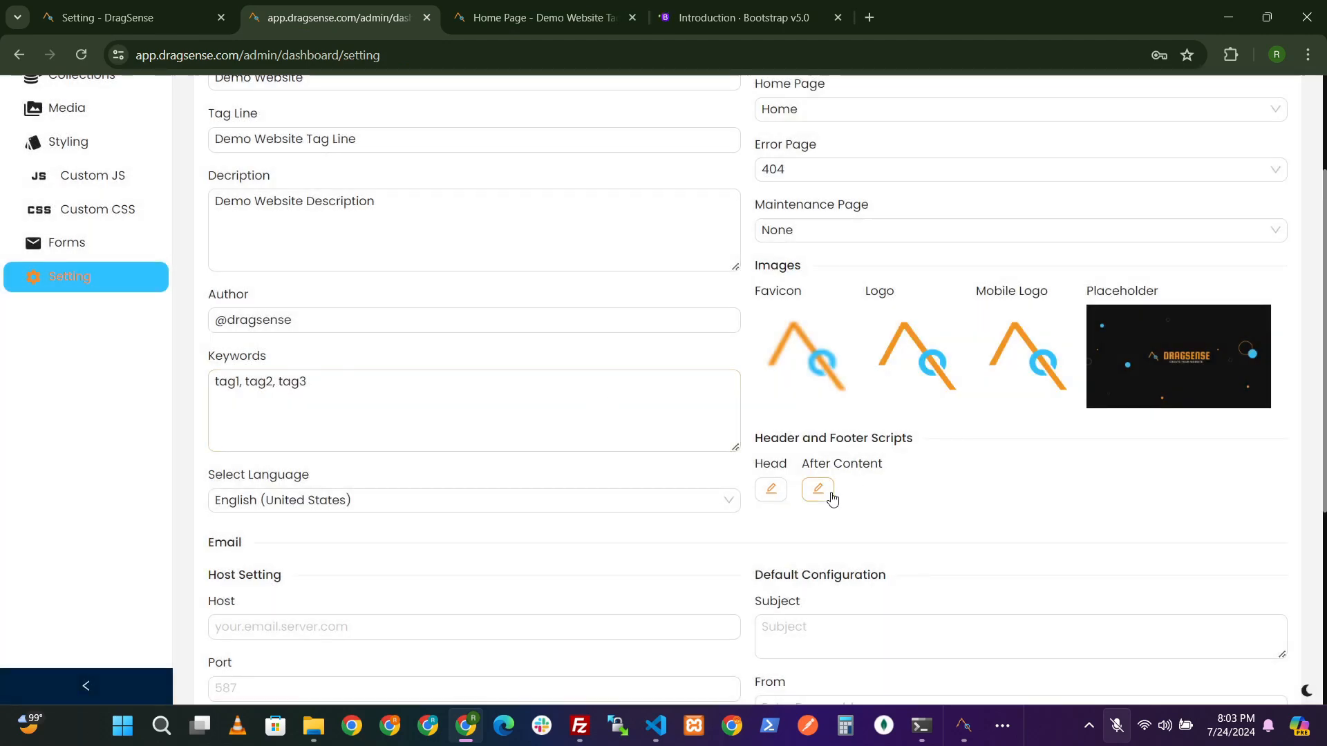
Step: Paste the Bootstrap v5.0 JS bundle script tag from its docs into the After Content script and save the website settings
left_click(817, 489)
left_click(739, 17)
scroll(847, 521, "down", 3)
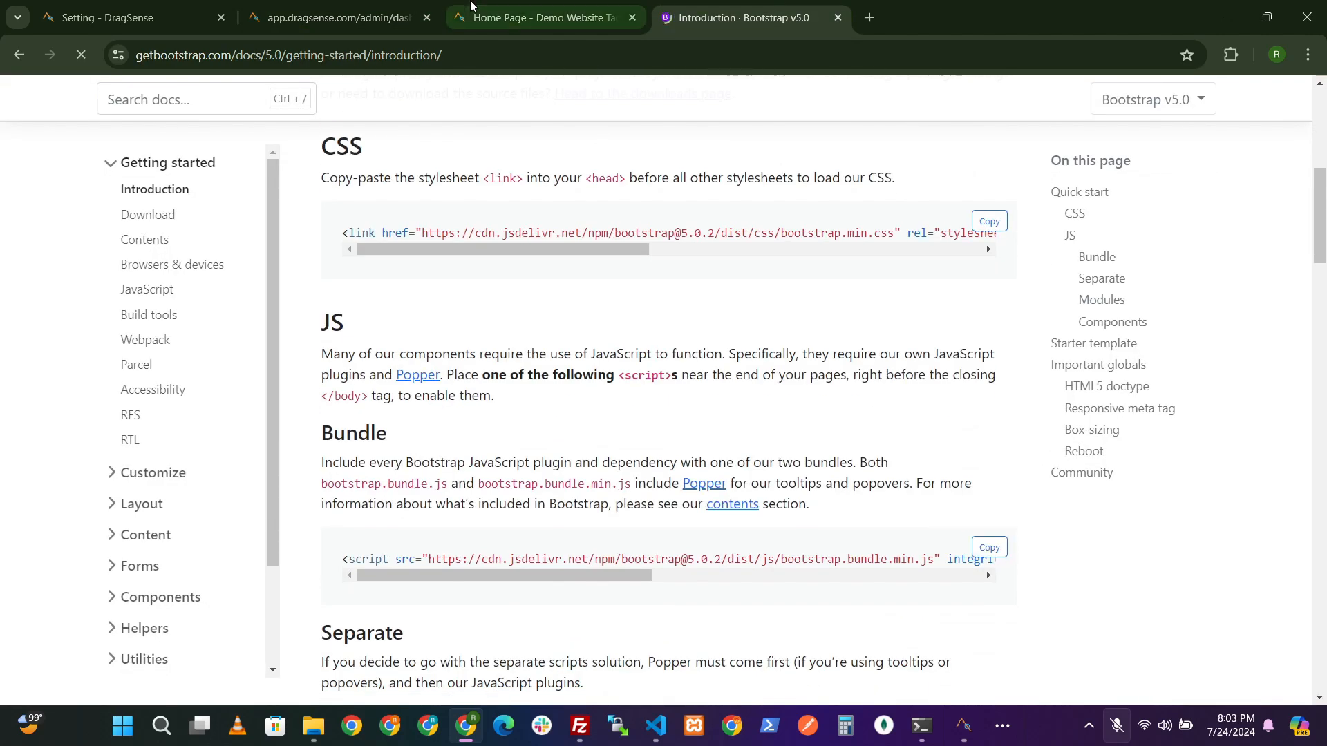
left_click(345, 17)
left_click(679, 350)
key("ctrl+v")
left_click(1029, 517)
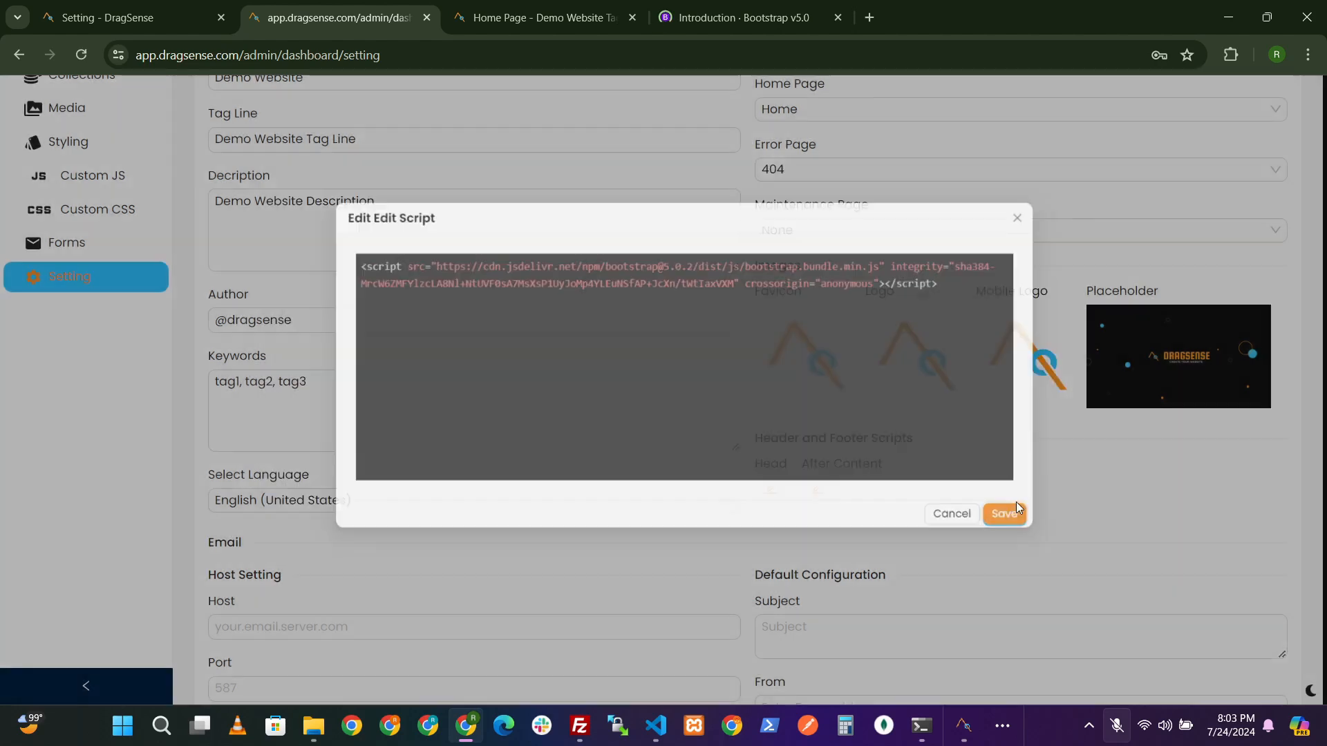
scroll(1159, 447, "down", 5)
left_click(1262, 639)
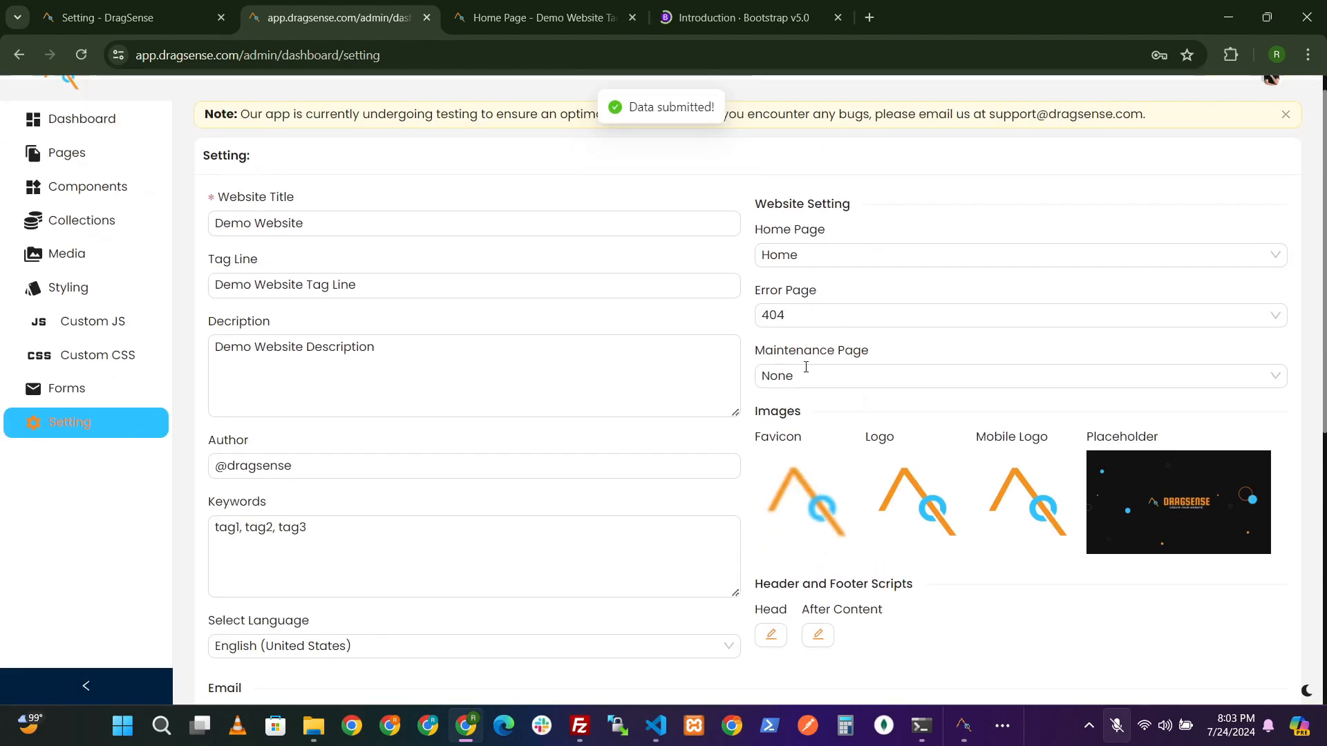
Step: Check the local home page's source code for the Bootstrap stylesheet link and bundle script, then close the source view
left_click(539, 17)
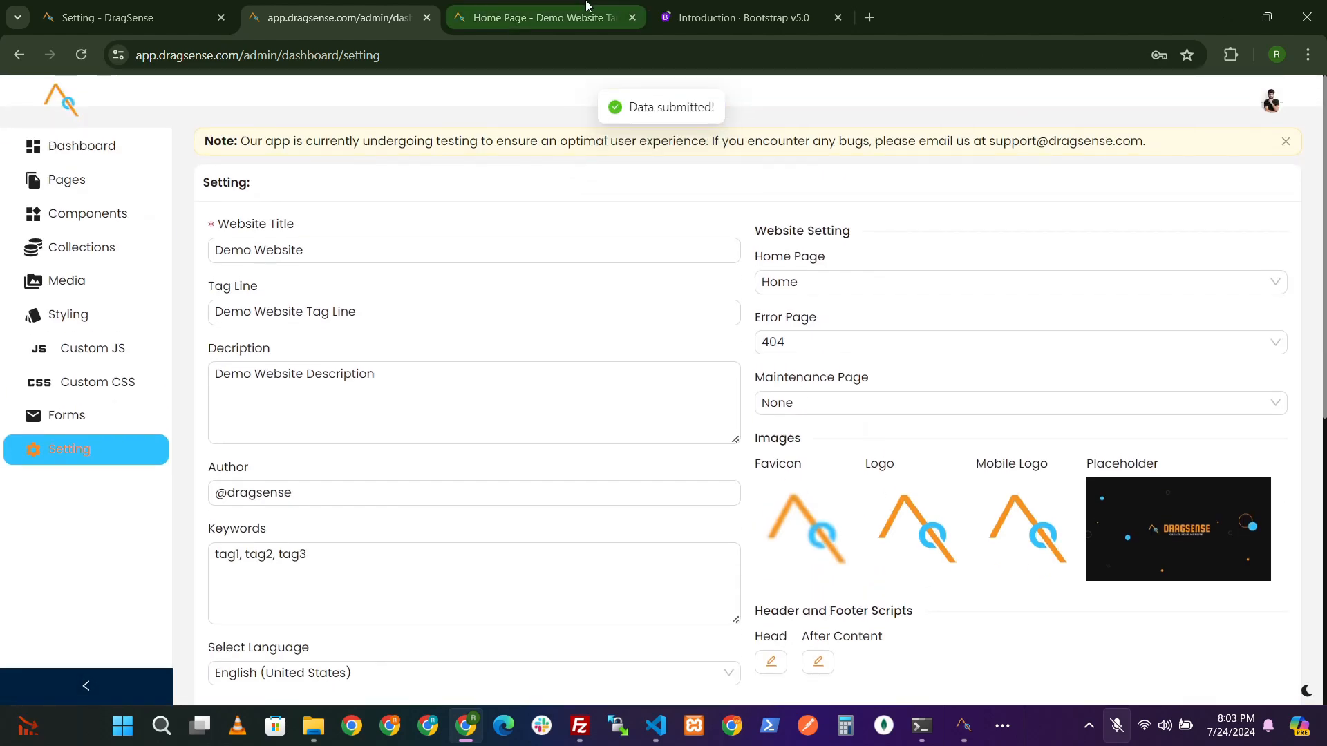
right_click(319, 215)
left_click(478, 559)
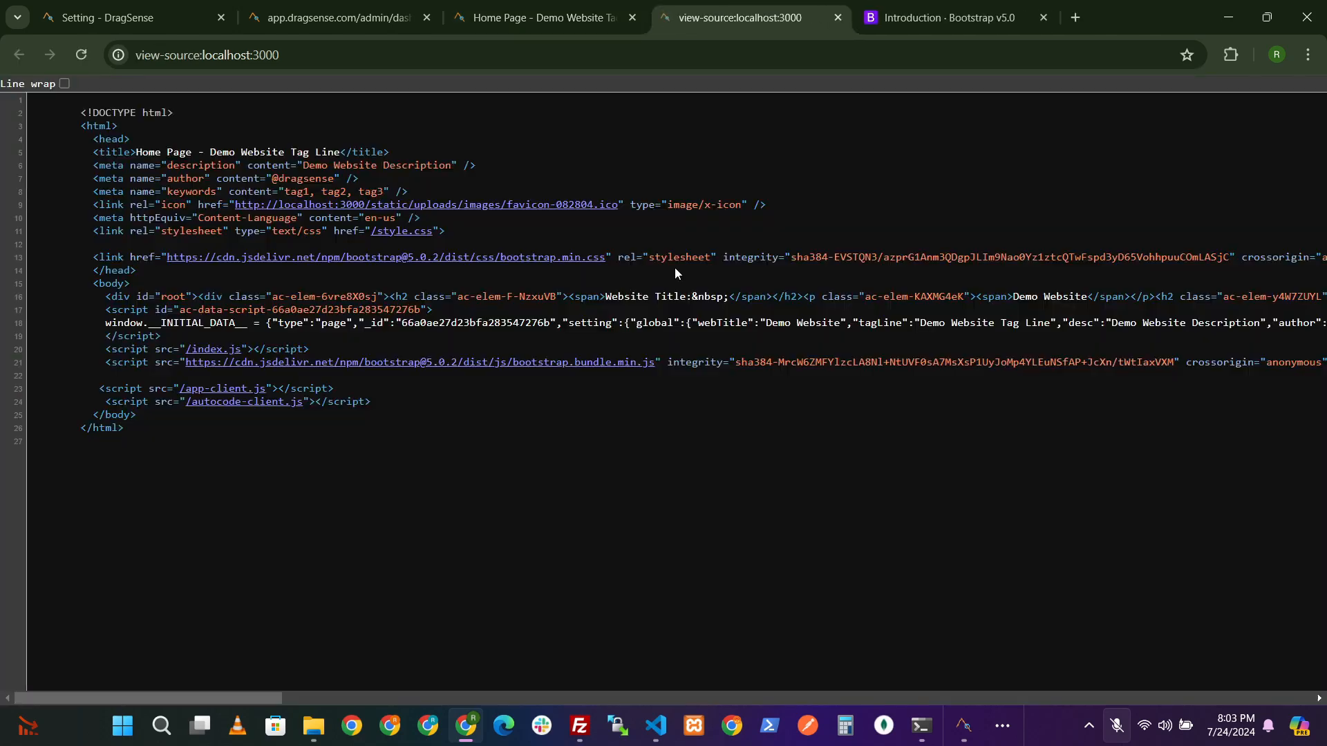
left_click_drag(76, 258, 346, 259)
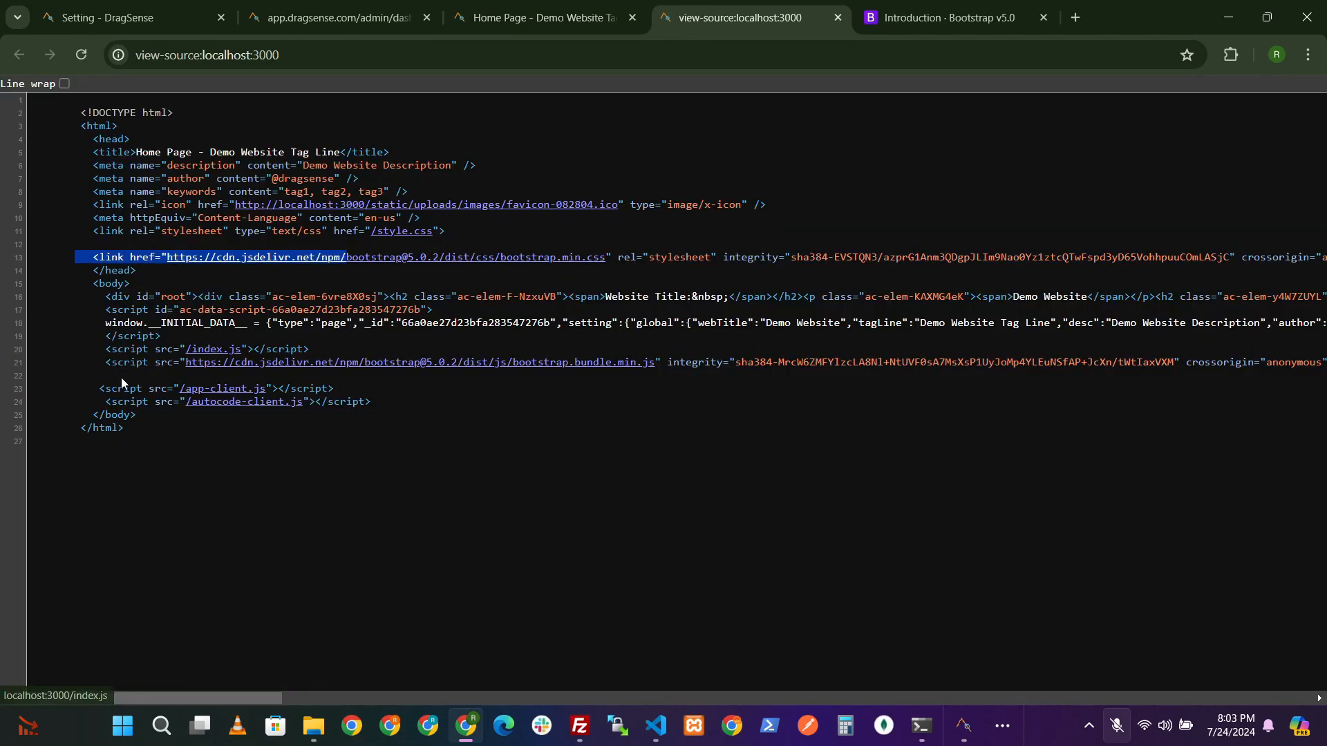
left_click_drag(106, 361, 477, 374)
left_click(838, 18)
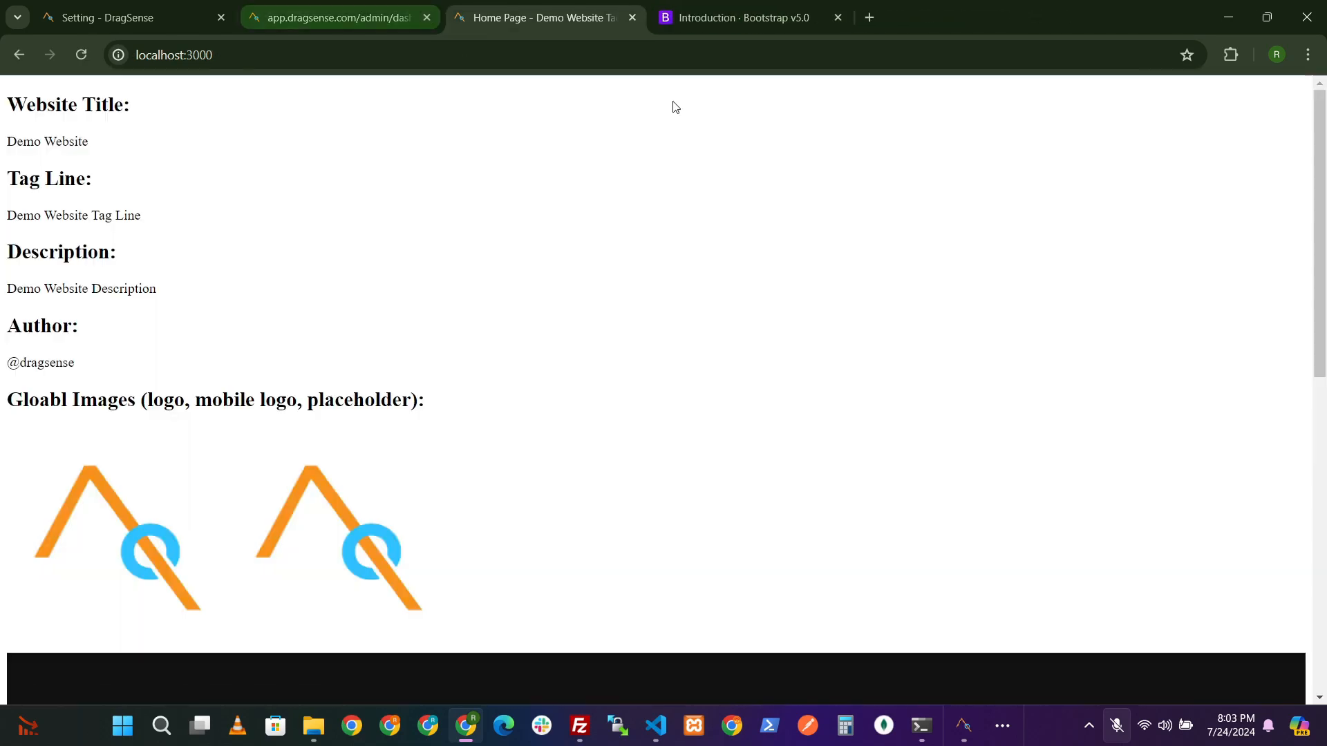
Step: Look up the heading styles and the text-muted class in the Typography section of the Bootstrap v5.0 docs
left_click(725, 17)
scroll(722, 268, "up", 2)
scroll(107, 470, "down", 2)
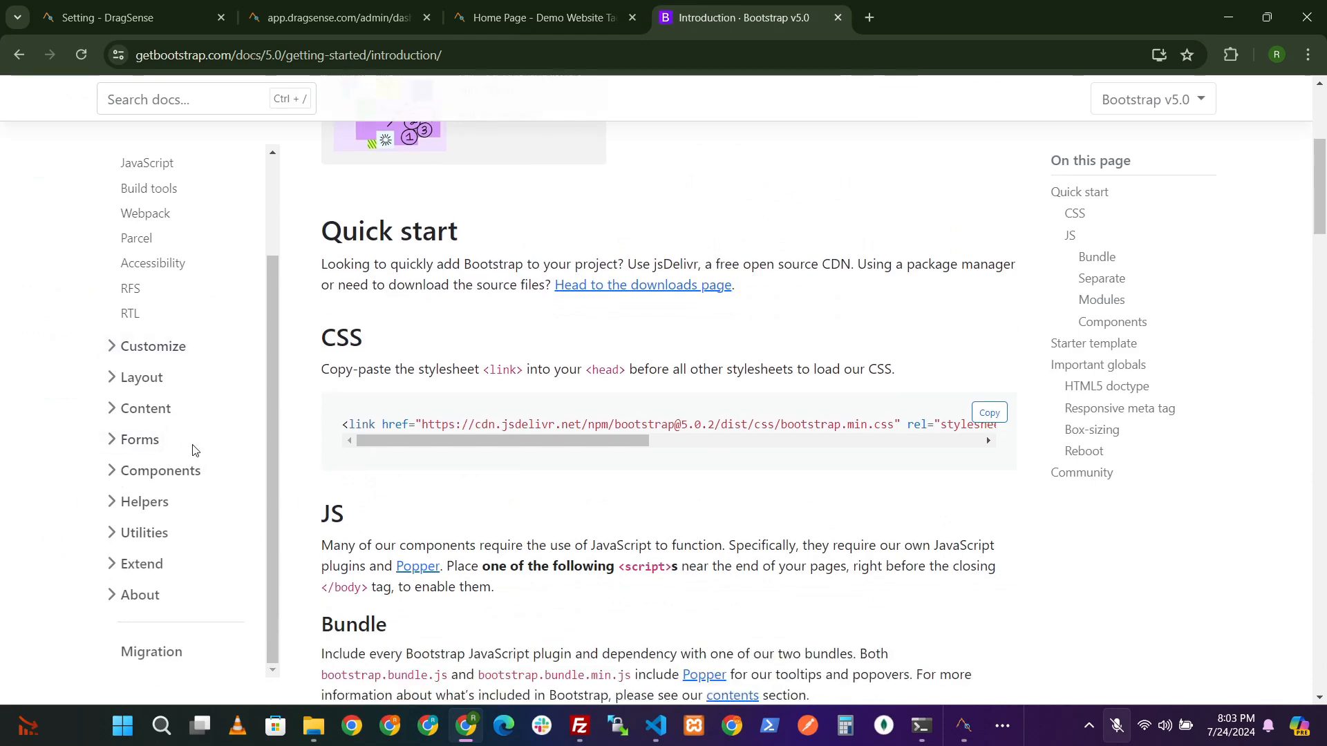
left_click(127, 412)
scroll(127, 429, "down", 2)
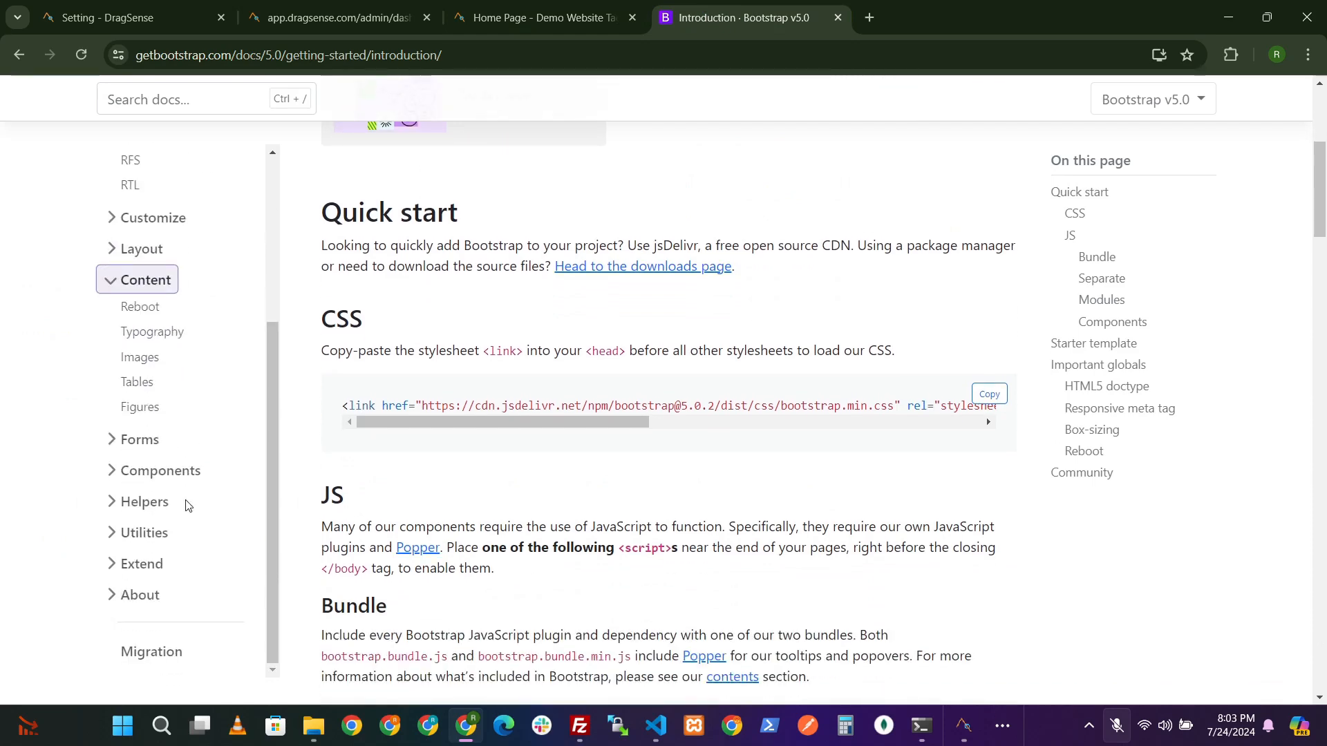
left_click(172, 331)
scroll(702, 389, "down", 4)
scroll(694, 415, "down", 1)
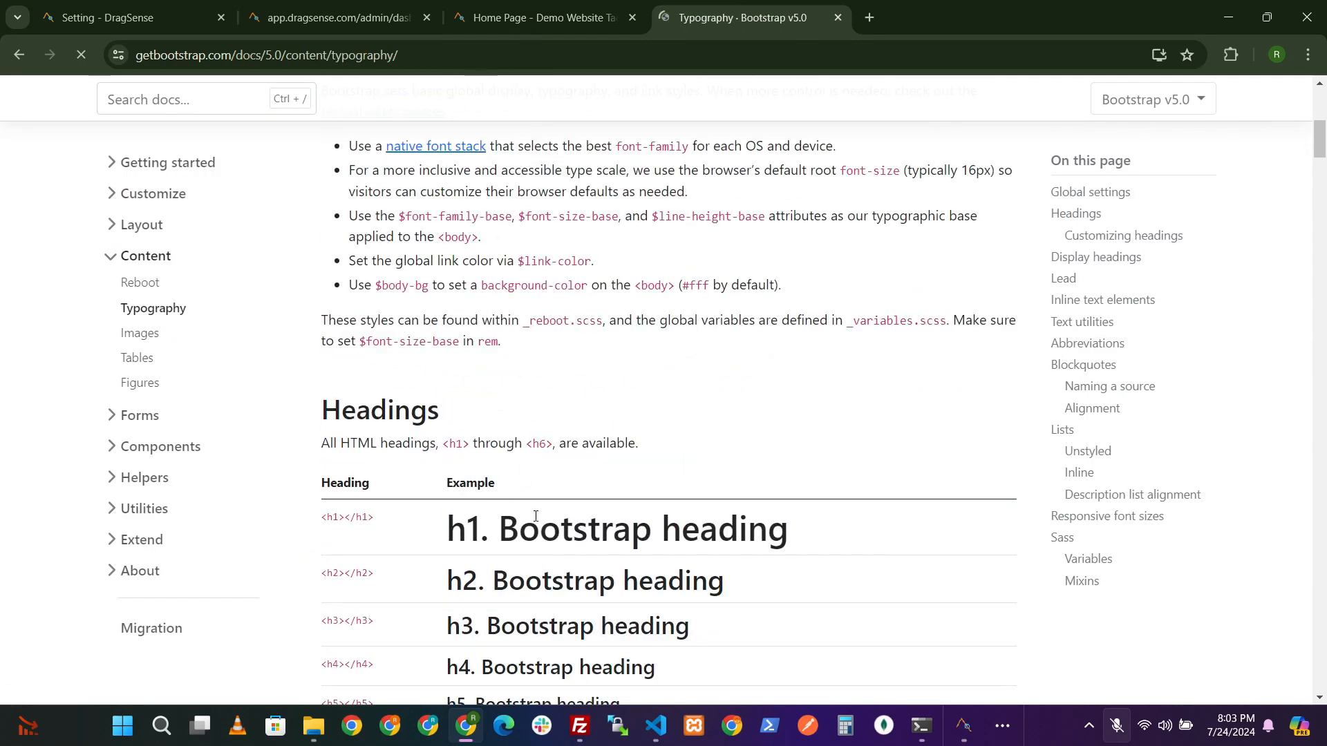
scroll(535, 516, "down", 8)
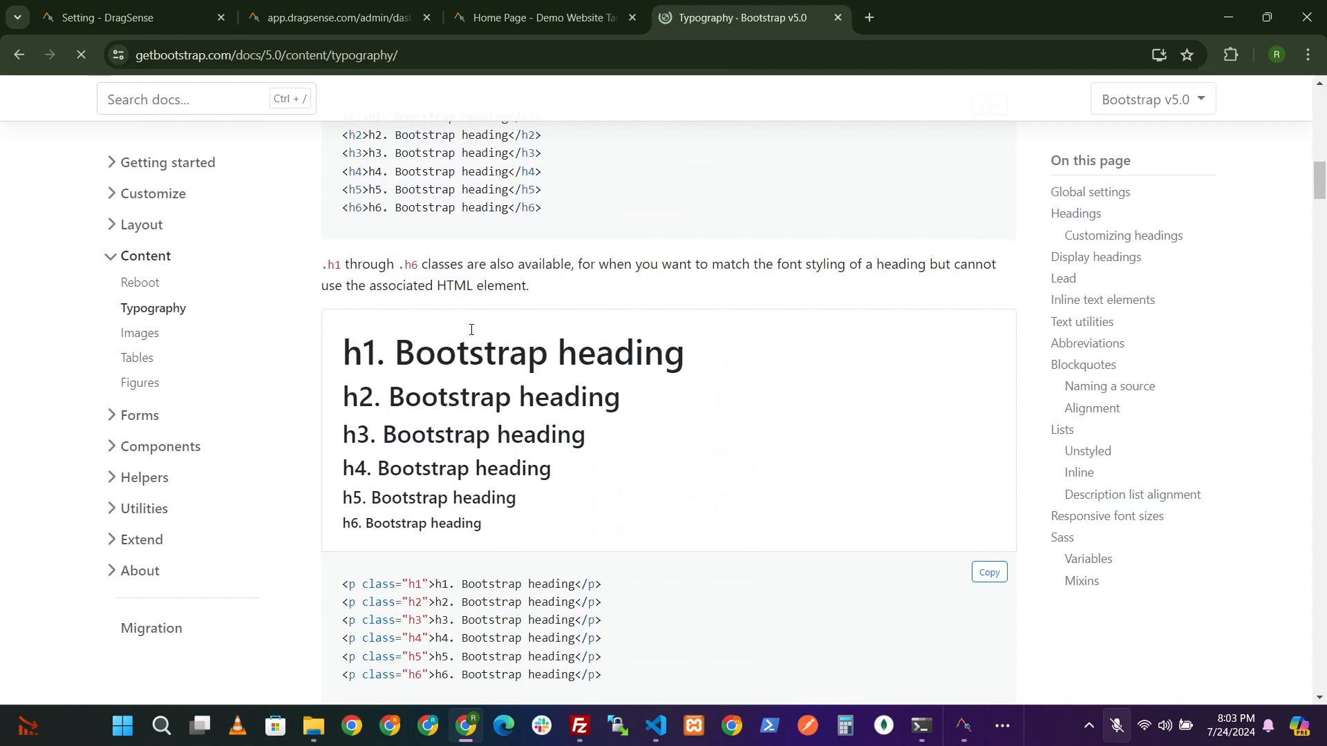
scroll(471, 330, "down", 6)
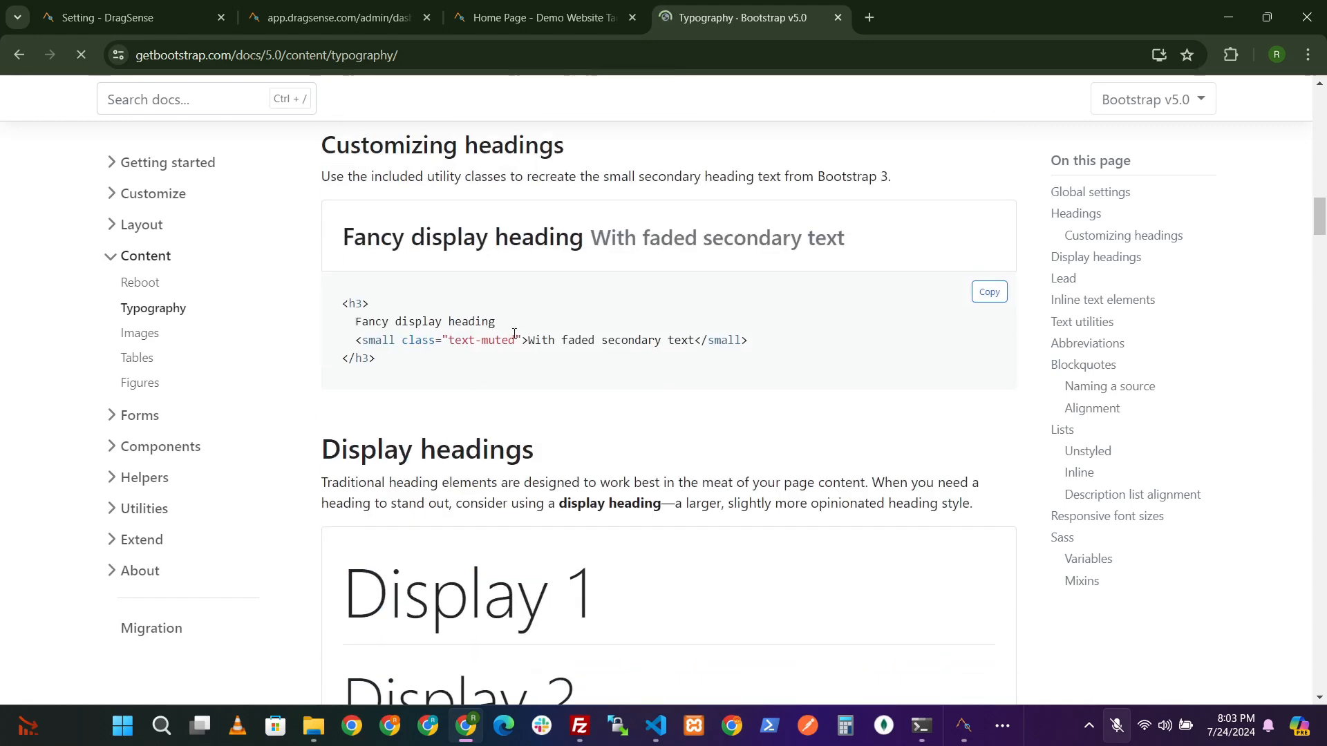
Step: Switch to the Autocde Editor and open the element settings of the "Tag Line:" heading
left_click(399, 21)
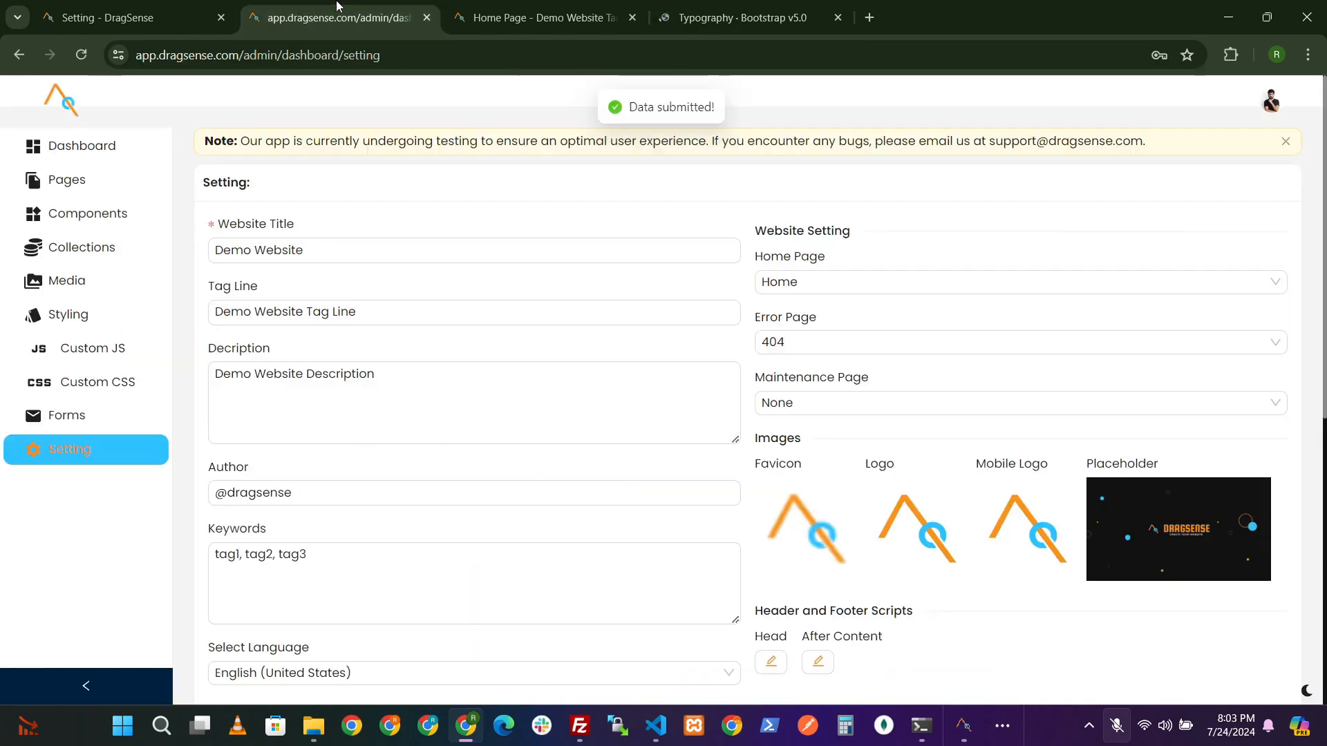
left_click(972, 732)
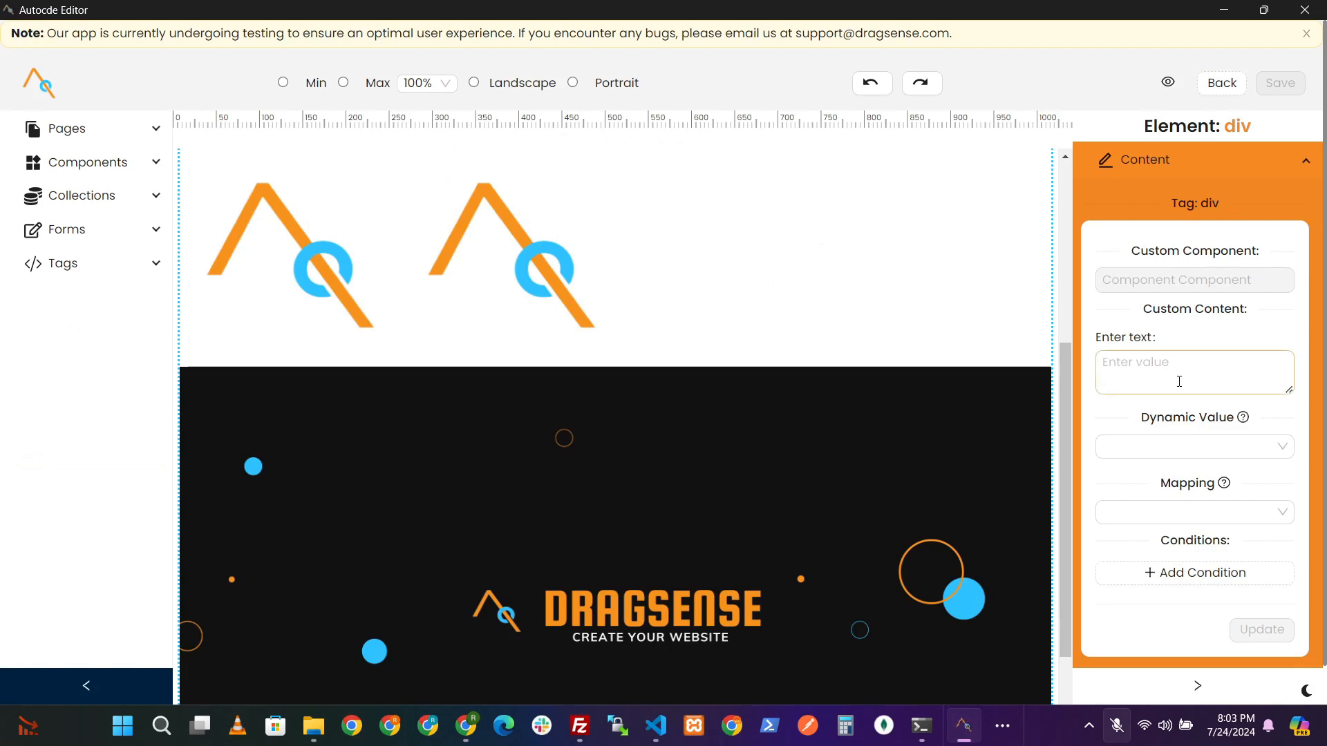
scroll(493, 401, "up", 5)
left_click(224, 204)
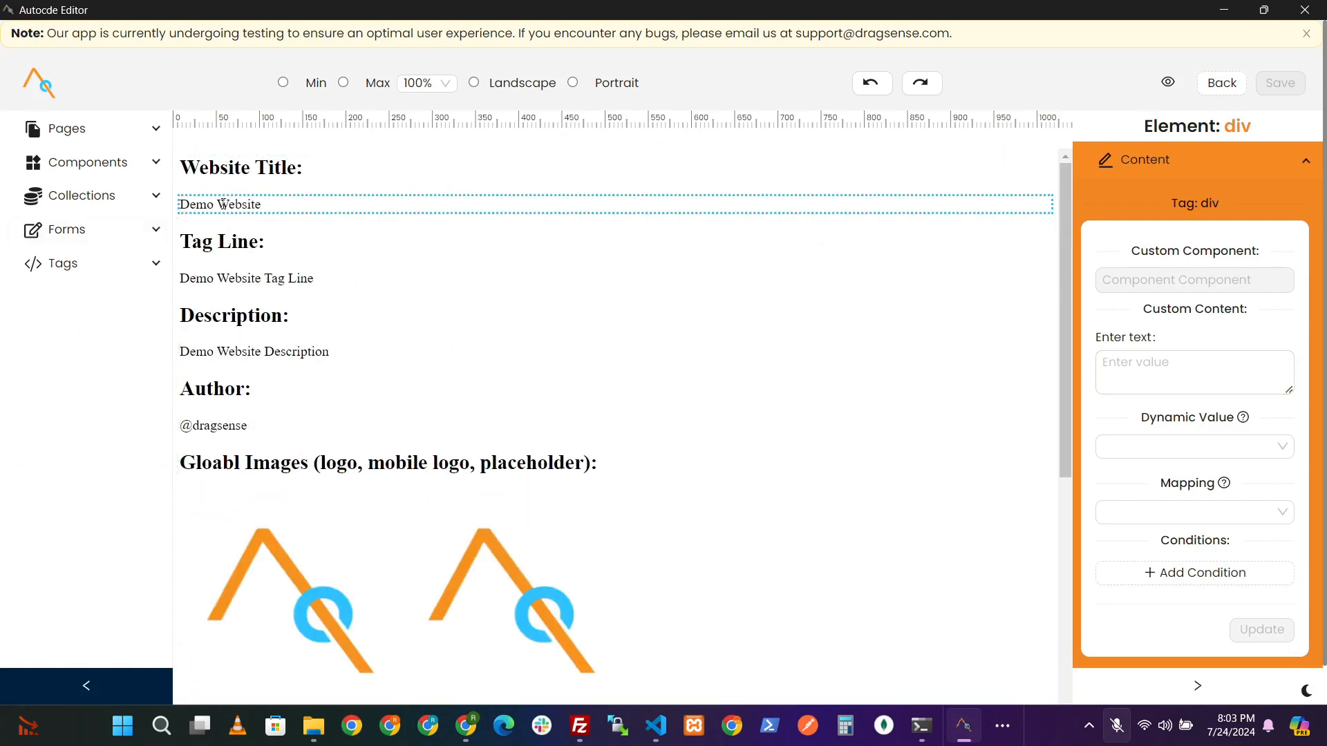
left_click(234, 246)
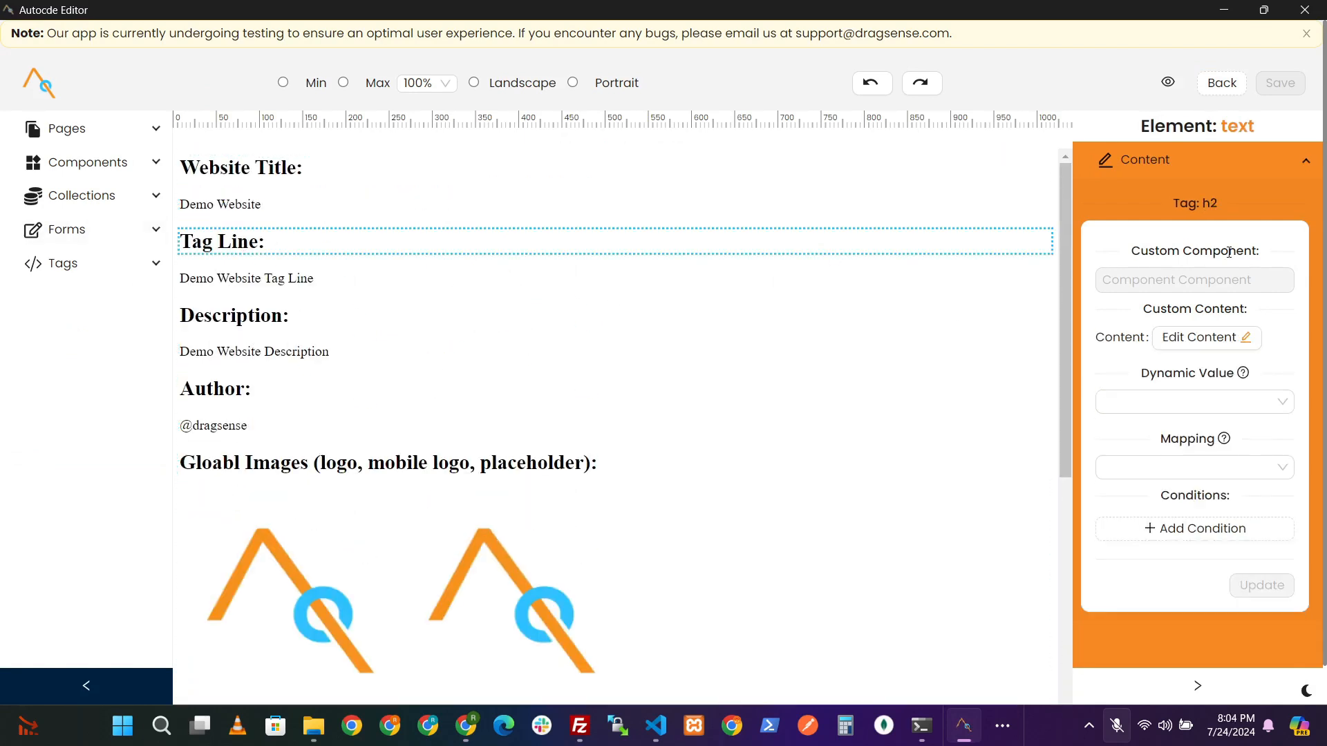
left_click(1164, 228)
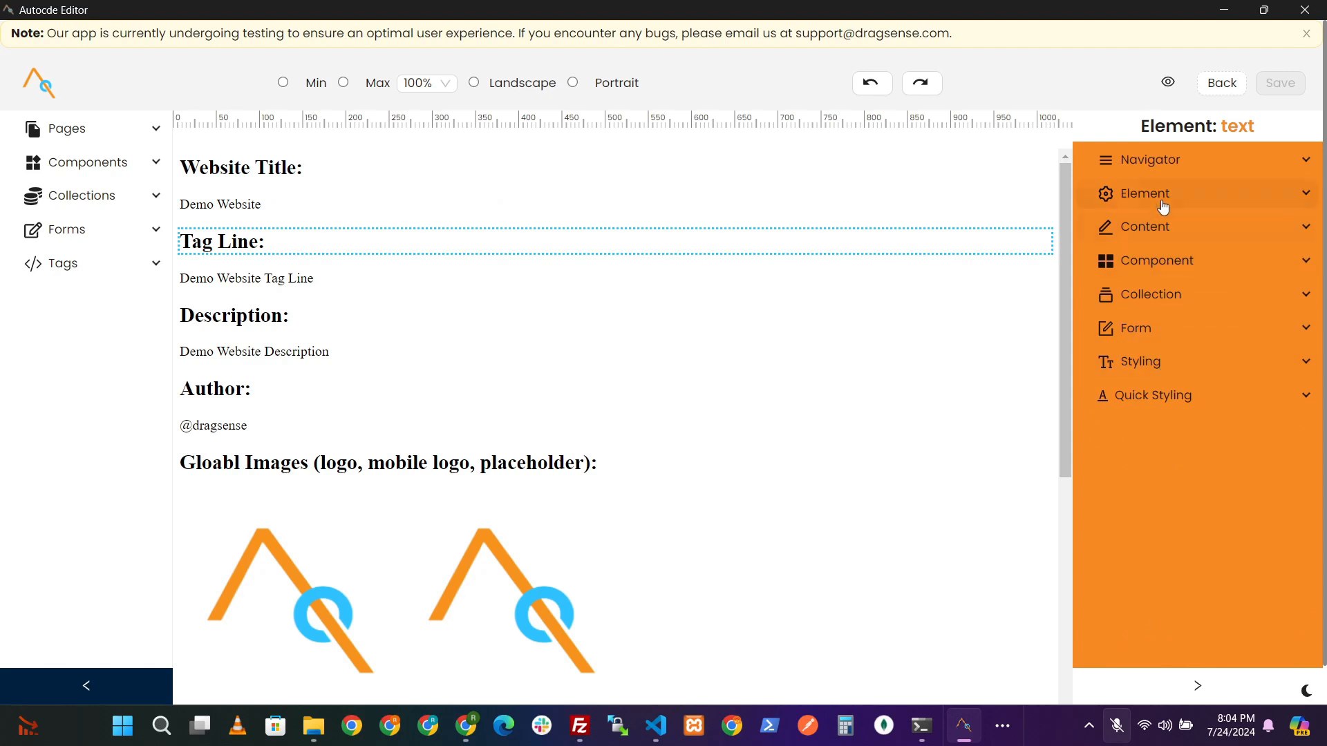
left_click(1164, 206)
Step: Add the class text-muted to the "Tag Line:" heading and update the element
scroll(1208, 448, "down", 2)
left_click(1149, 517)
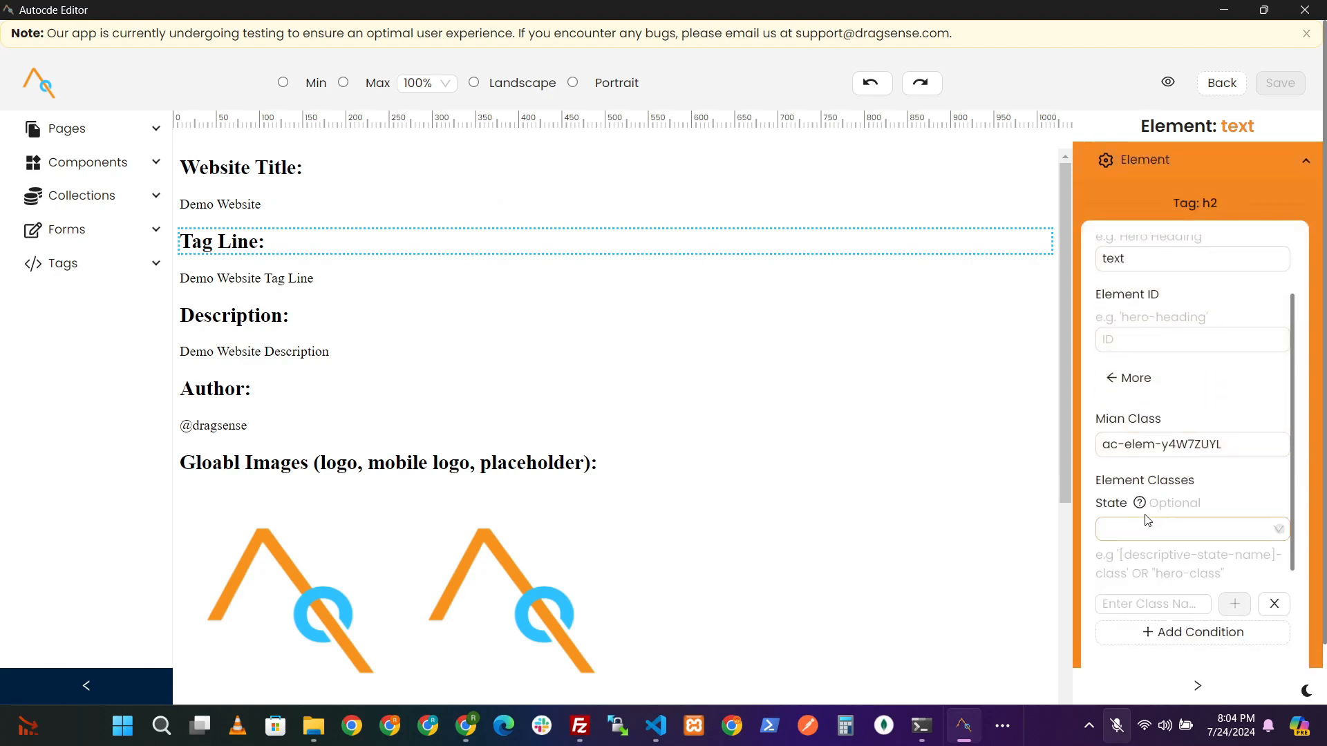
left_click(1134, 526)
left_click(1134, 525)
scroll(1143, 489, "down", 2)
left_click(1144, 470)
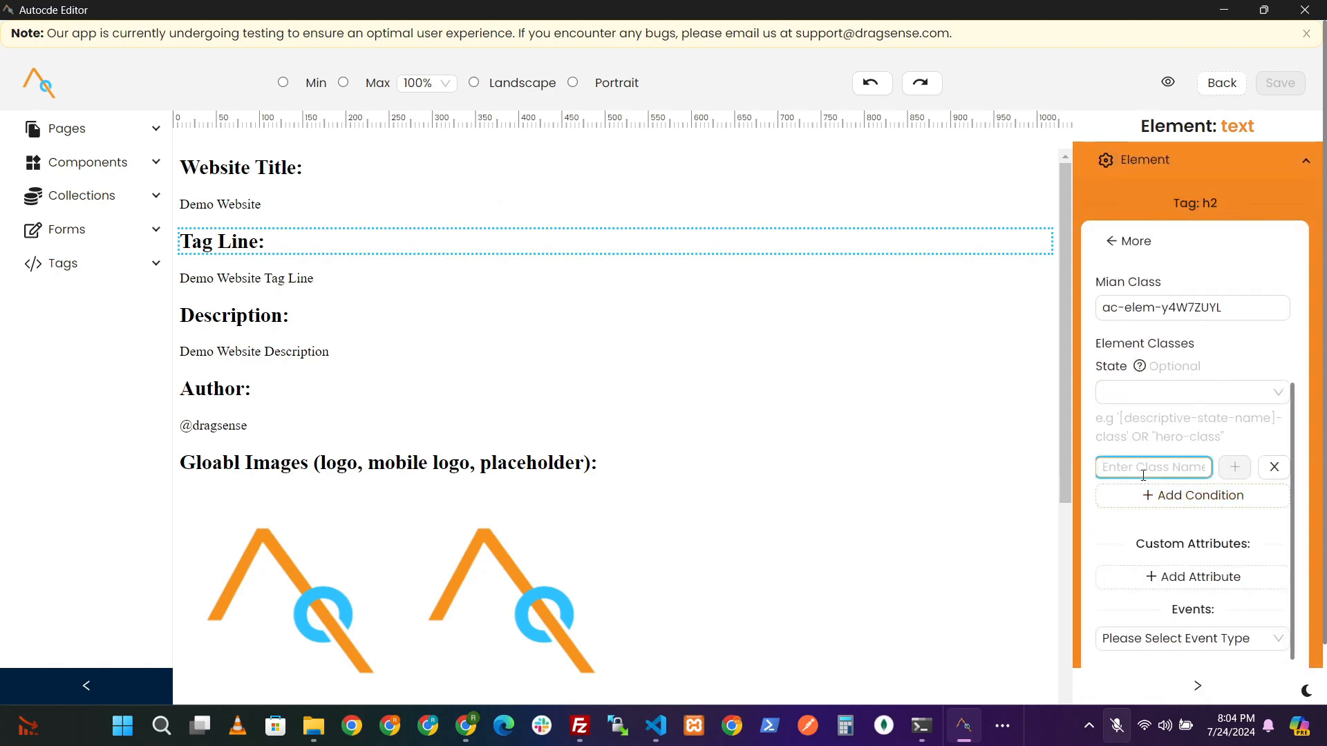
type("text-muted")
left_click(1234, 467)
scroll(1206, 595, "down", 1)
left_click(1243, 633)
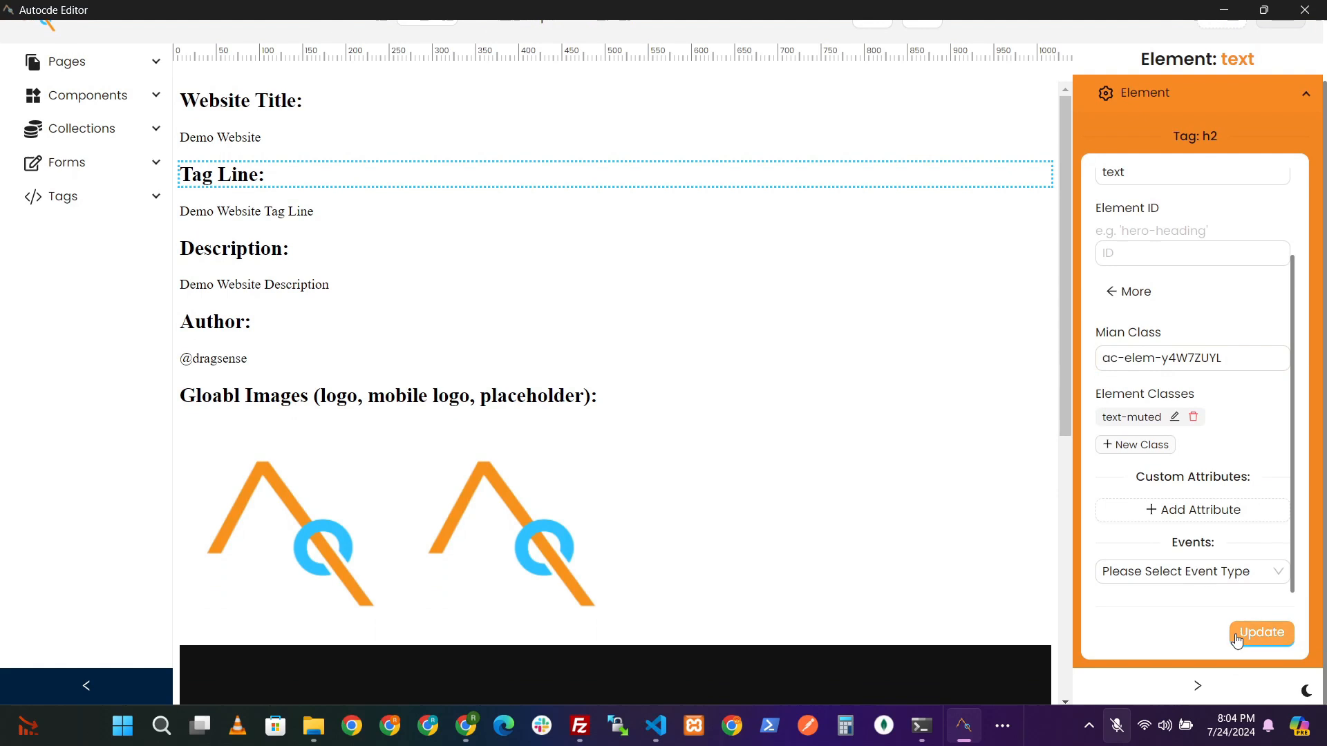
scroll(927, 474, "up", 1)
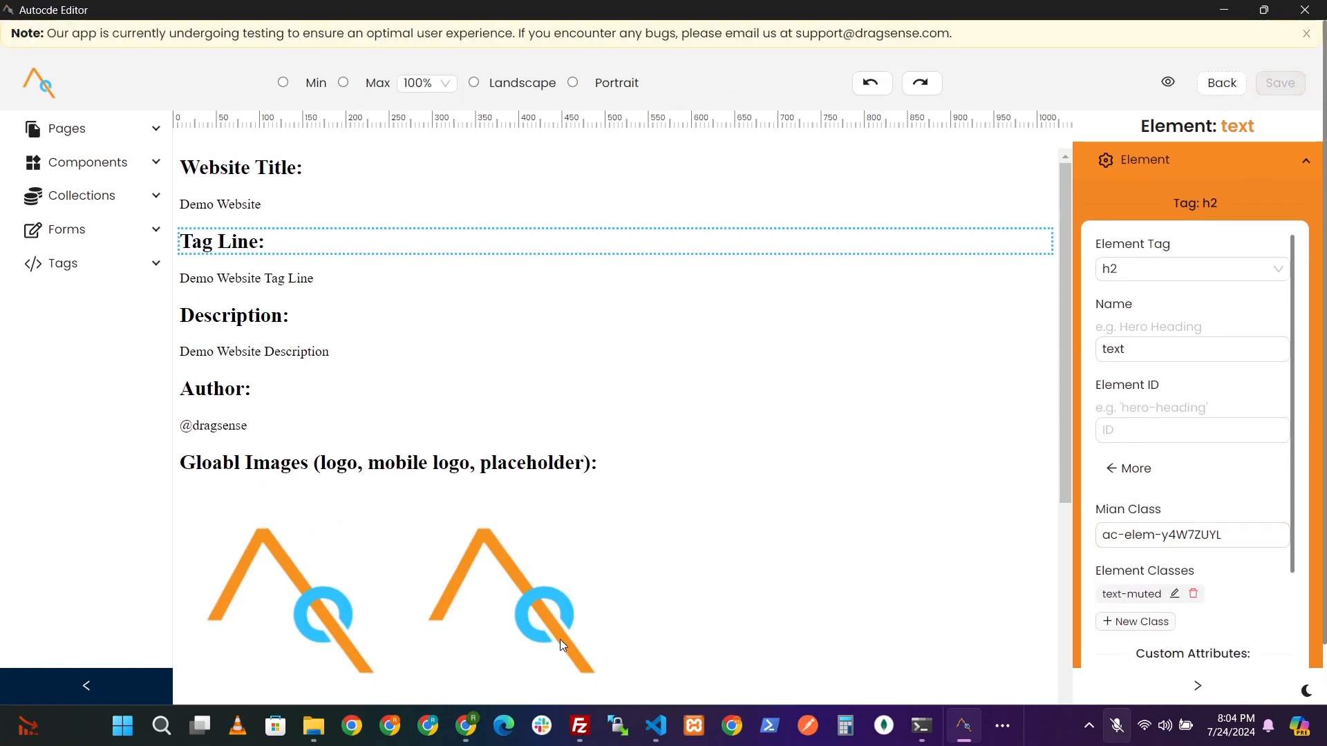
Step: Preview the page with the Bootstrap styling and publish the page changes
left_click(1167, 82)
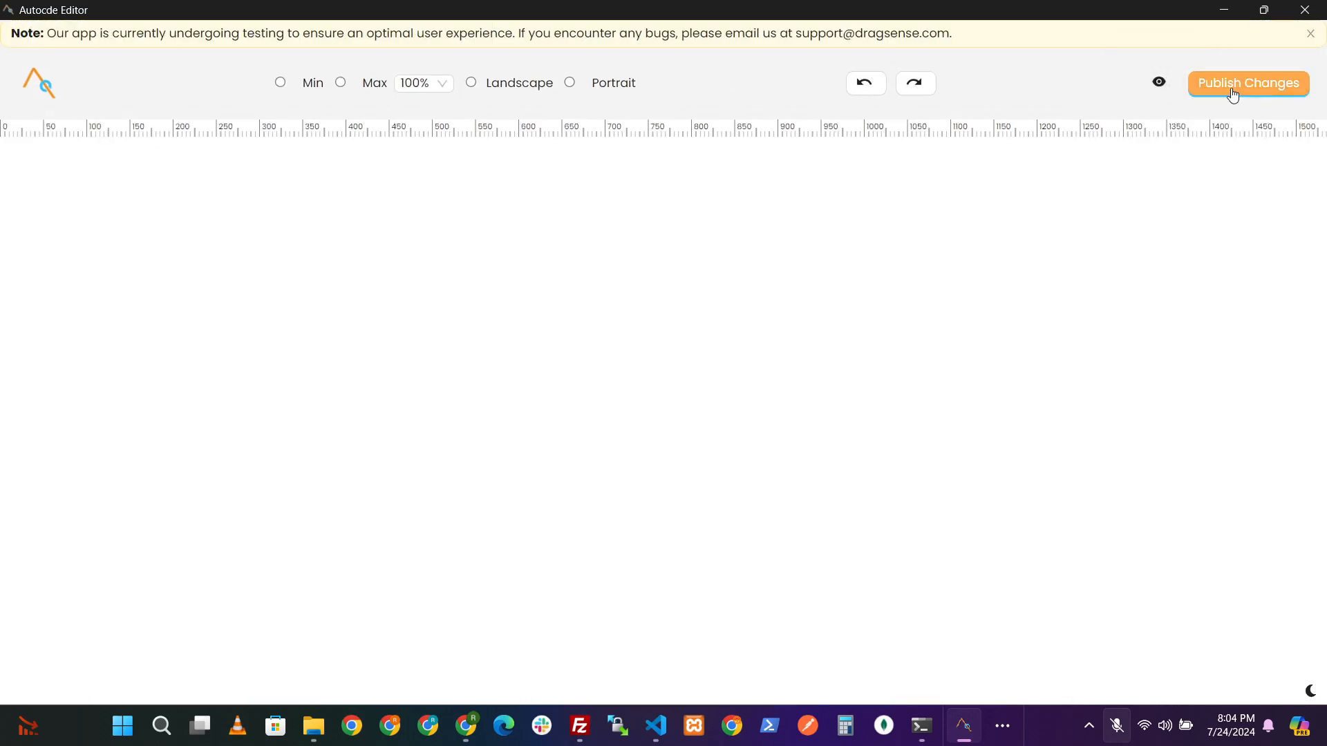
left_click_drag(89, 251, 145, 266)
left_click(144, 266)
left_click(1248, 83)
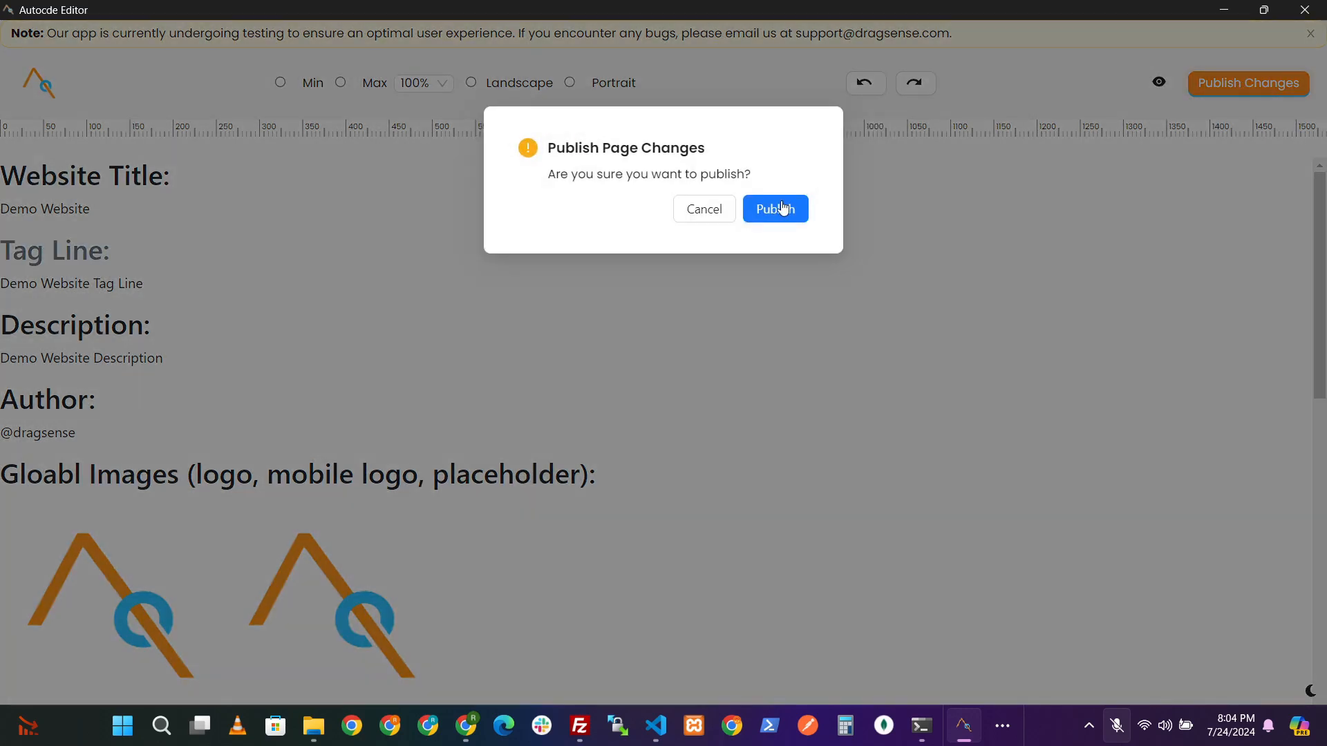
left_click(766, 209)
Step: Switch back to Chrome, reload the local home page and examine the Bootstrap-styled headings, texts and images
mouse_move(473, 722)
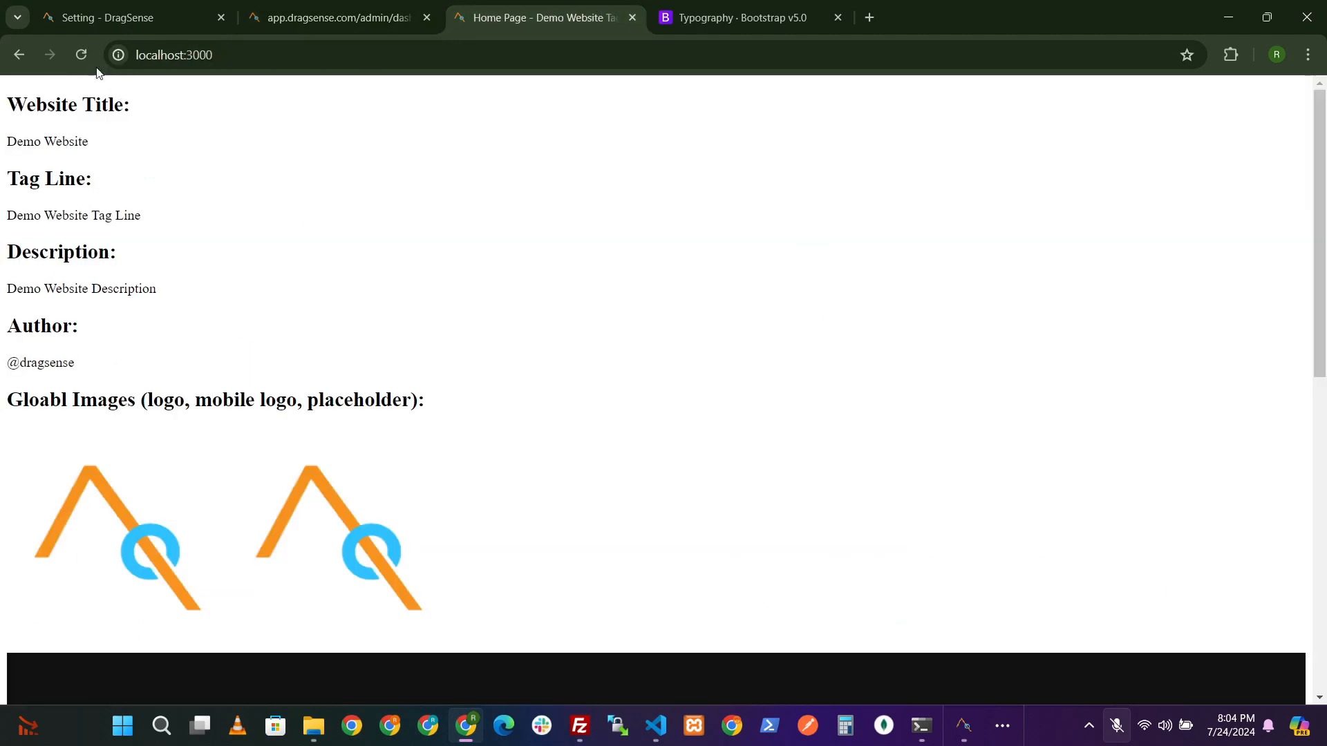
scroll(231, 252, "down", 3)
scroll(208, 232, "up", 3)
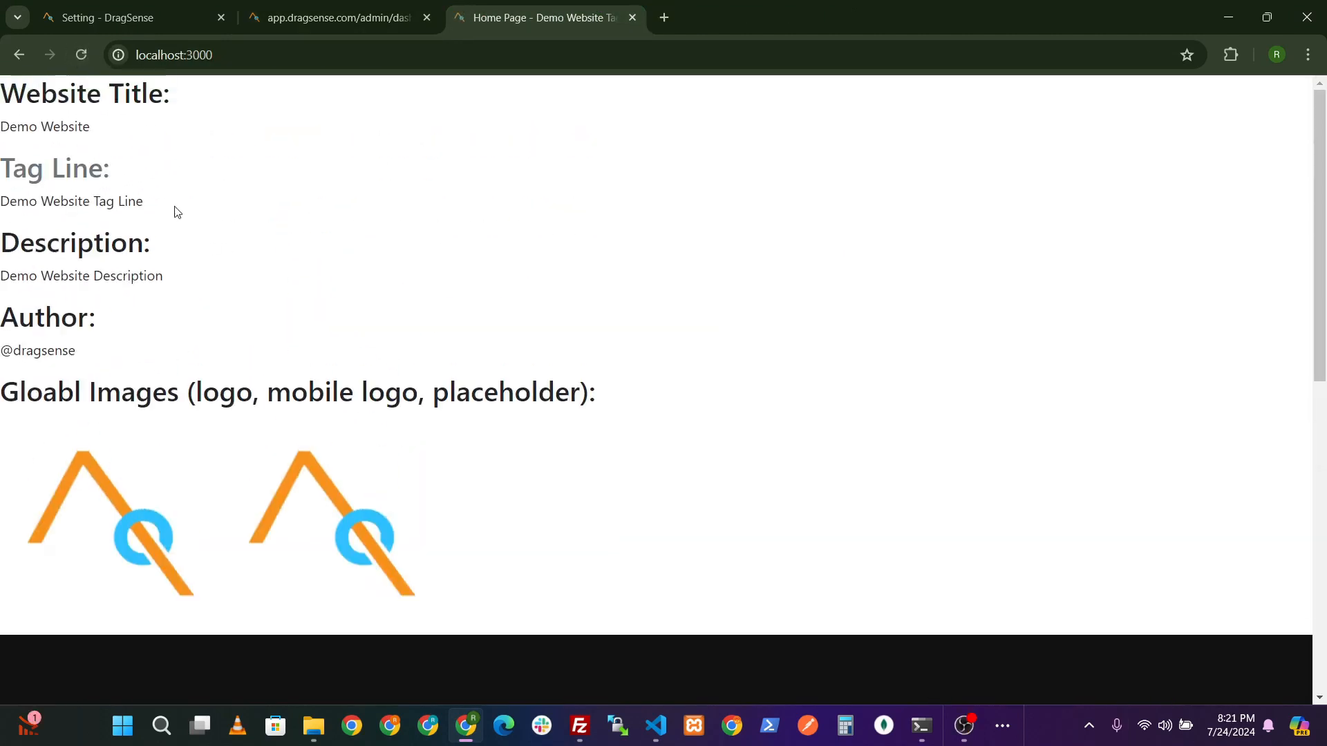
mouse_move(145, 167)
left_mouse_down()
mouse_move(3, 167)
mouse_move(143, 158)
left_mouse_up()
left_click_drag(31, 100, 217, 170)
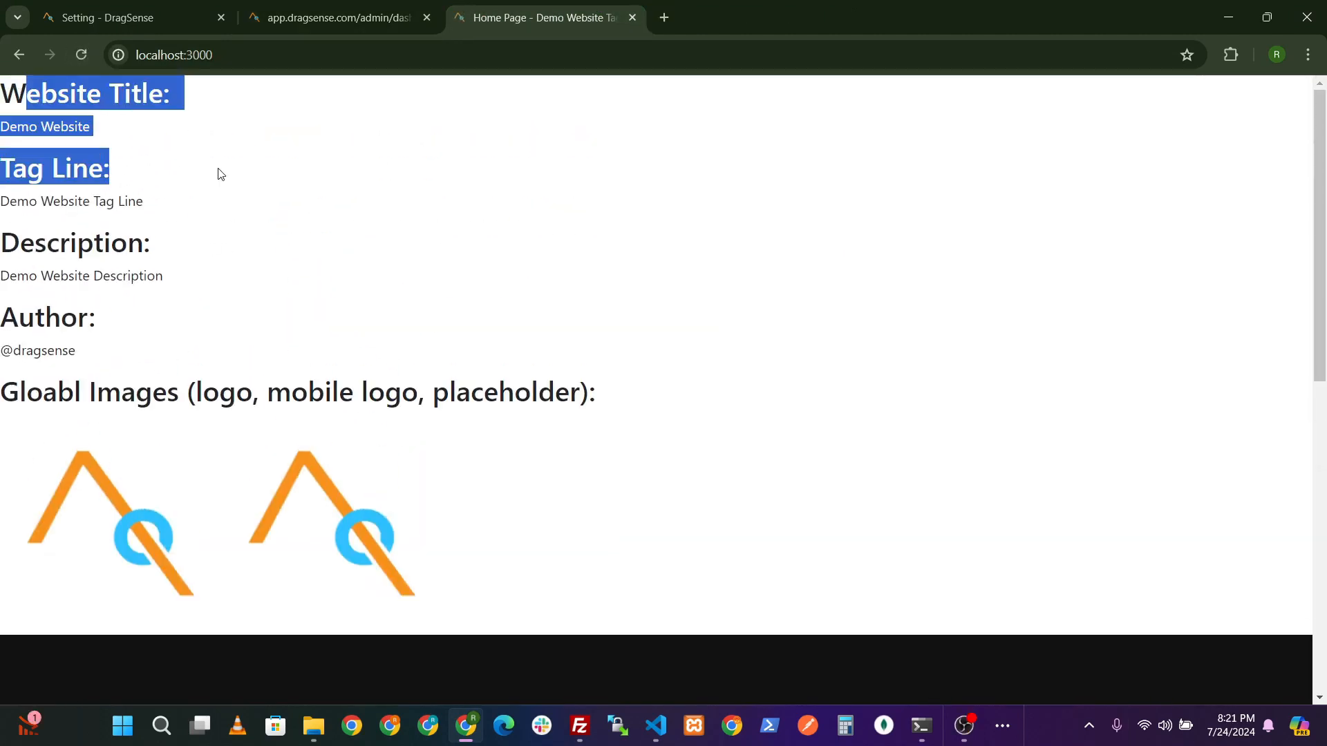
left_click(4, 205)
scroll(320, 377, "down", 8)
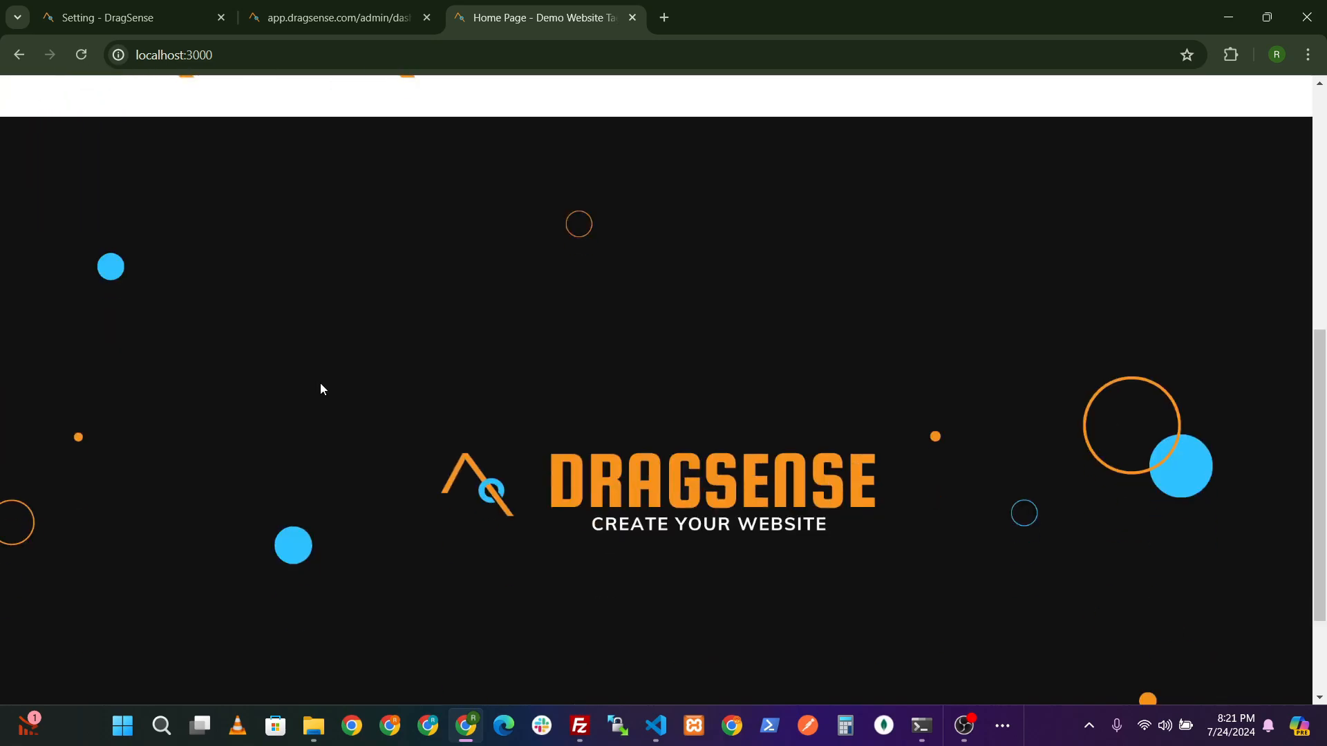
scroll(320, 383, "up", 8)
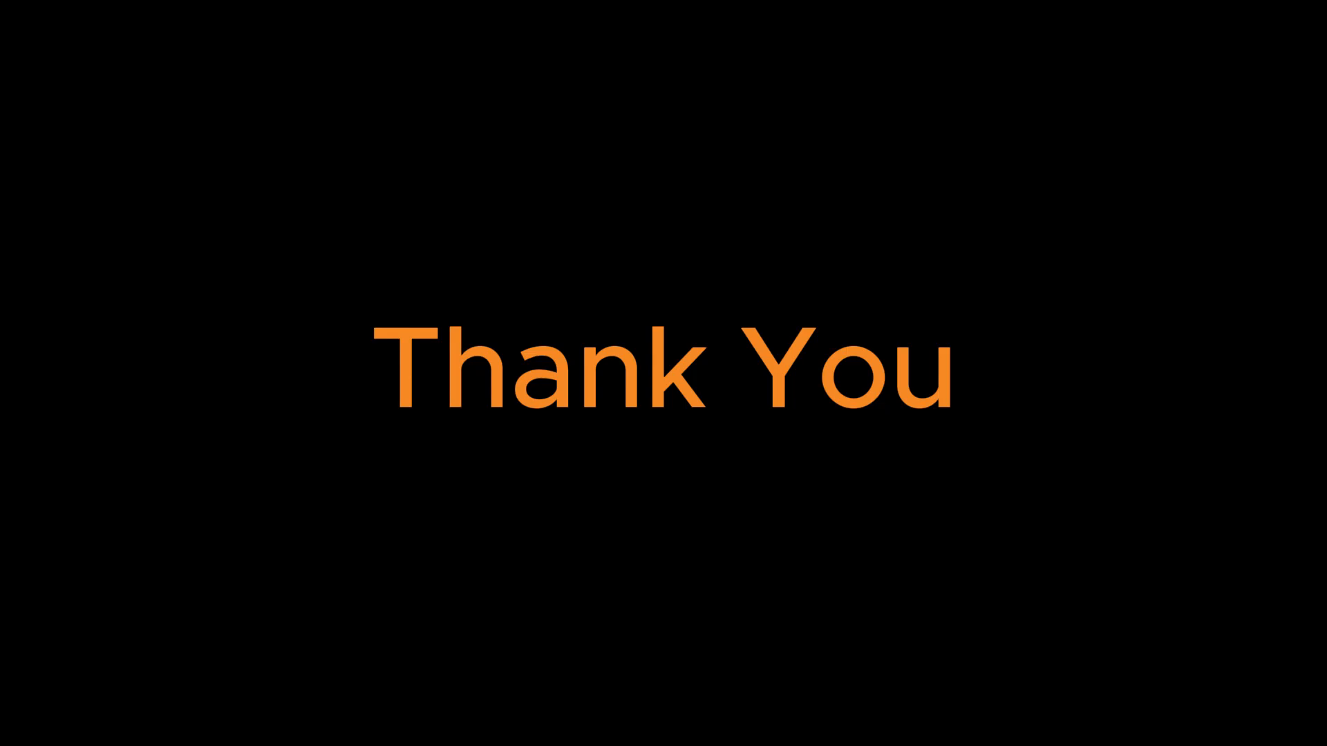